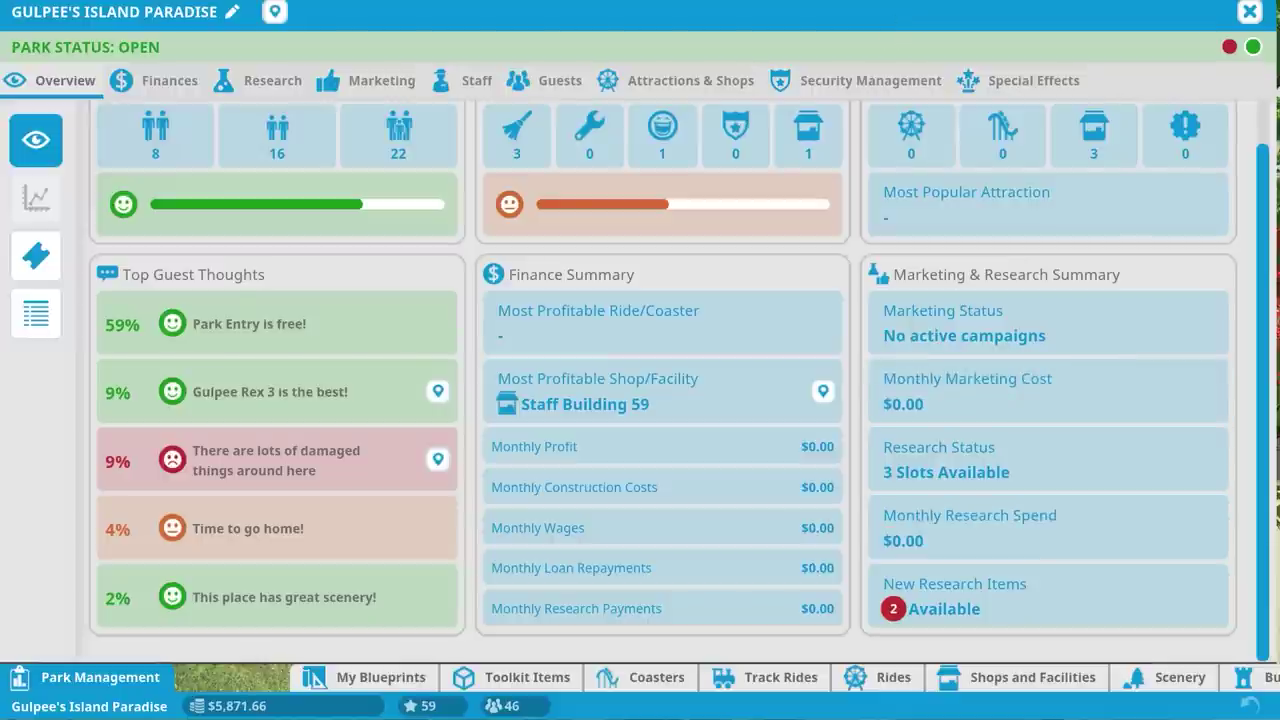
Review the park's opening times and ticket prices, and examine its rating breakdown and statistics
left_click(35, 262)
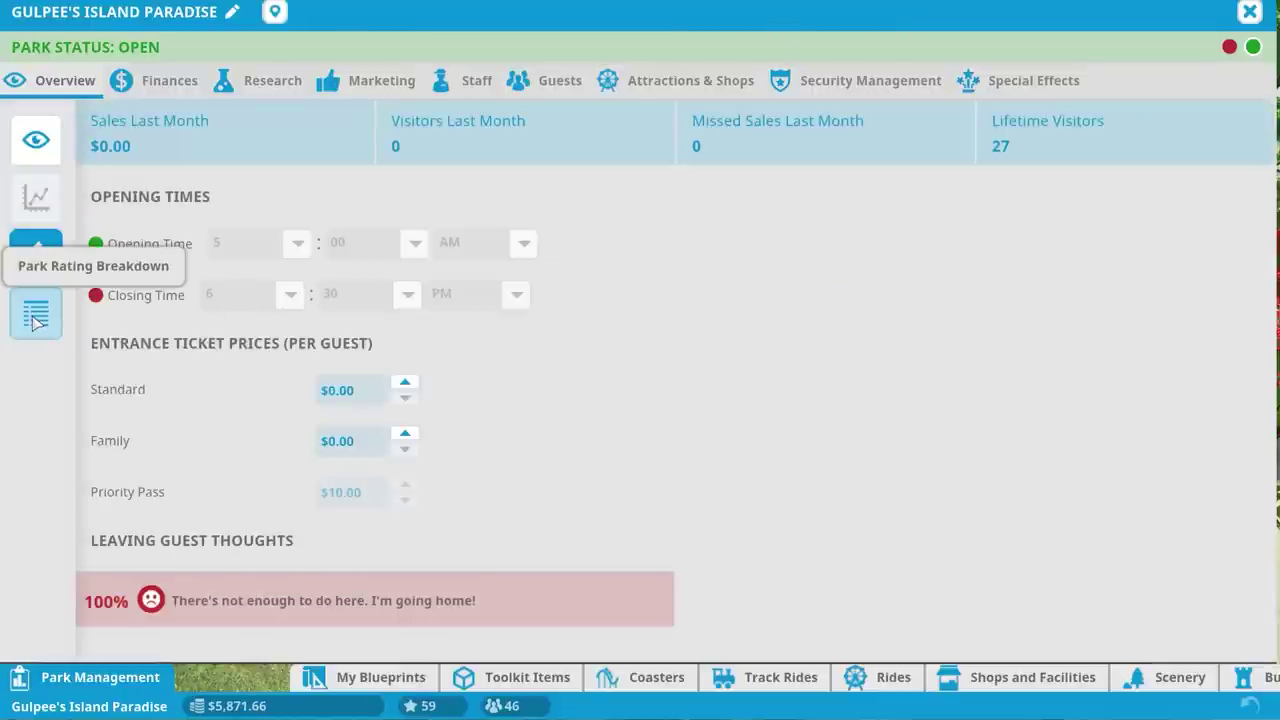
left_click(36, 316)
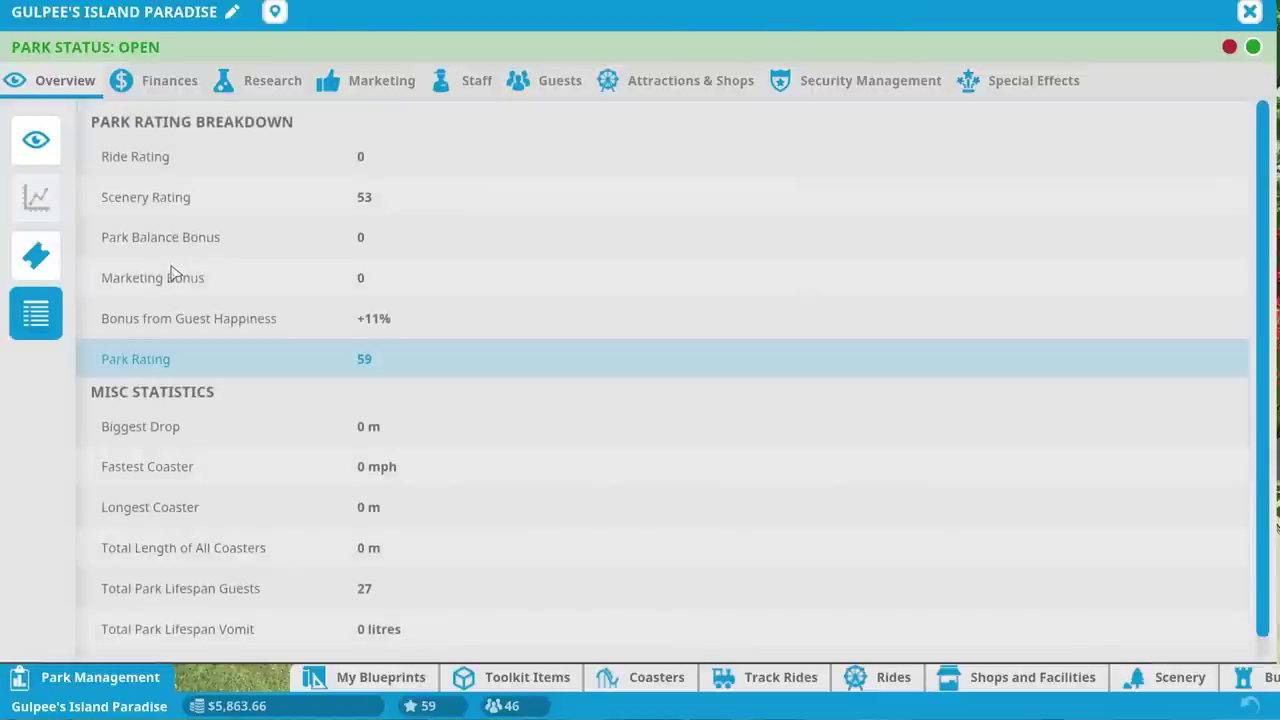
scroll(174, 272, "down", 1)
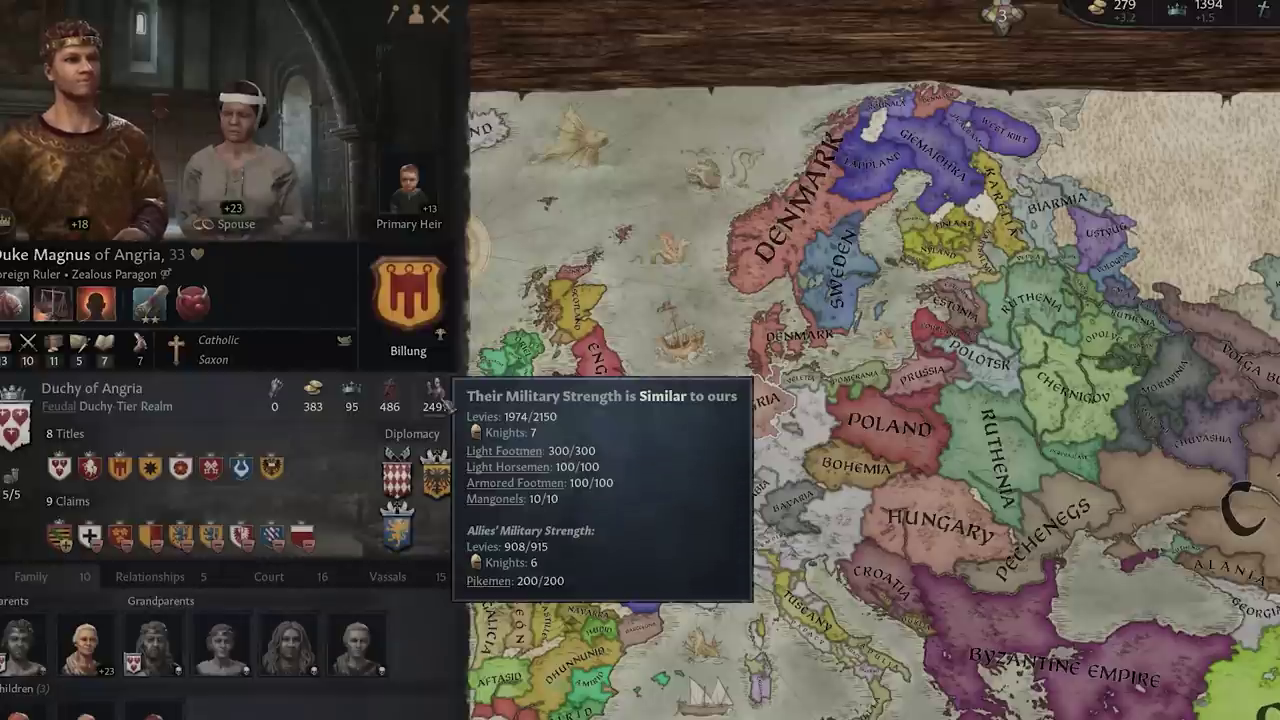
mouse_move(505, 451)
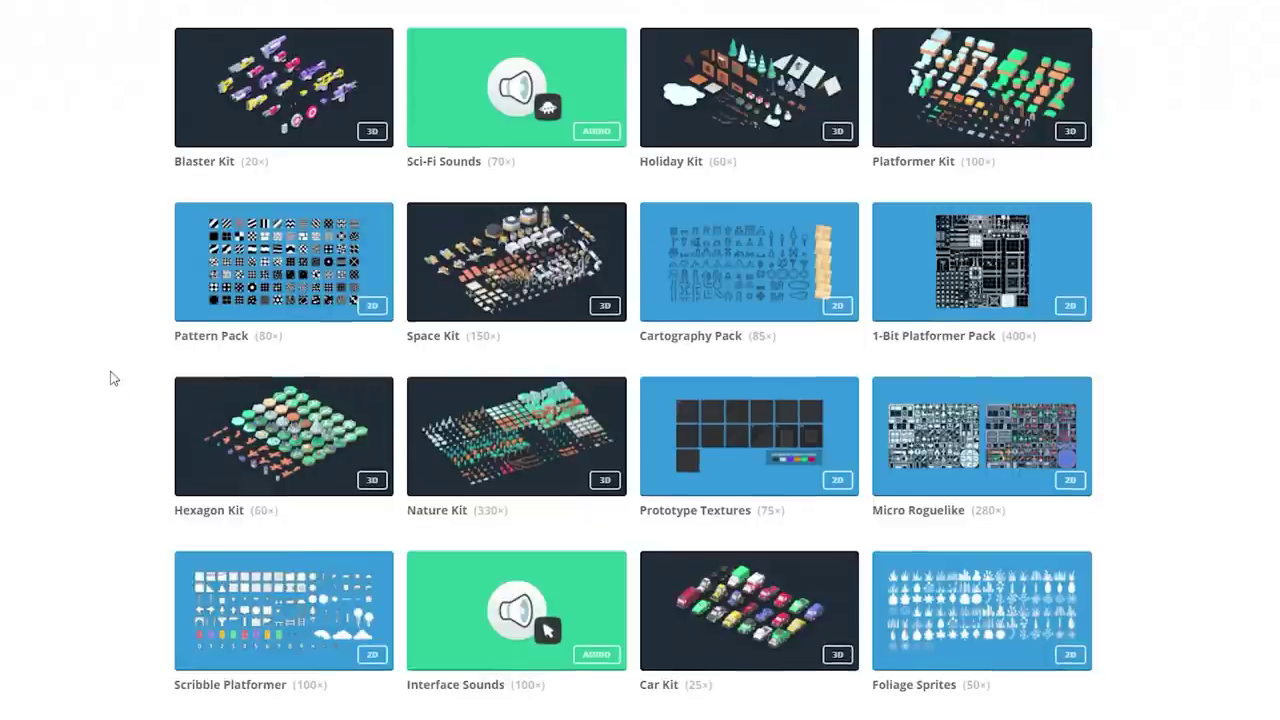
scroll(116, 374, "down", 1)
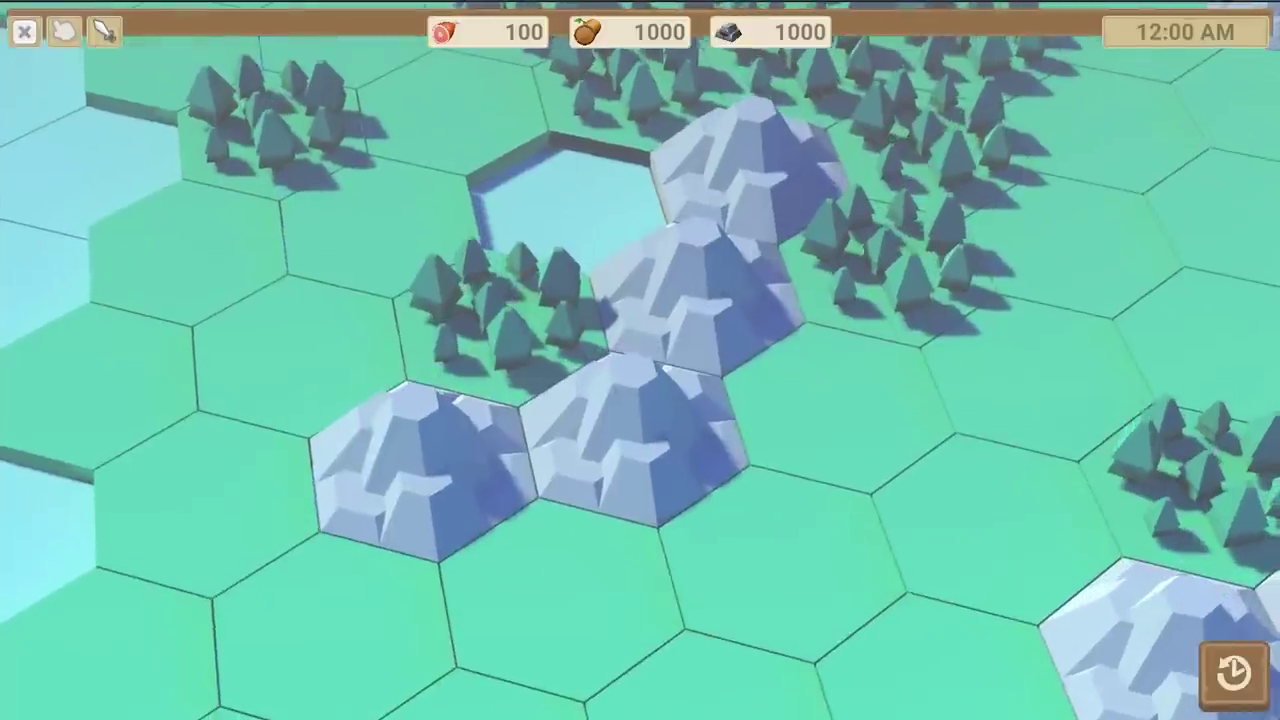
middle_click_drag(640, 360, 746, 326)
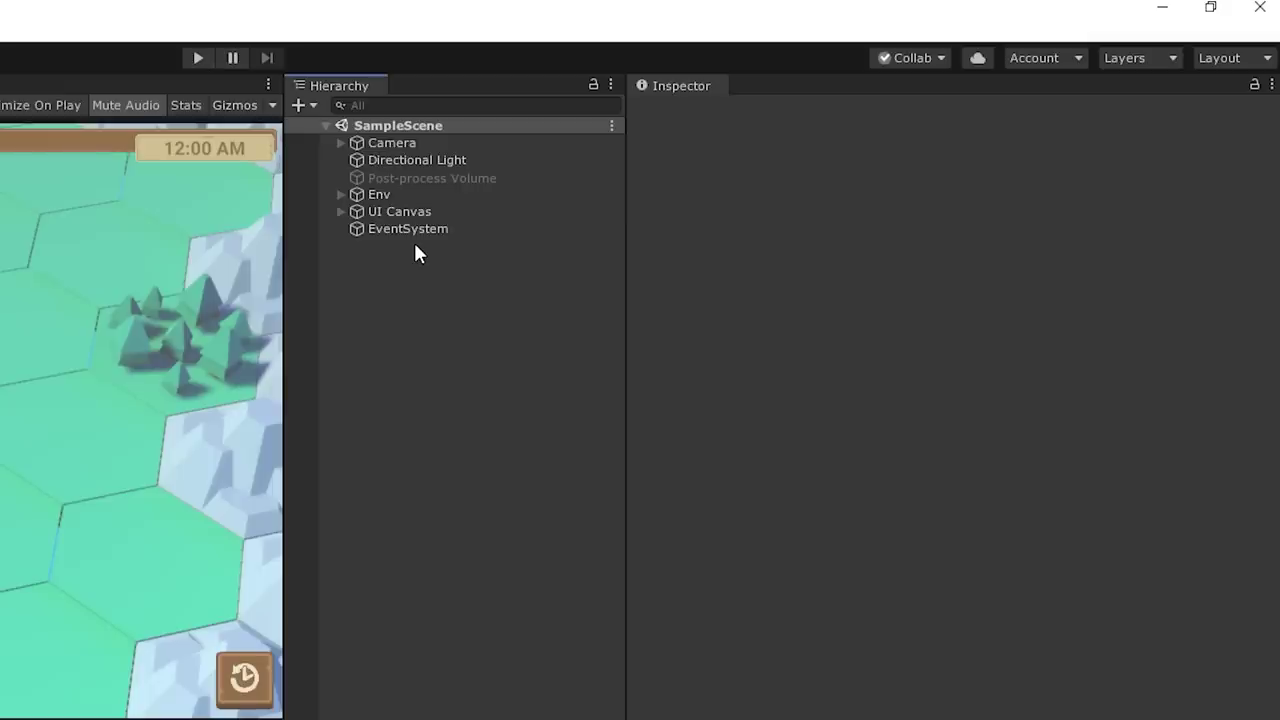
Create a new UI canvas in the scene and name it Tooltip Canvas
right_click(417, 252)
mouse_move(531, 586)
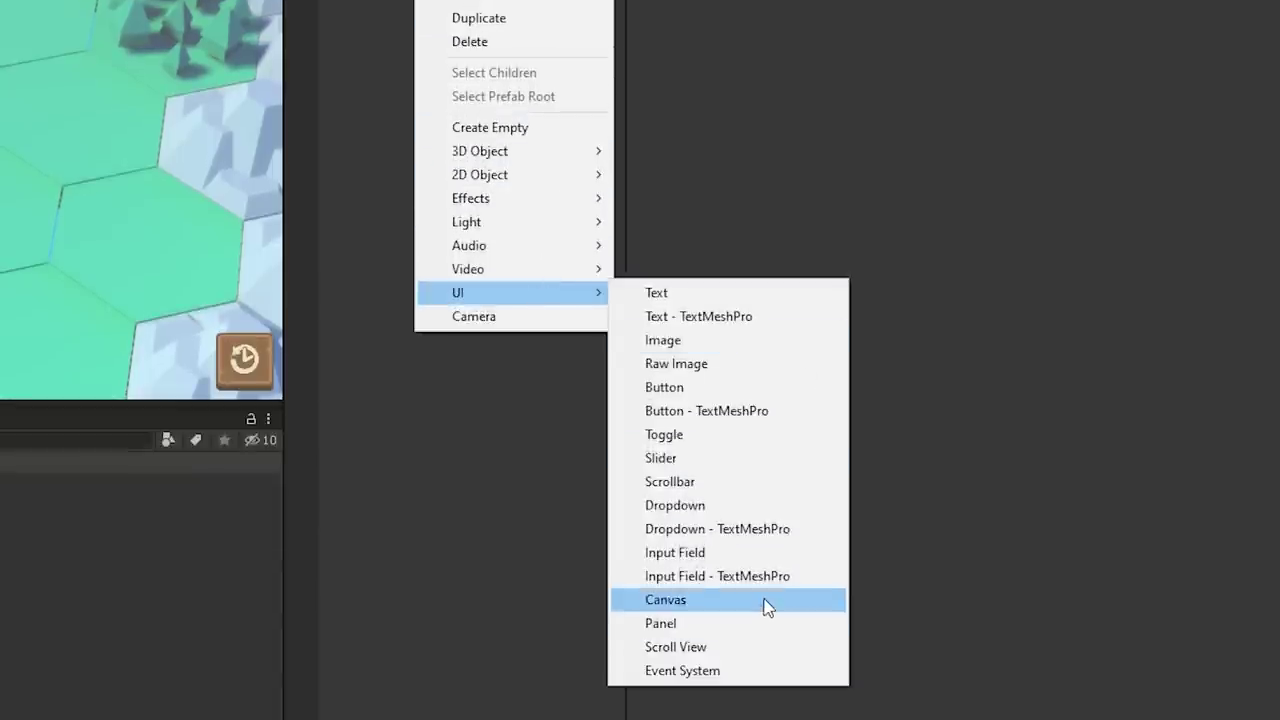
left_click(766, 600)
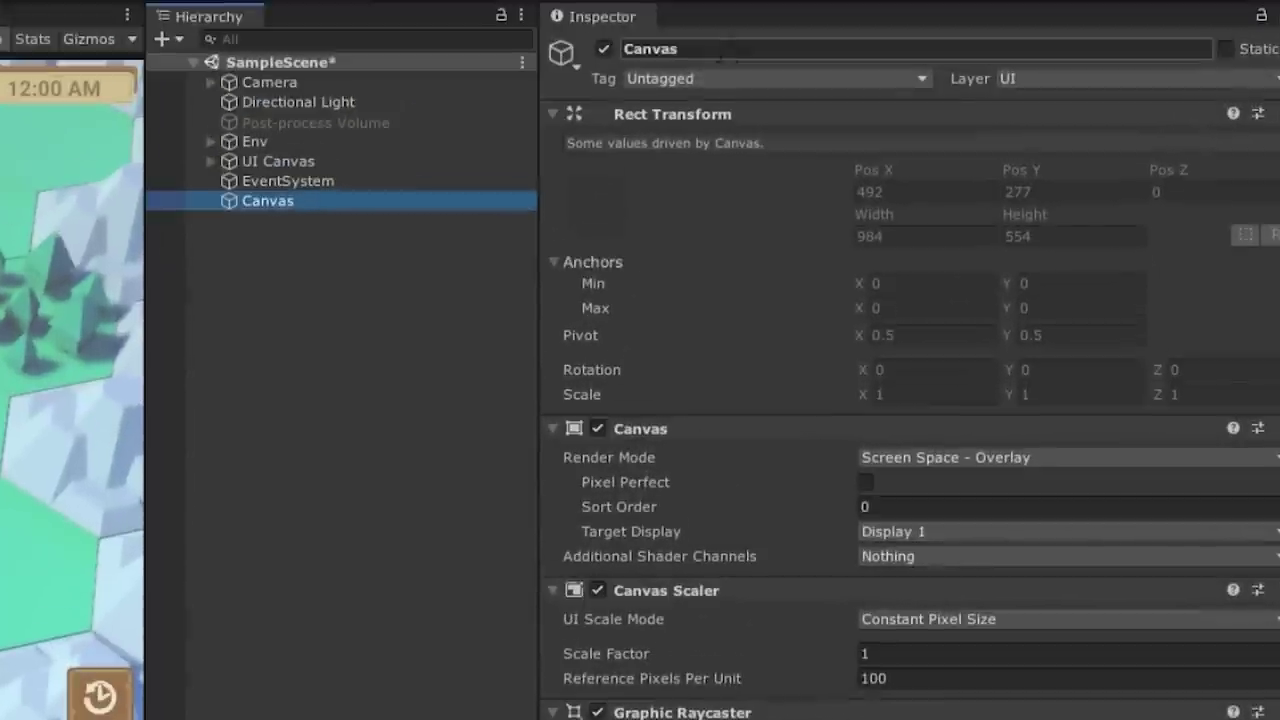
double_click(735, 50)
type("Tooltip Canvas")
key("Return")
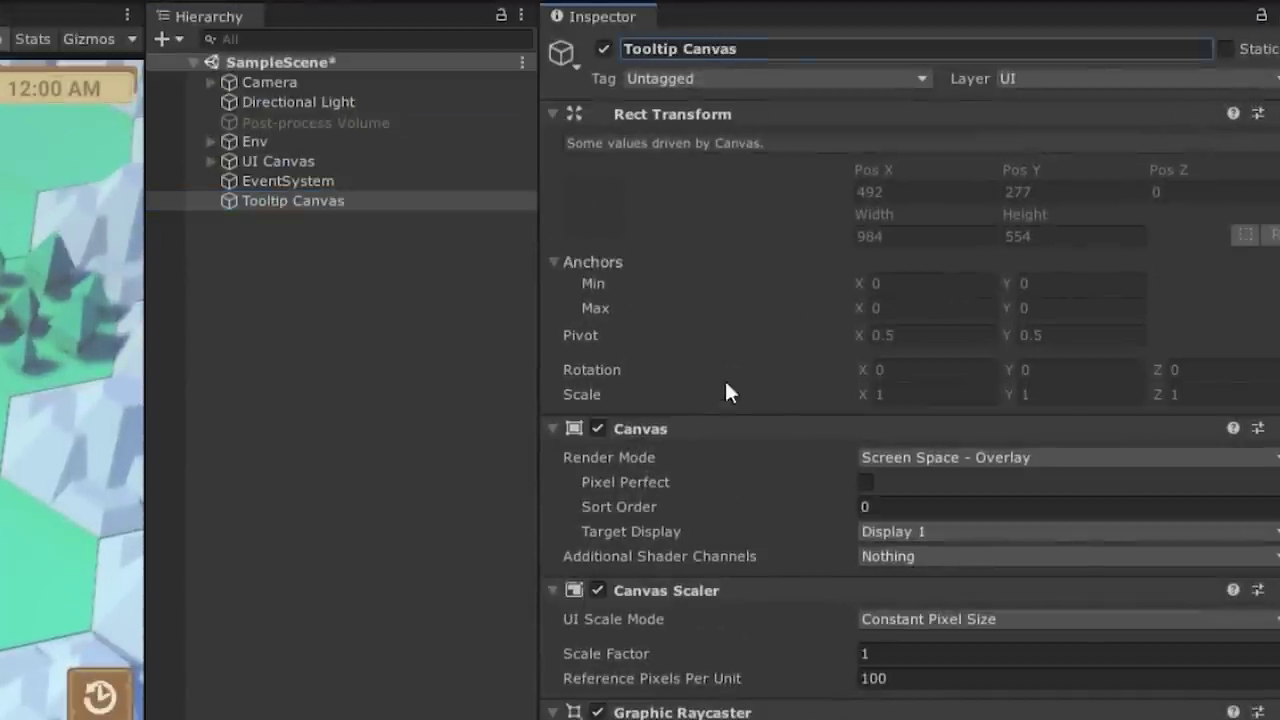
Make the Tooltip Canvas scale with screen size at a 1920 x 1080 reference resolution and set its sort order to 32767
left_click(936, 456)
left_click(936, 456)
left_click(900, 621)
left_click(950, 672)
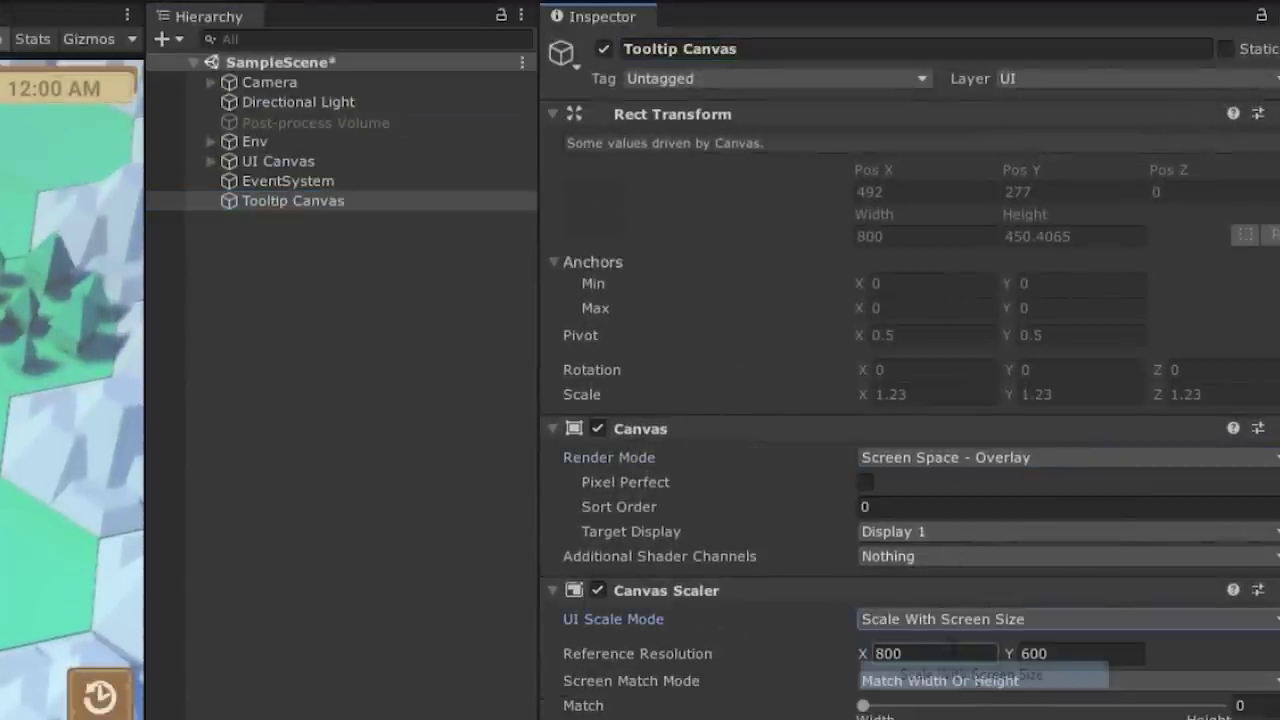
left_click(937, 652)
type("1920")
key("Tab")
type("1080")
left_click(768, 506)
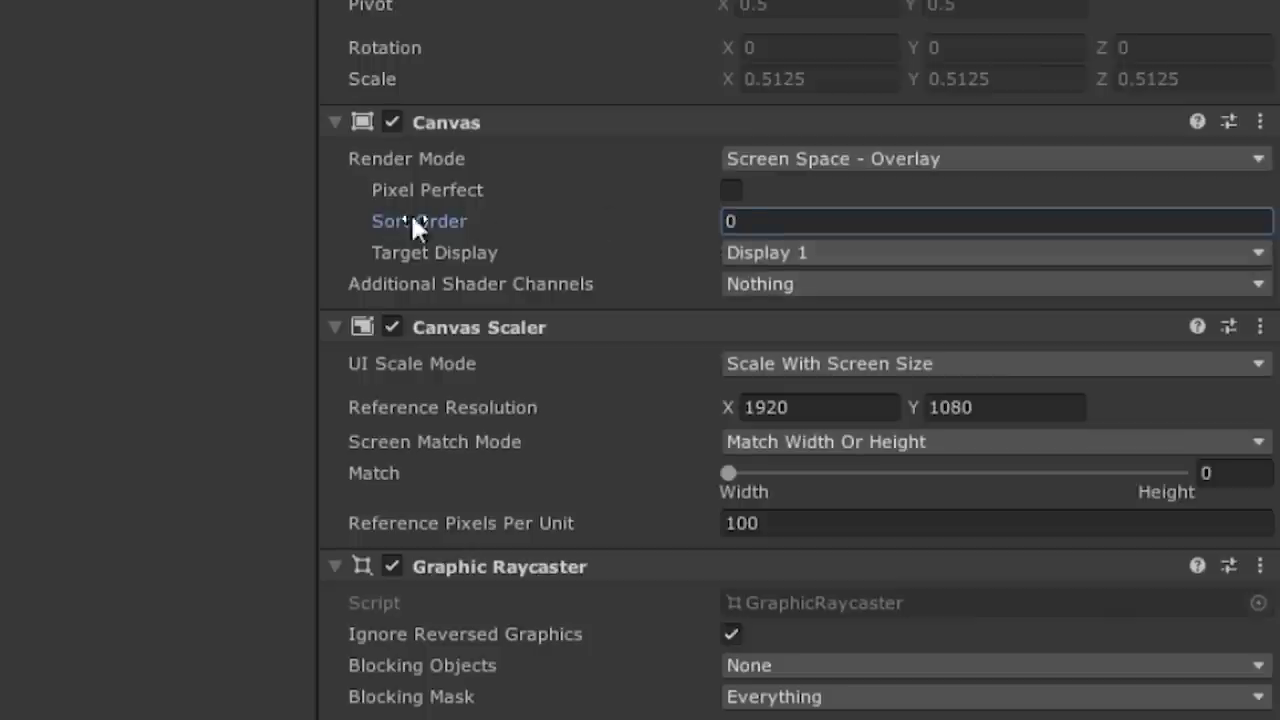
left_click_drag(831, 220, 829, 220)
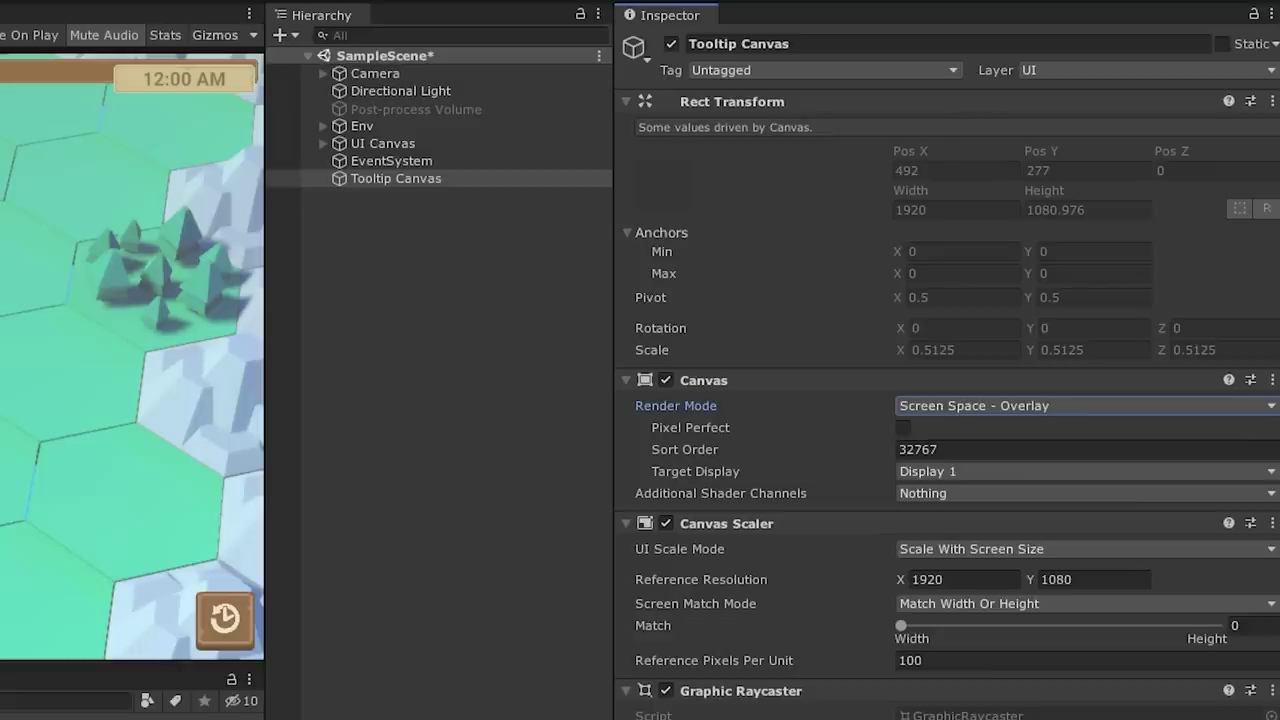
Add a UI image named Tooltip under the Tooltip Canvas and assign grey_panel as its source image
right_click(386, 178)
mouse_move(430, 534)
left_click(620, 603)
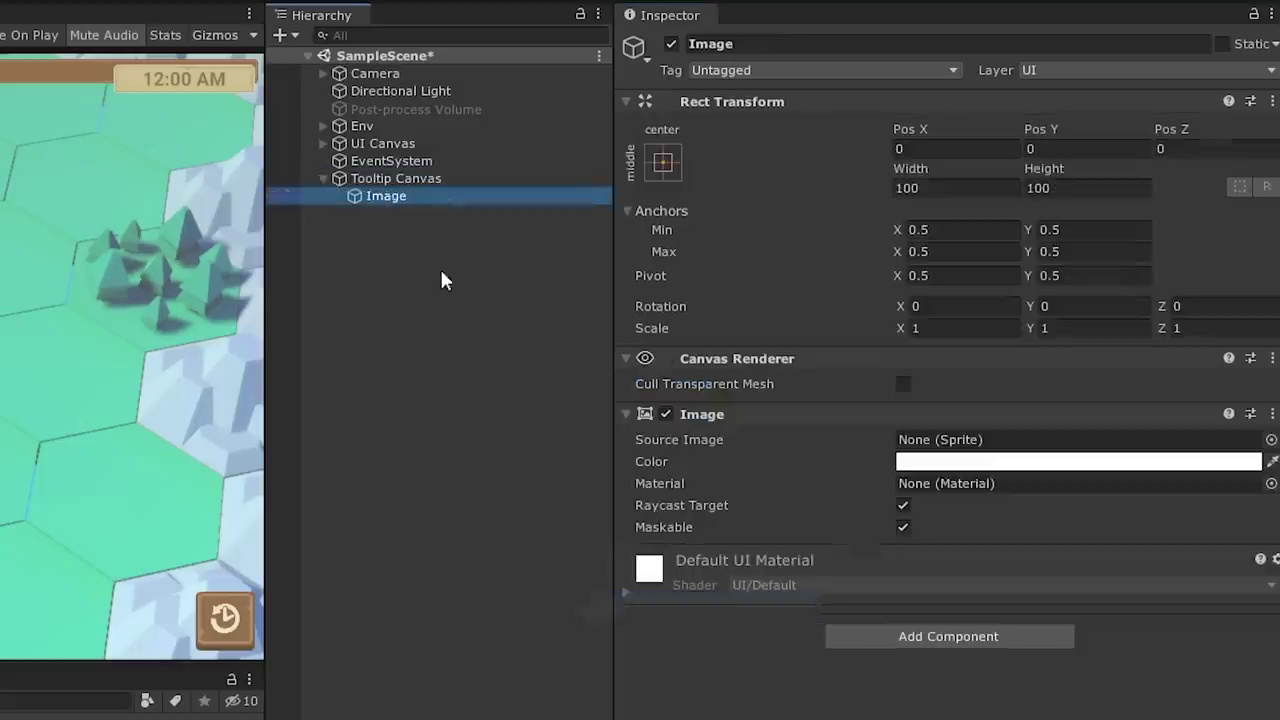
left_click(790, 44)
type("Tooltip")
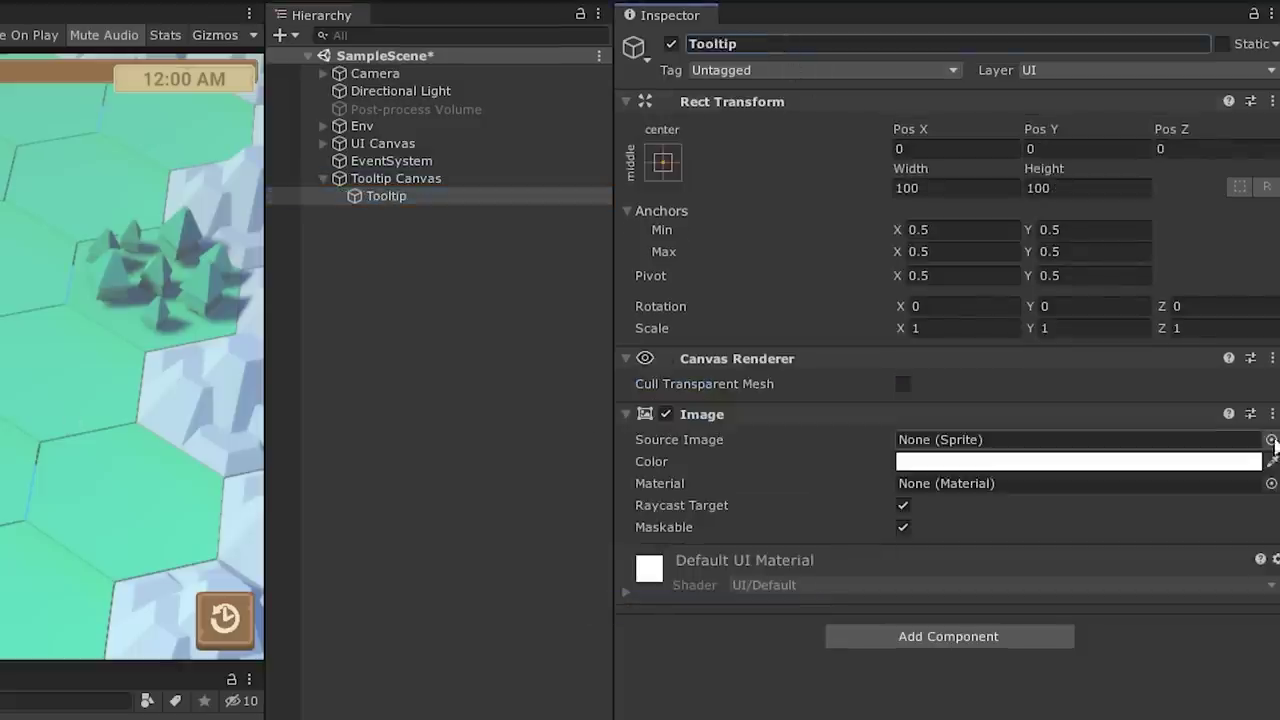
left_click(1271, 440)
double_click(250, 181)
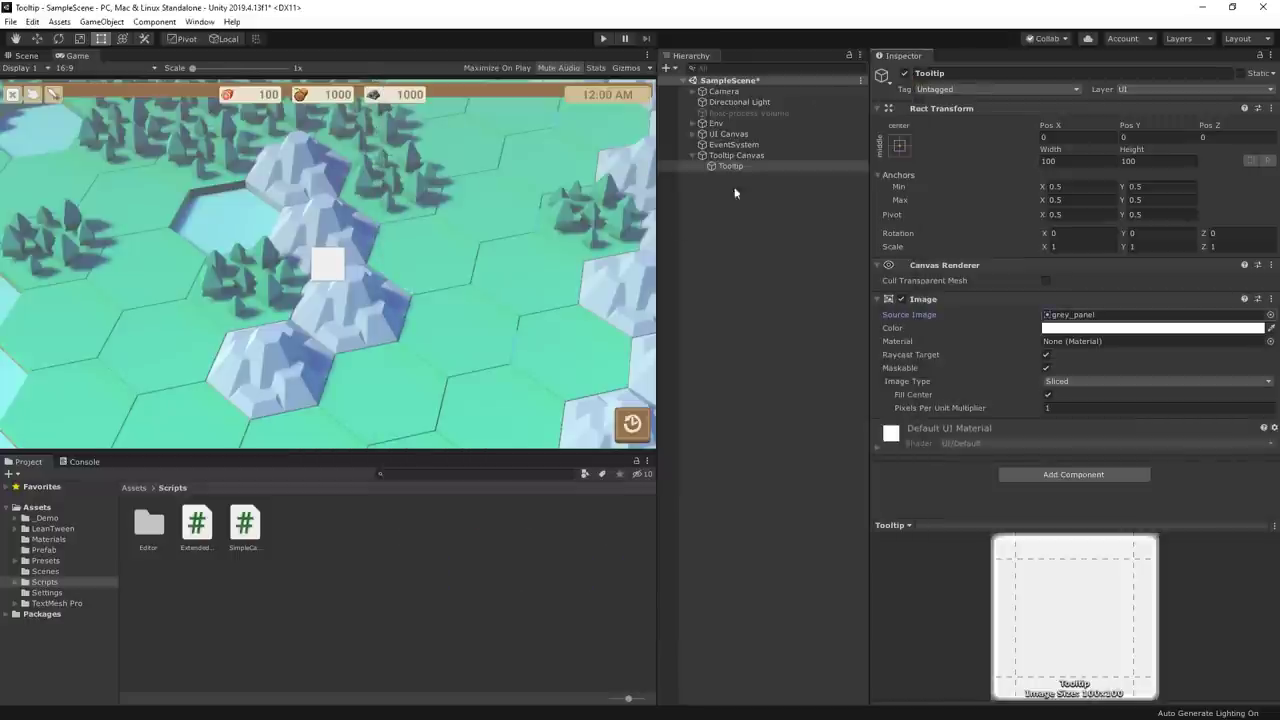
Add a Vertical Layout Group component to the Tooltip object and expose its padding settings
left_click(736, 166)
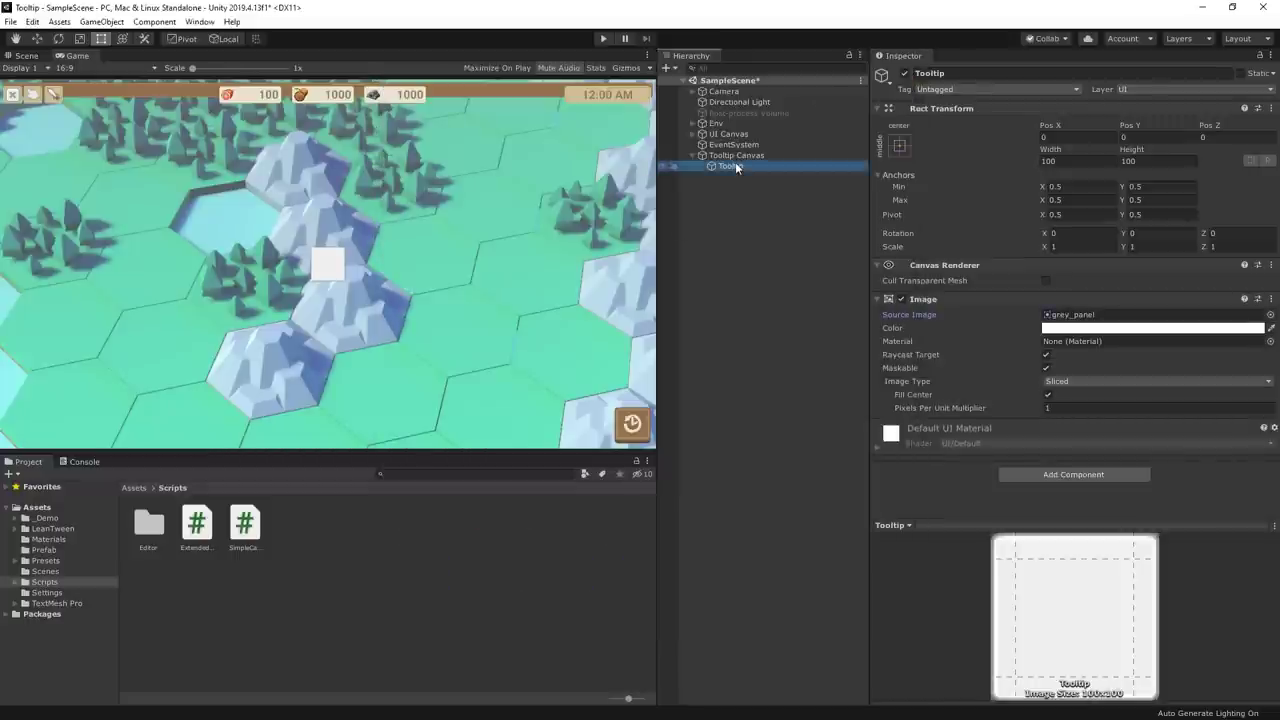
left_click(1045, 472)
type("ve")
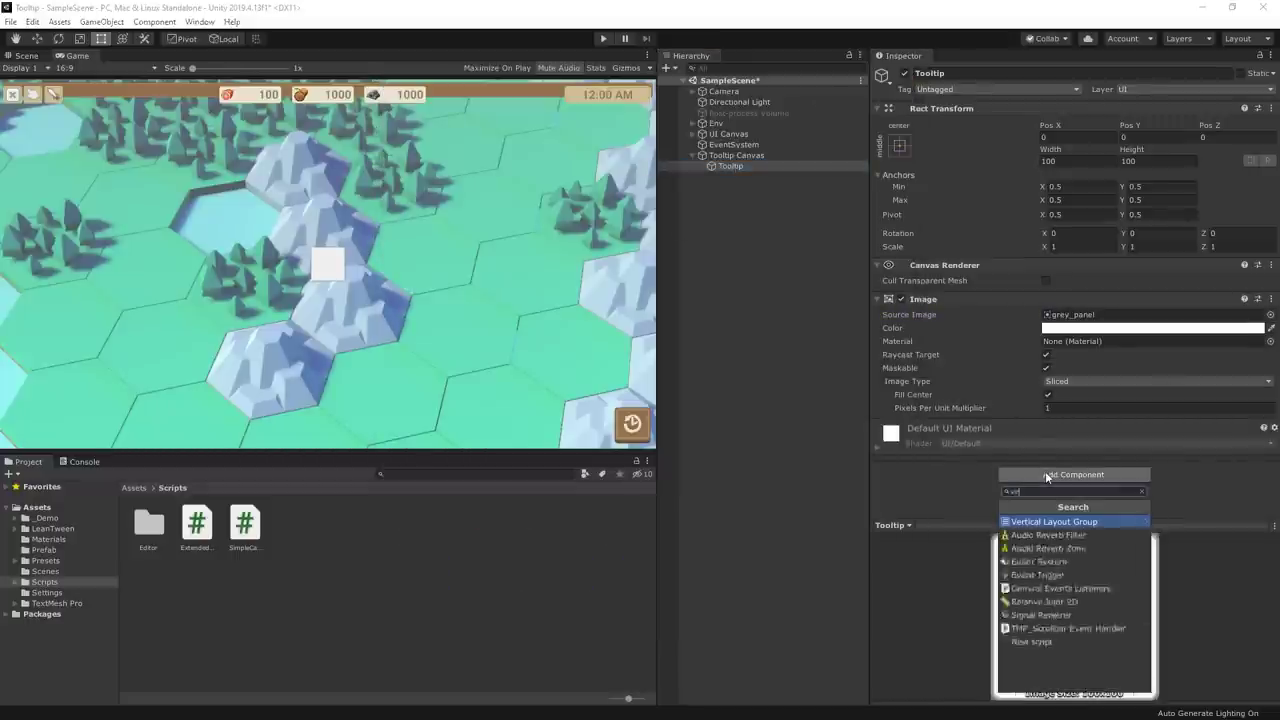
key("Return")
left_click(930, 300)
left_click(918, 314)
scroll(918, 316, "down", 1)
Add a TextMeshPro text object named Header as a child of Tooltip
right_click(740, 166)
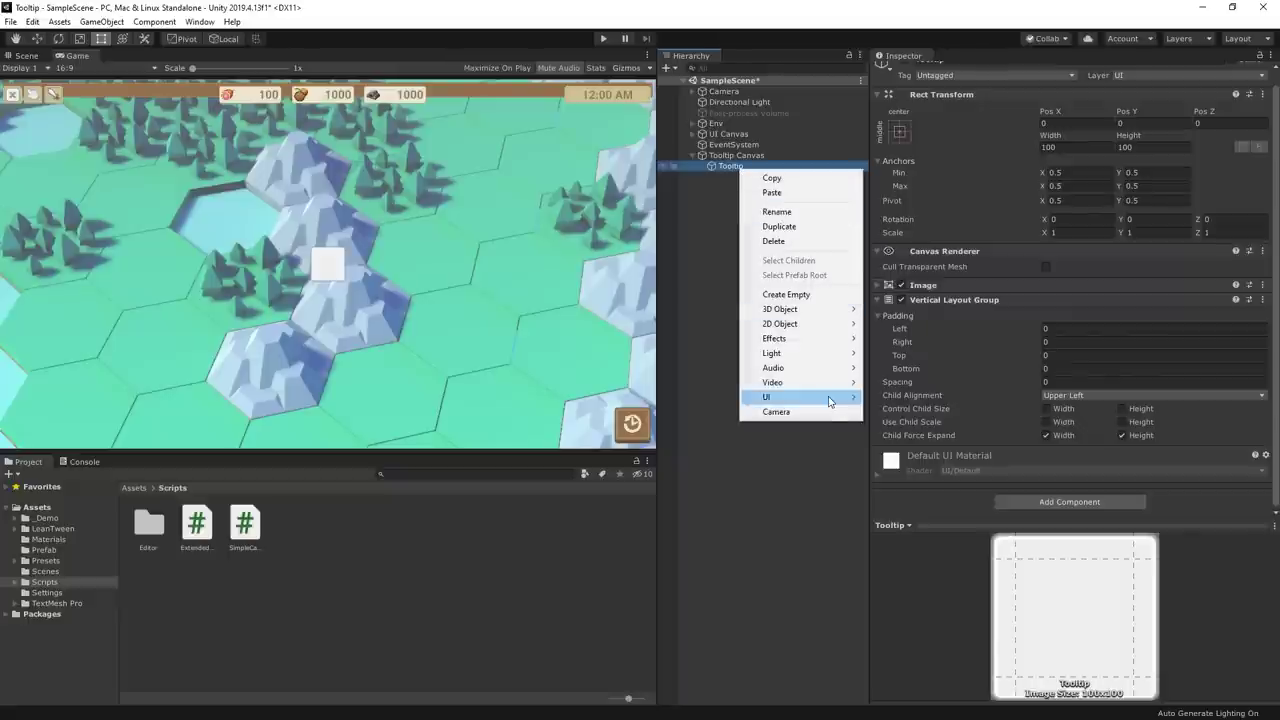
mouse_move(800, 397)
left_click(917, 405)
type("Header")
key("Return")
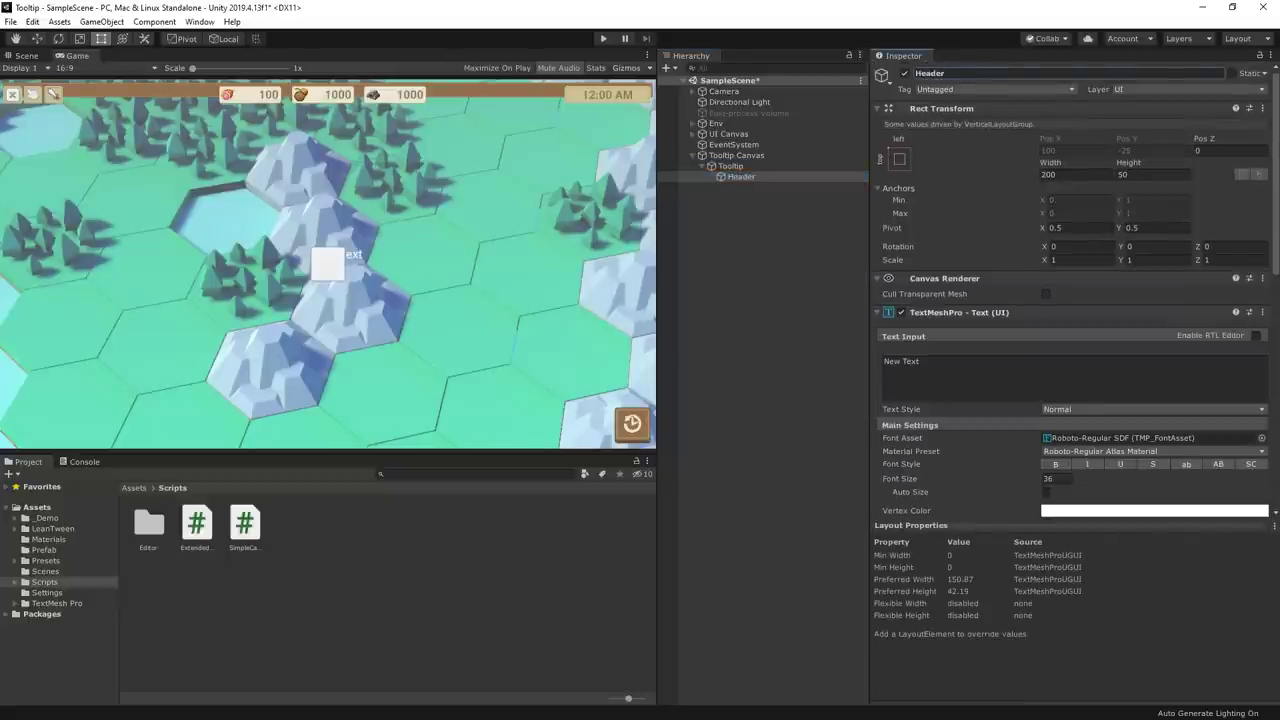
Duplicate the Header text object and name the copy Content
left_click(748, 178)
key("ctrl+d")
left_click(965, 73)
type("Content")
key("Return")
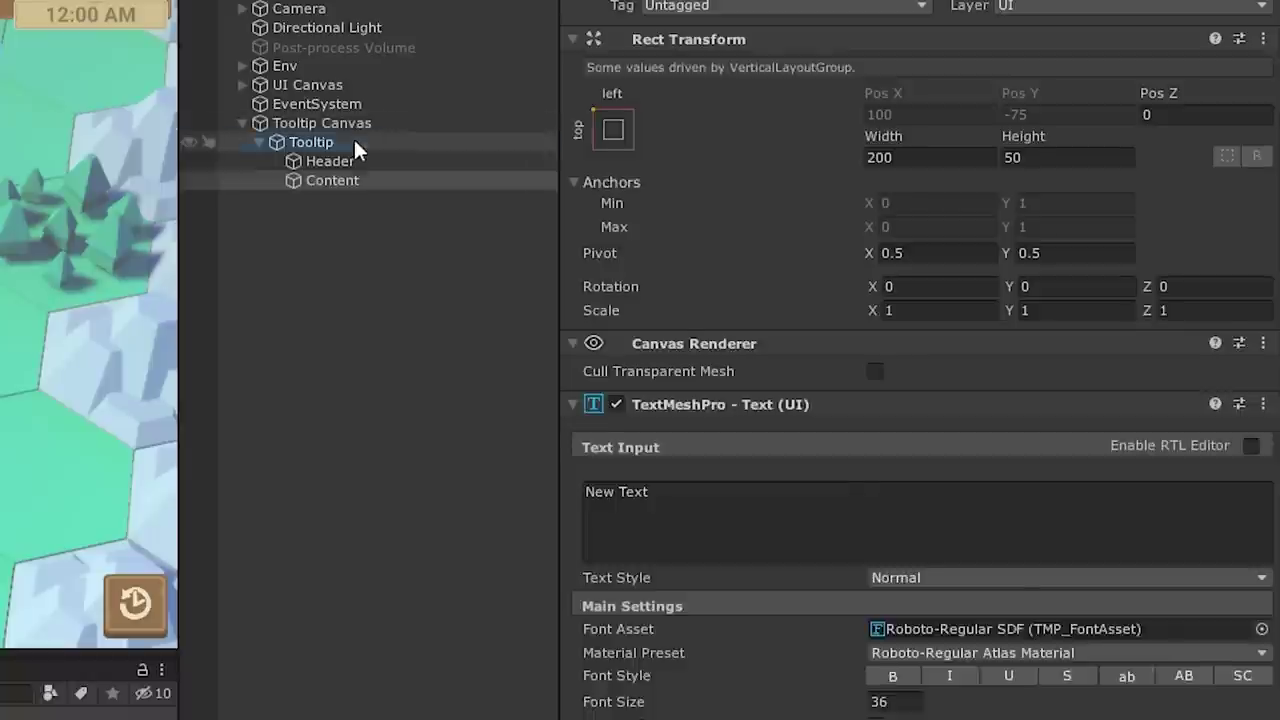
In Tooltip's Vertical Layout Group, disable Child Force Expand and enable Control Child Size for both width and height
left_click(355, 143)
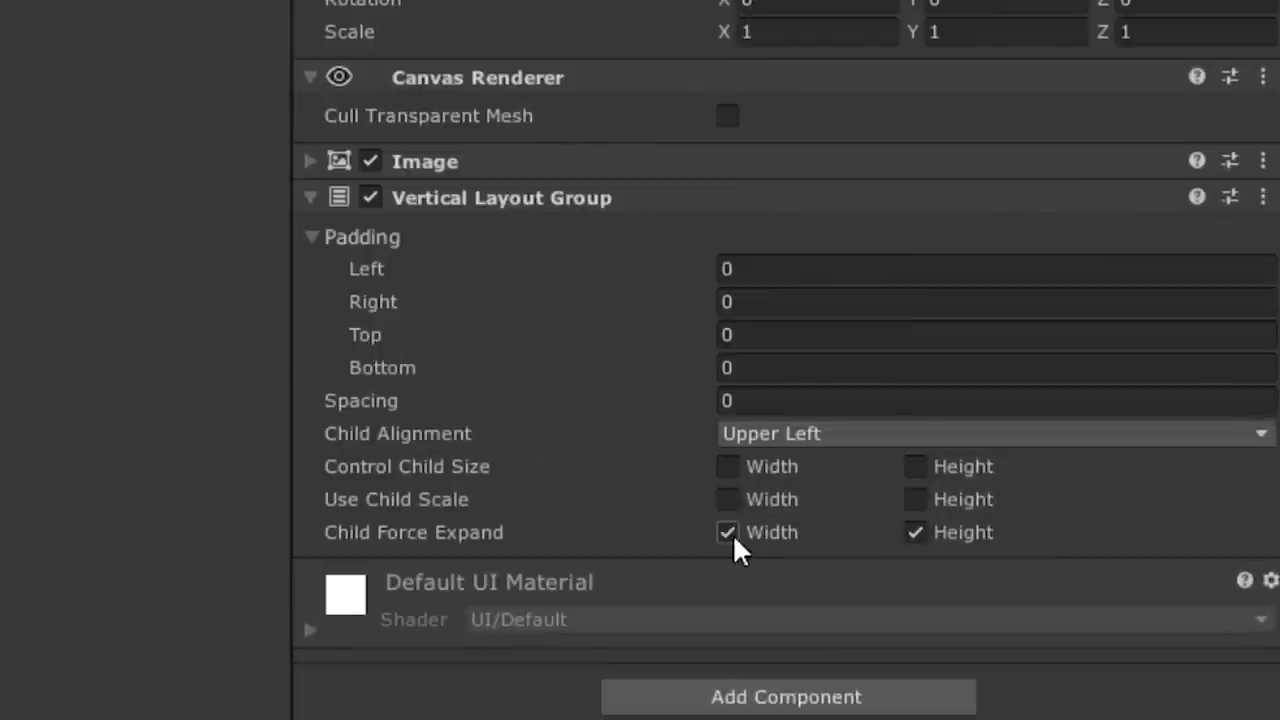
left_click(875, 627)
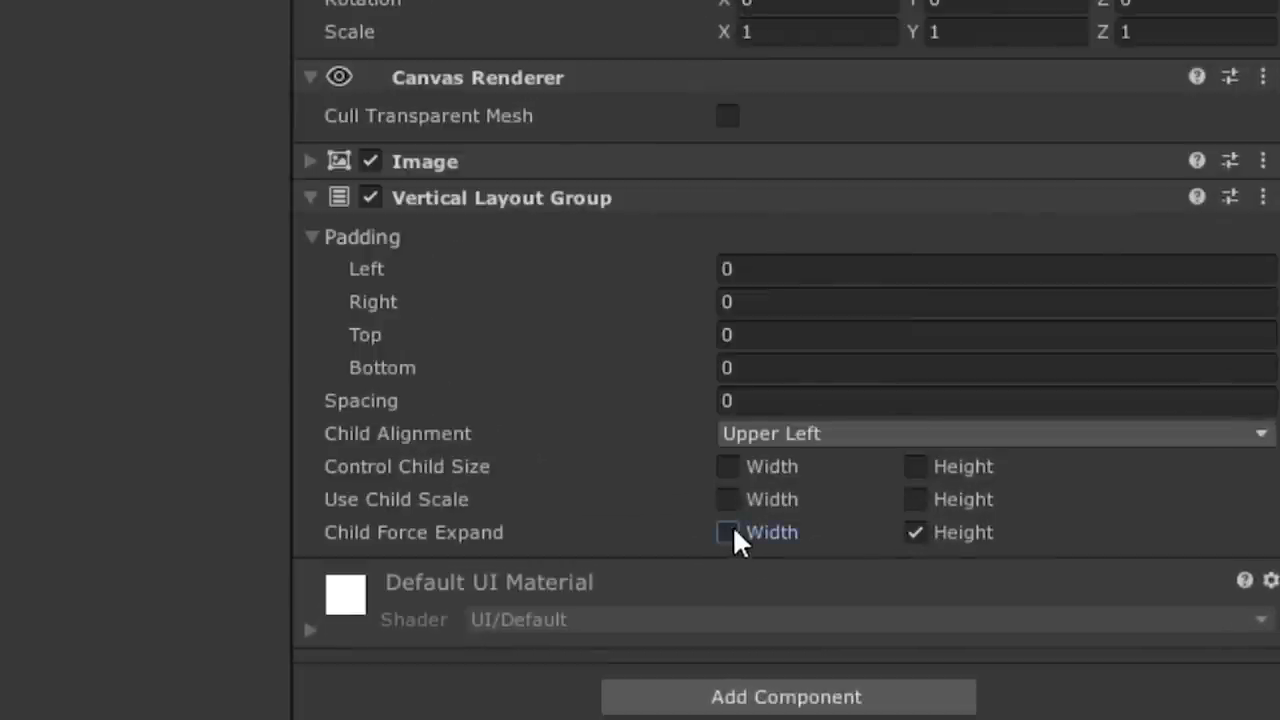
left_click(941, 532)
left_click(762, 466)
left_click(916, 467)
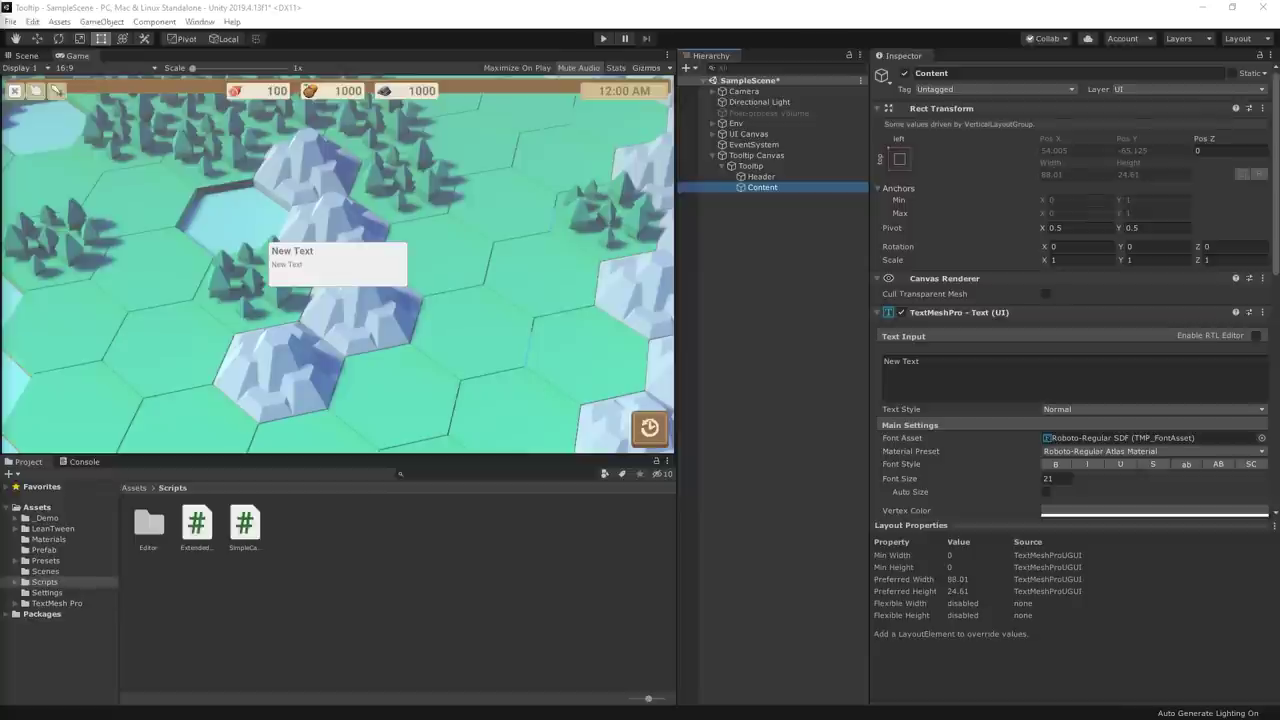
Add a Content Size Fitter to Tooltip with horizontal and vertical fit both set to Preferred Size
left_click(762, 167)
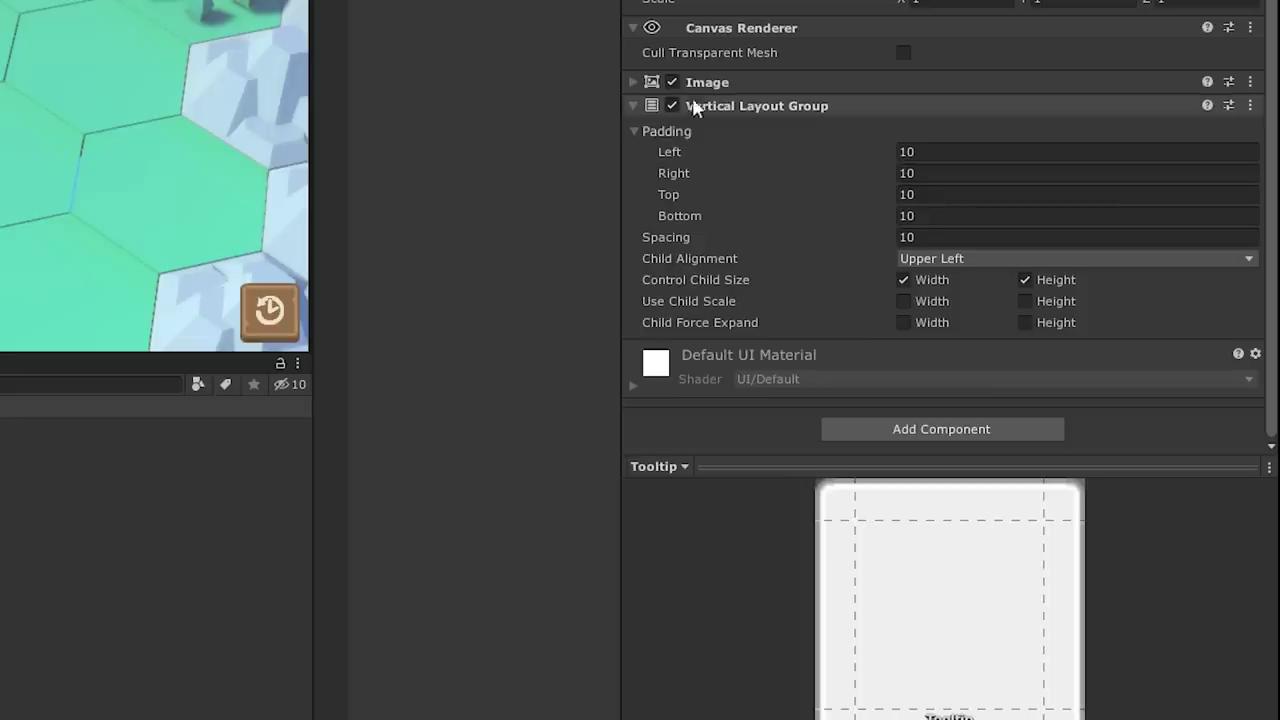
left_click(882, 426)
type("cont")
key("Return")
scroll(850, 280, "down", 3)
left_click(942, 302)
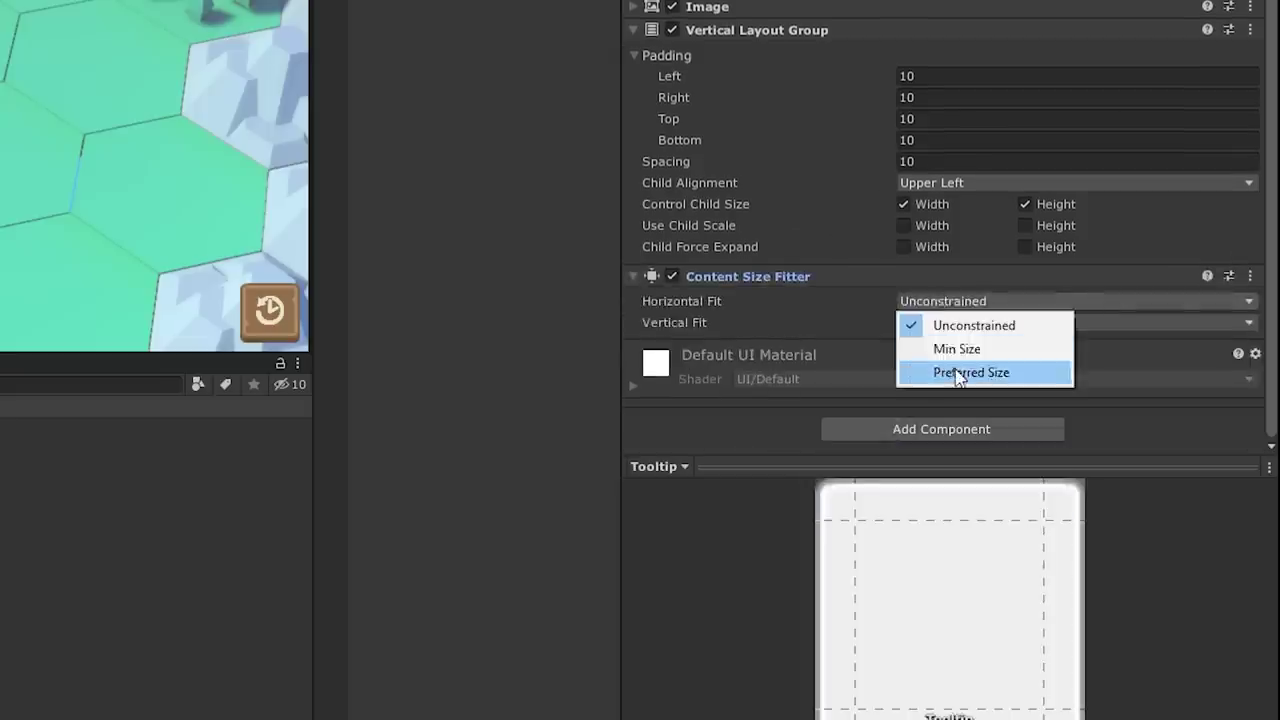
left_click(960, 372)
left_click(955, 322)
left_click(955, 391)
Replace the Content object's text with "Content will resize with the text"
left_click(762, 187)
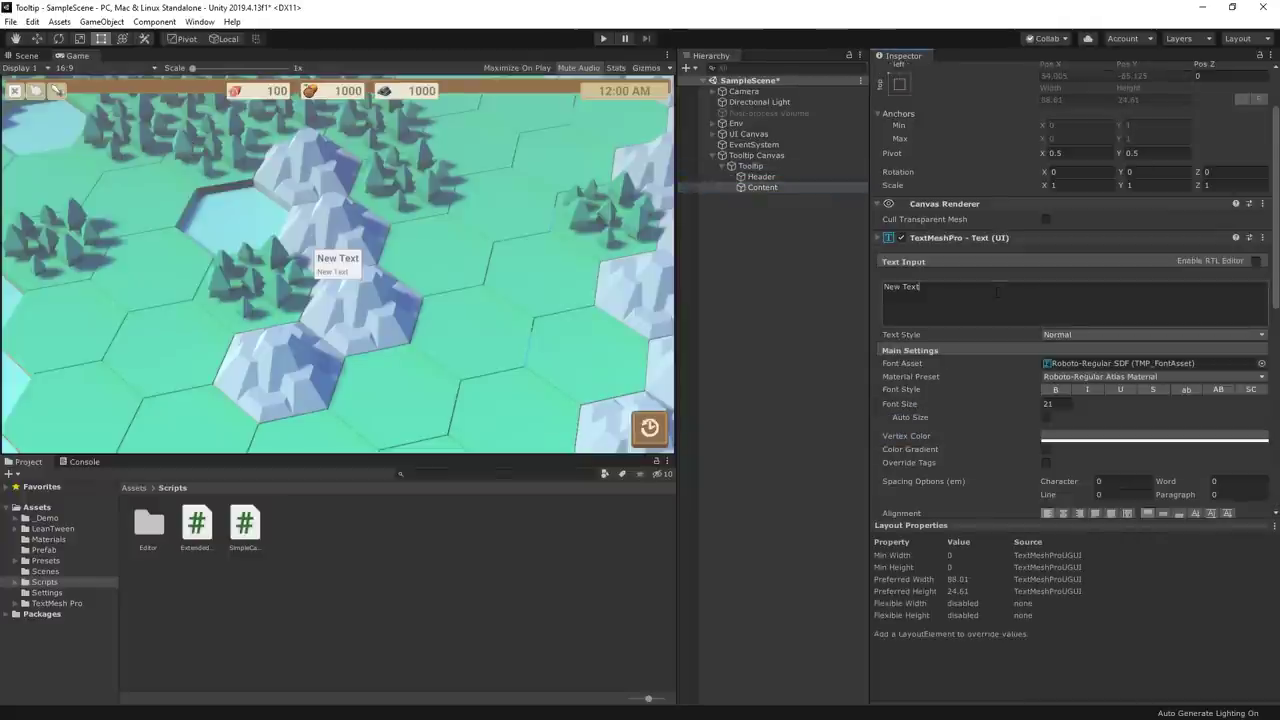
key("BackSpace")
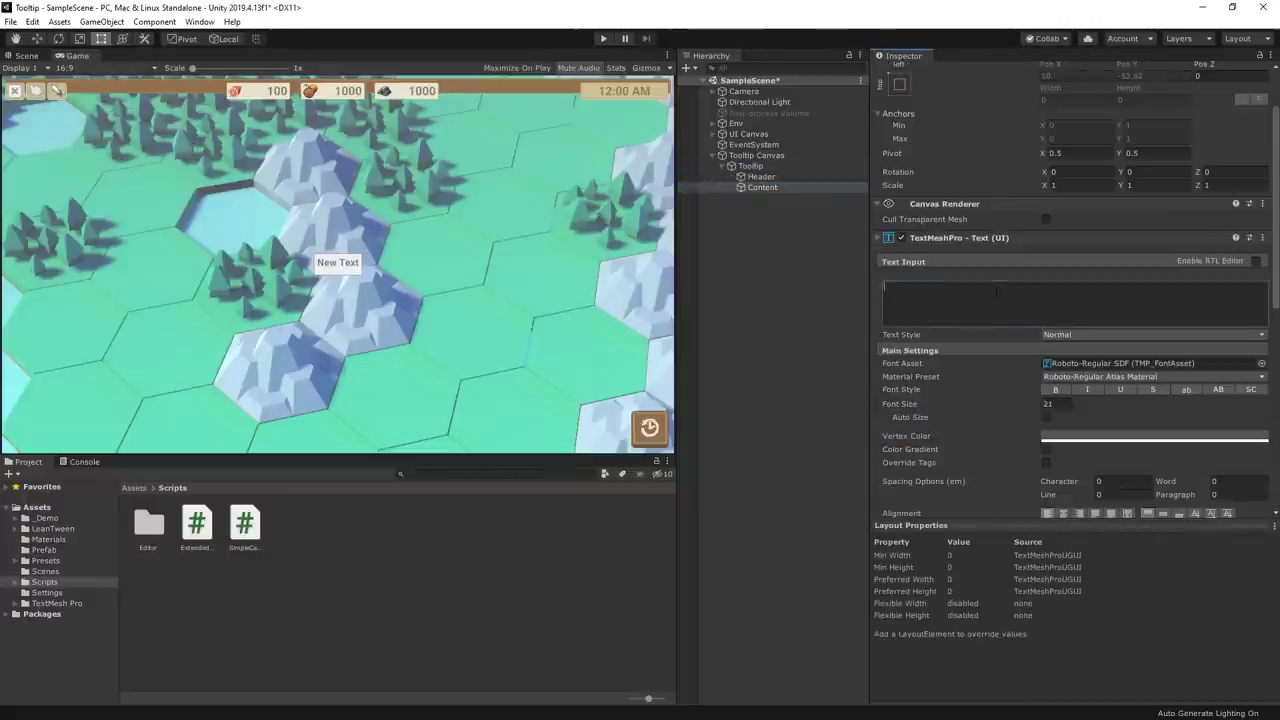
type("Content ")
type("w")
type("ill")
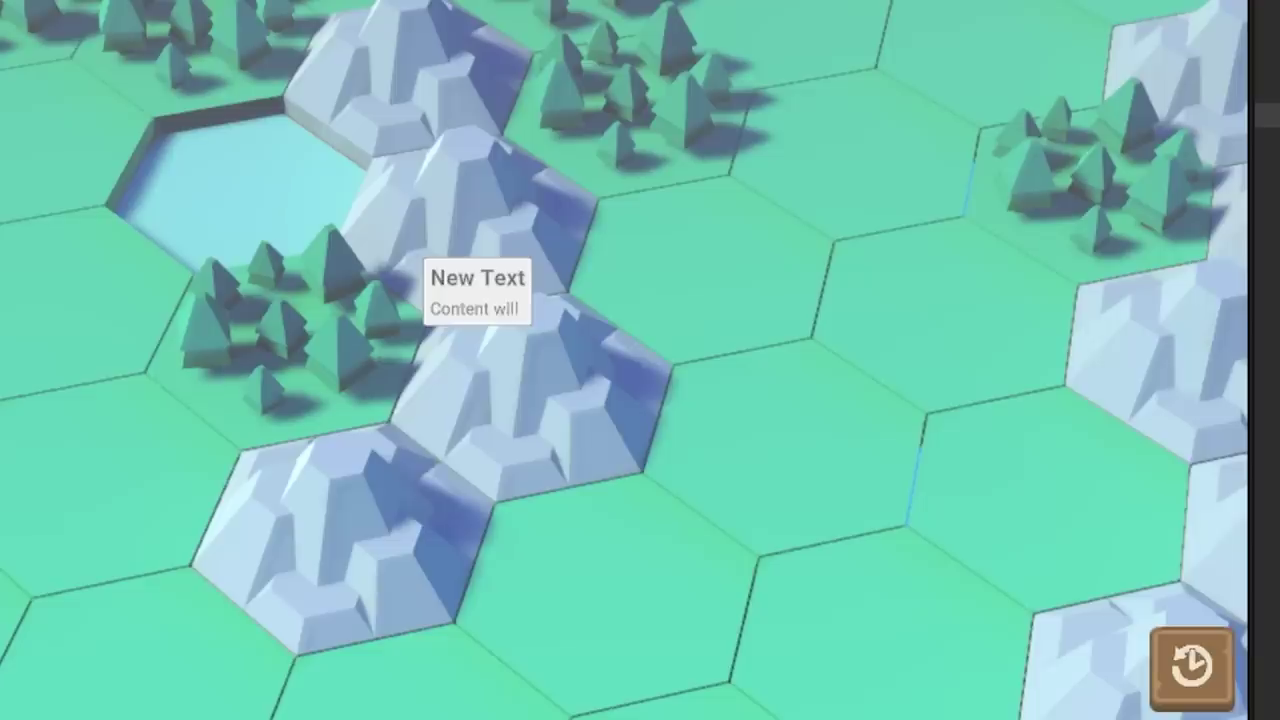
type(" resize with the text")
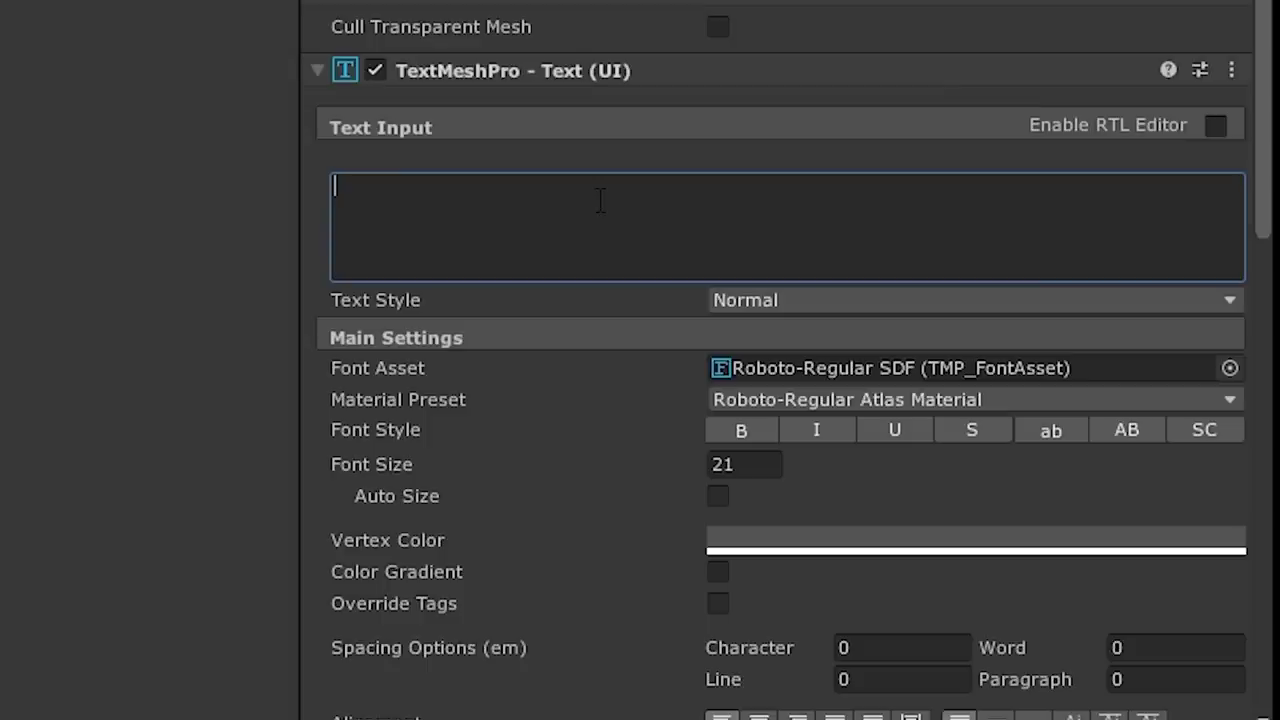
Fill the Content text with a Lorem ipsum placeholder paragraph and shorten it by deleting its ending
type("Lorem ipsum dolor sit amet, consectetur adipiscing elit. Suspendisse venenatis massa ut metus vehicula varius. Praesent vel risus ultrices, vulputate quam faucibus, rhoncus enim. Proin lobortis magna ac mauris placerat, at finibus tellus viverra. In et erat felis. Nulla elementum massa ac ante aliquam, eget hendrerit massa vestibulum. Orci varius natoque penatibus et magnis dis parturient montes, nascetur ridiculus mus. Fusce semper porta arcu ut bibendum.")
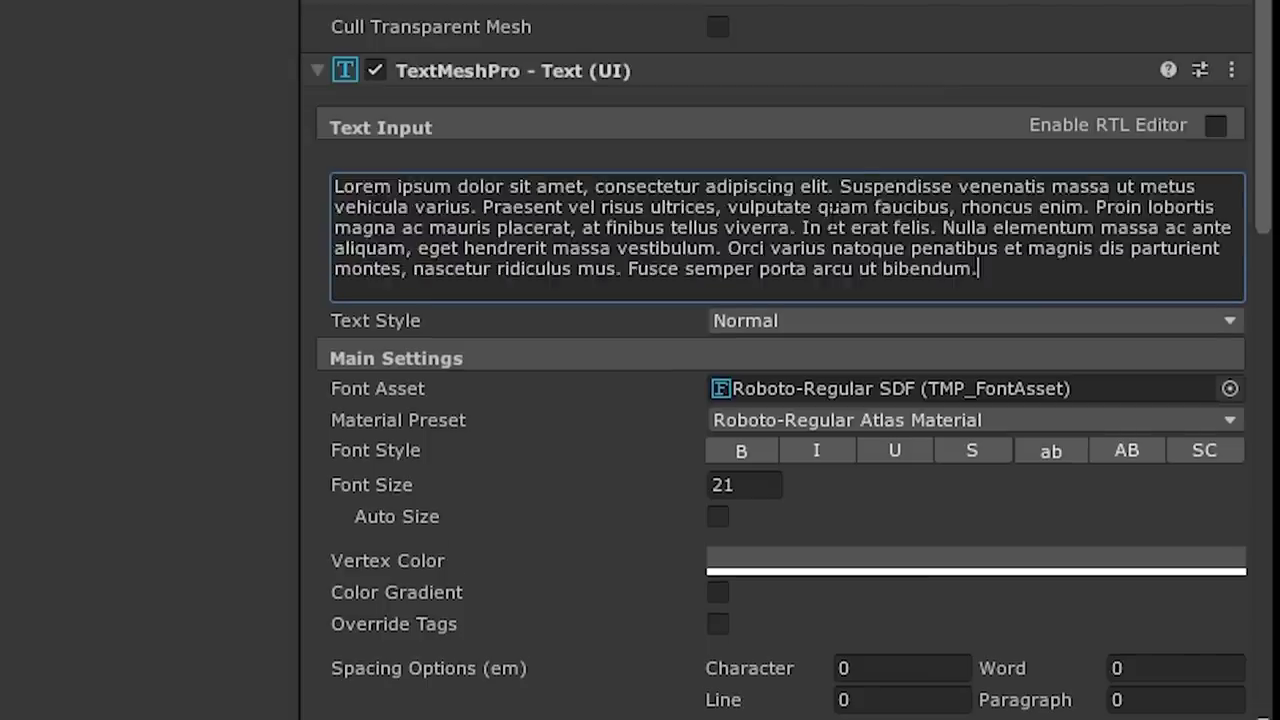
left_click_drag(1156, 397, 956, 372)
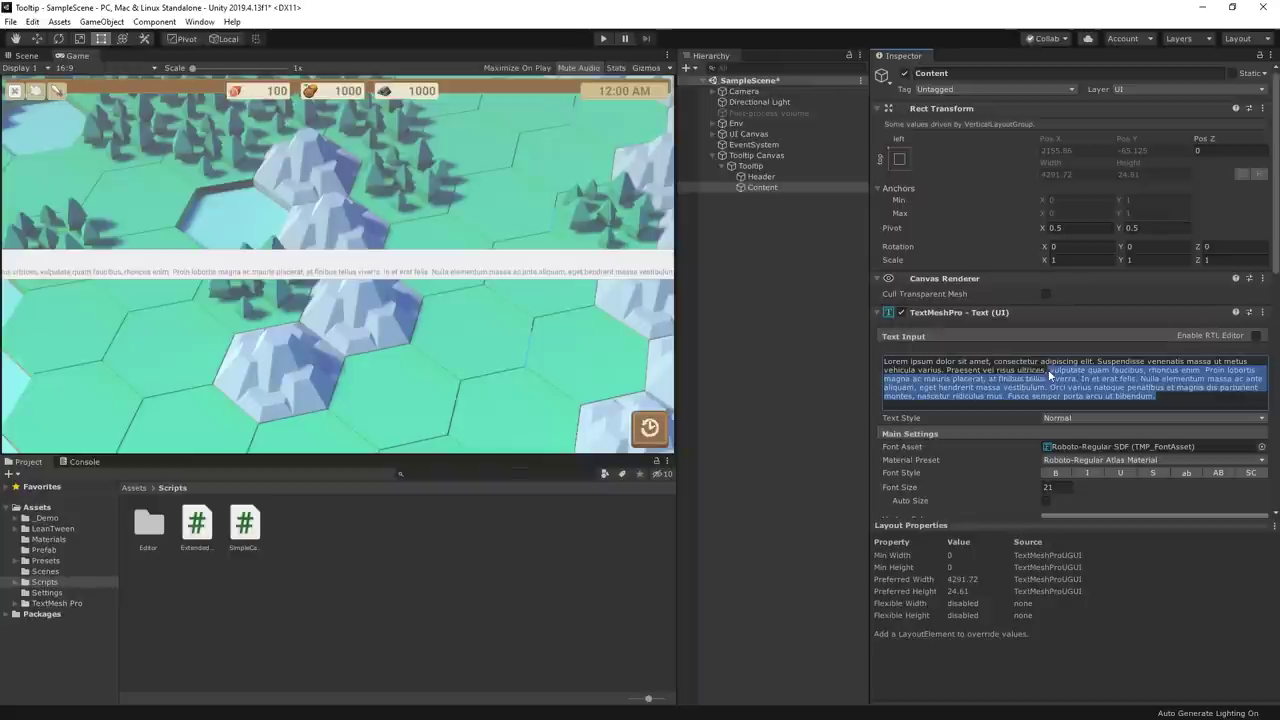
key("BackSpace")
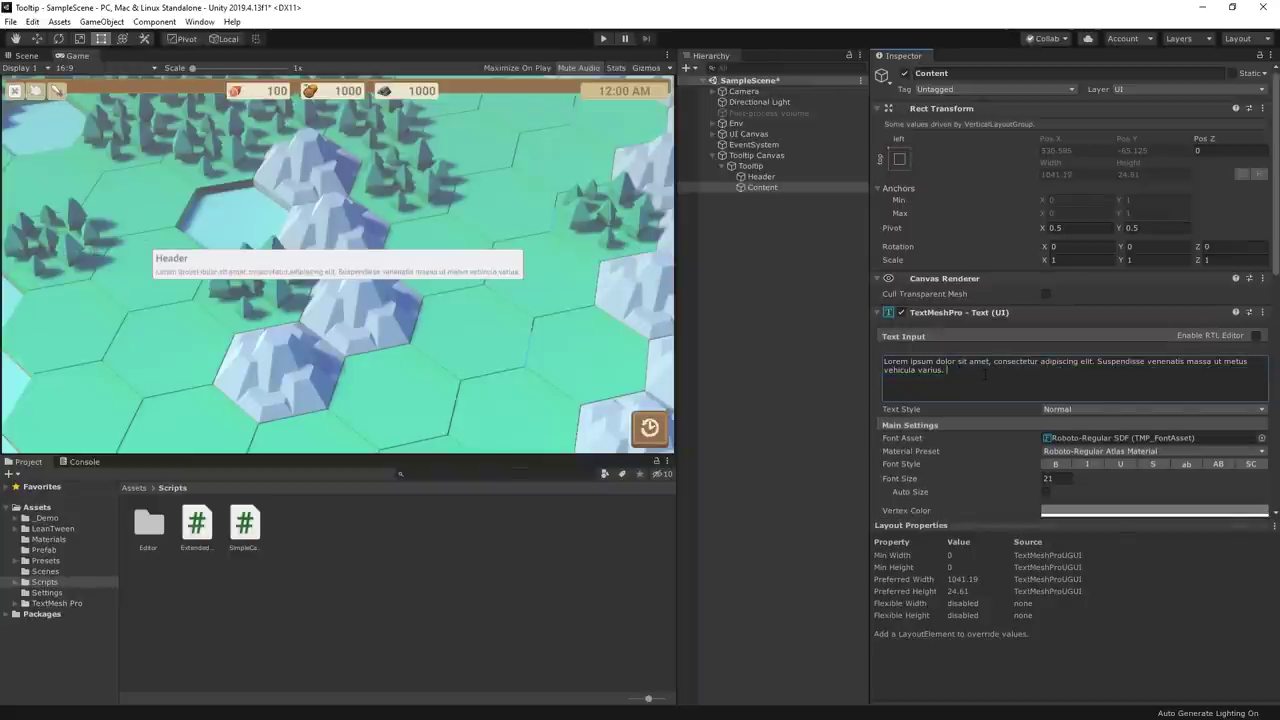
Add a Layout Element component to the Tooltip object
left_click(605, 409)
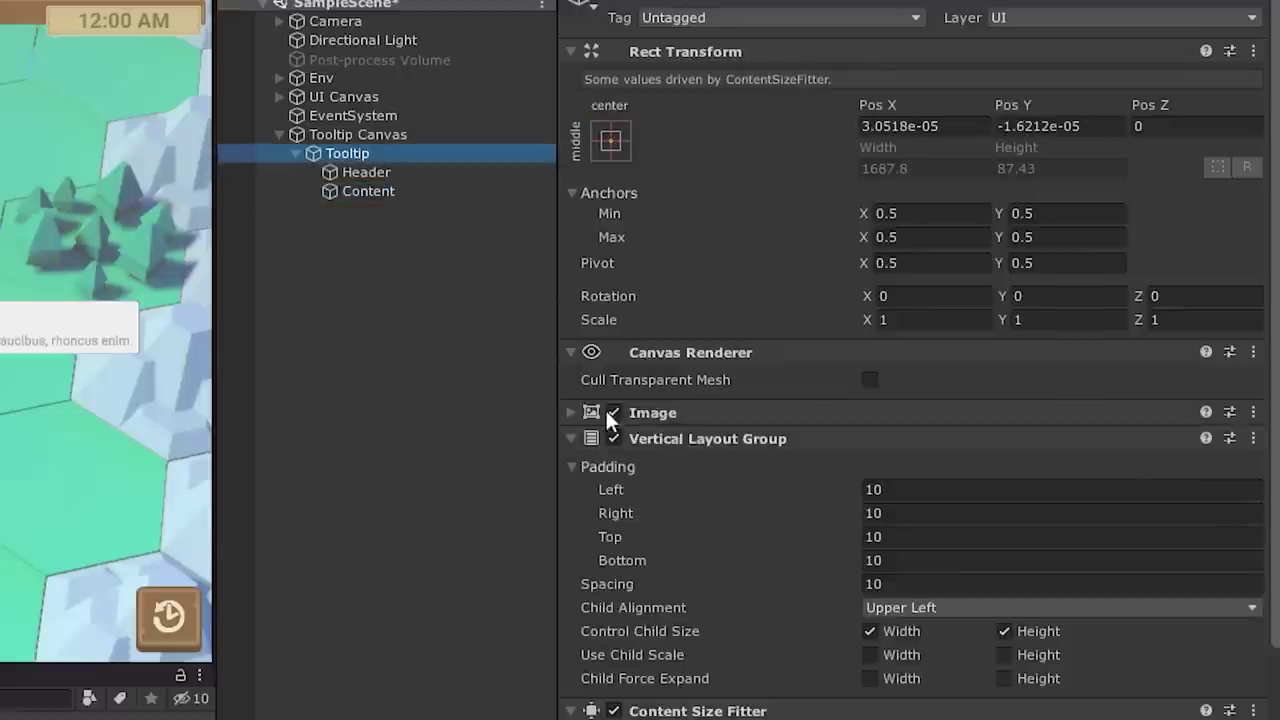
left_click(574, 438)
left_click(914, 634)
type("layout")
key("Return")
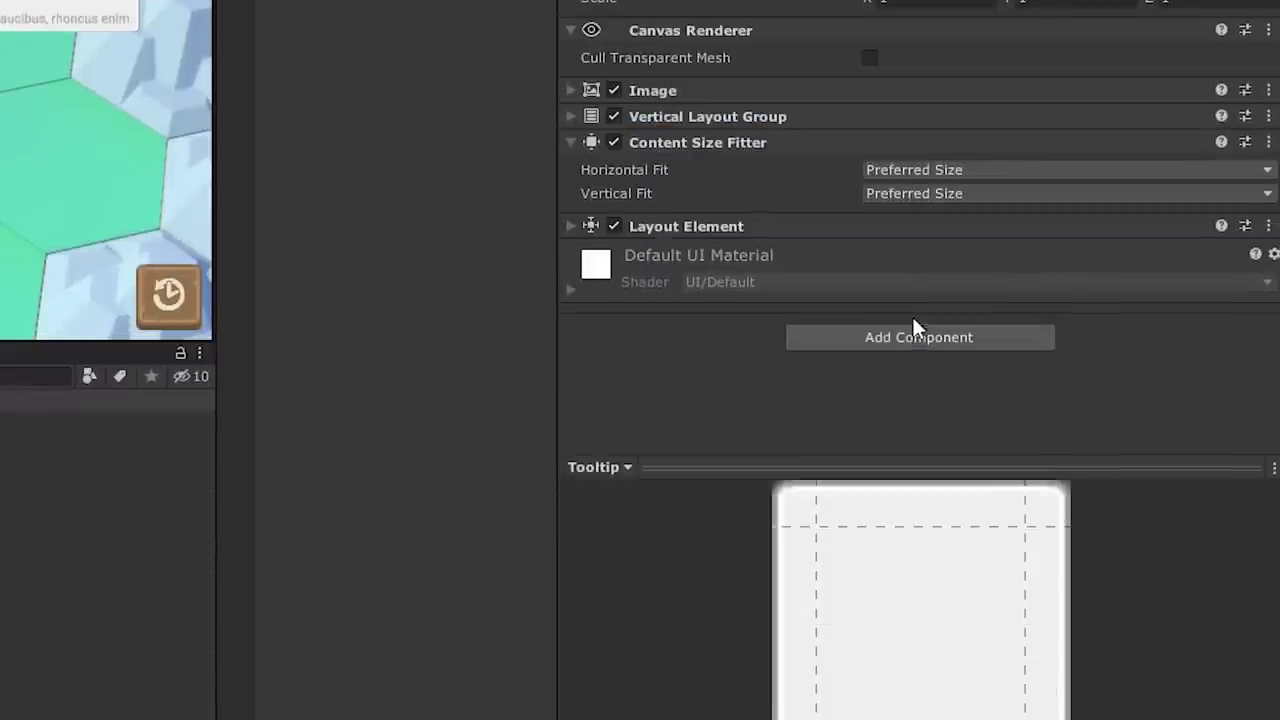
Enable Preferred Width on Tooltip's Layout Element and set it to 500
left_click(570, 226)
left_click(571, 142)
left_click(869, 277)
left_click(1096, 419)
type("500")
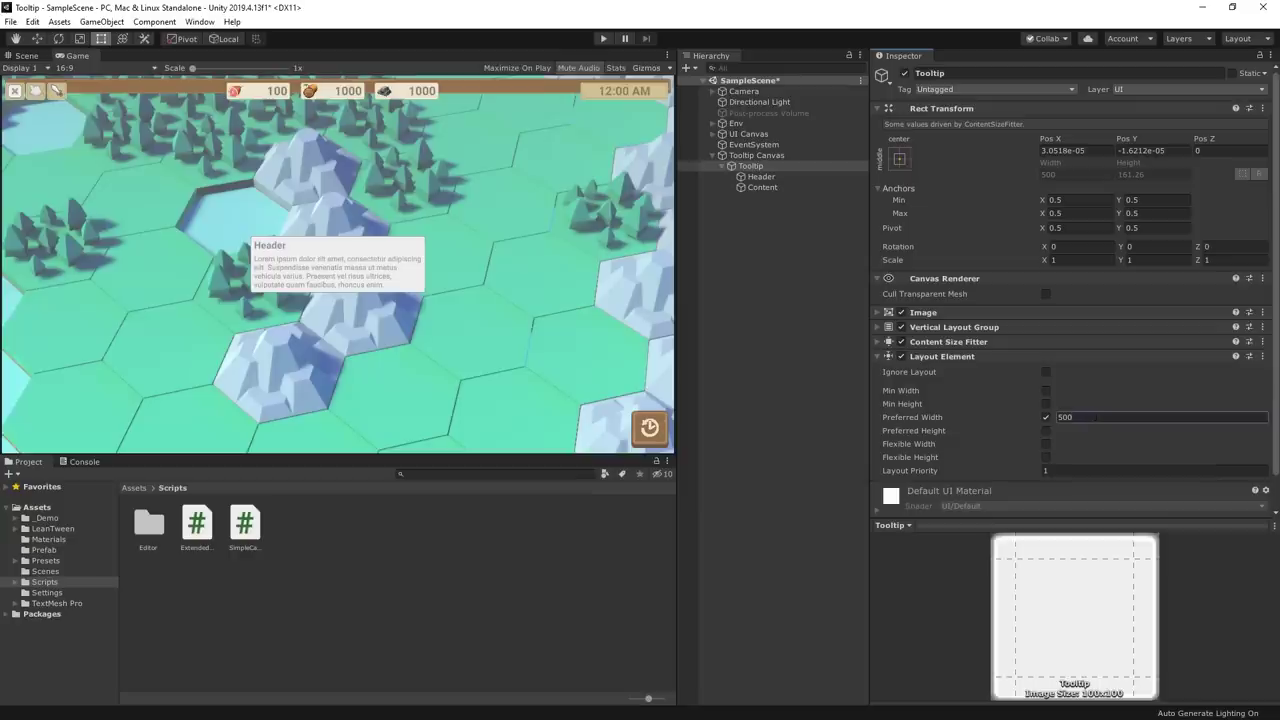
Shorten the Content object's text to "Lorem ipsum dolor sit amet"
left_click(762, 187)
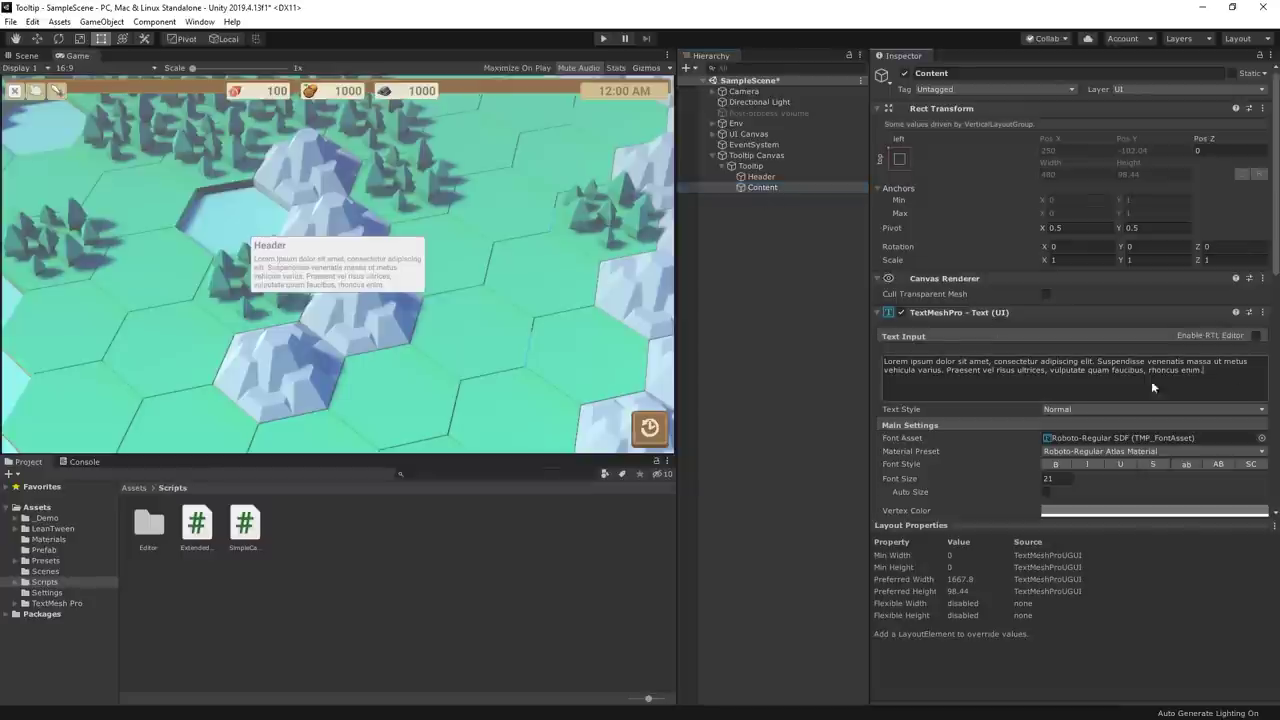
left_click_drag(1152, 387, 912, 362)
key("BackSpace")
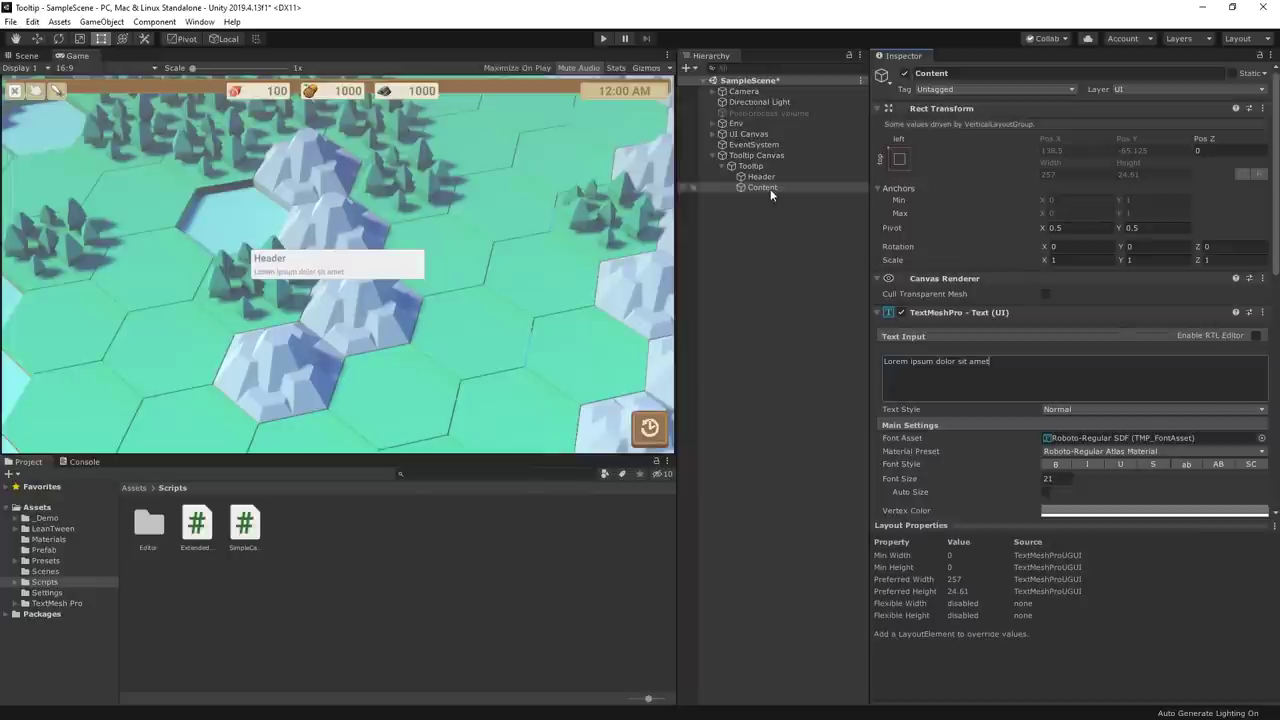
Toggle the Tooltip object's Layout Element off and on repeatedly to compare how the panel sizes around short text
left_click(750, 166)
left_click(902, 356)
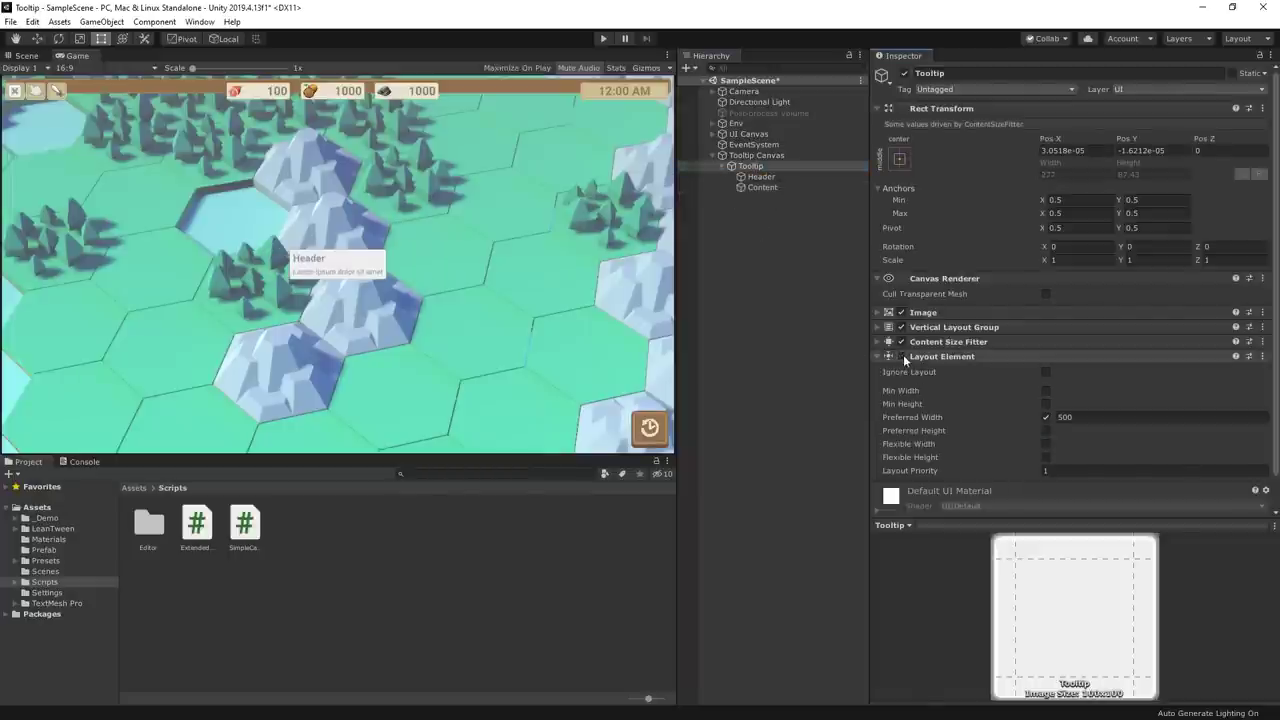
left_click(903, 354)
left_click(903, 354)
left_click(903, 354)
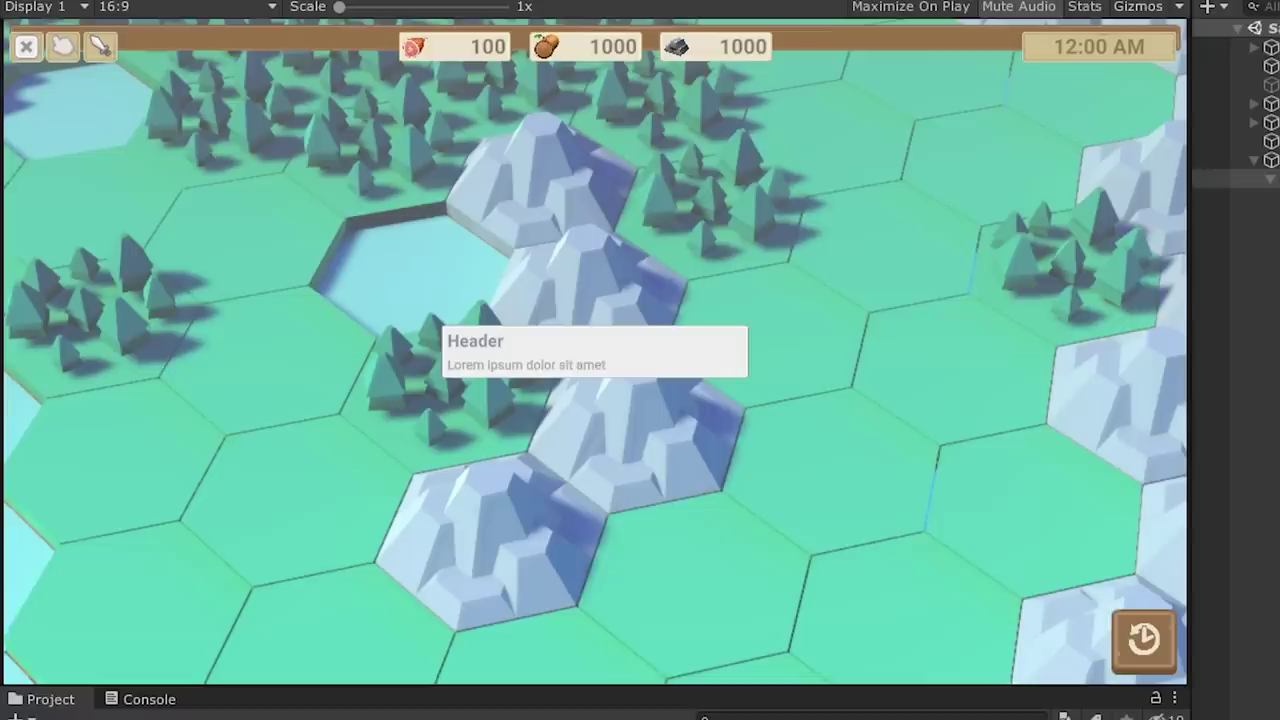
Create a C# script named Tooltip in the Scripts folder
mouse_move(420, 188)
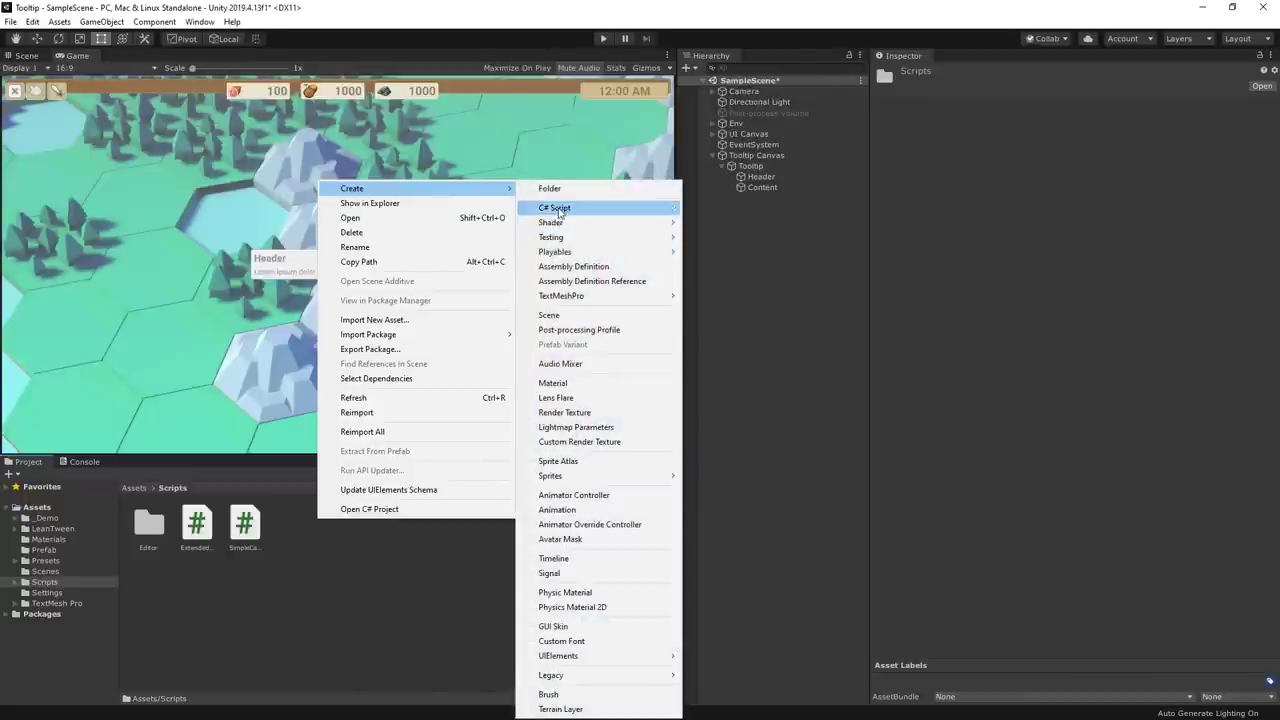
left_click(562, 211)
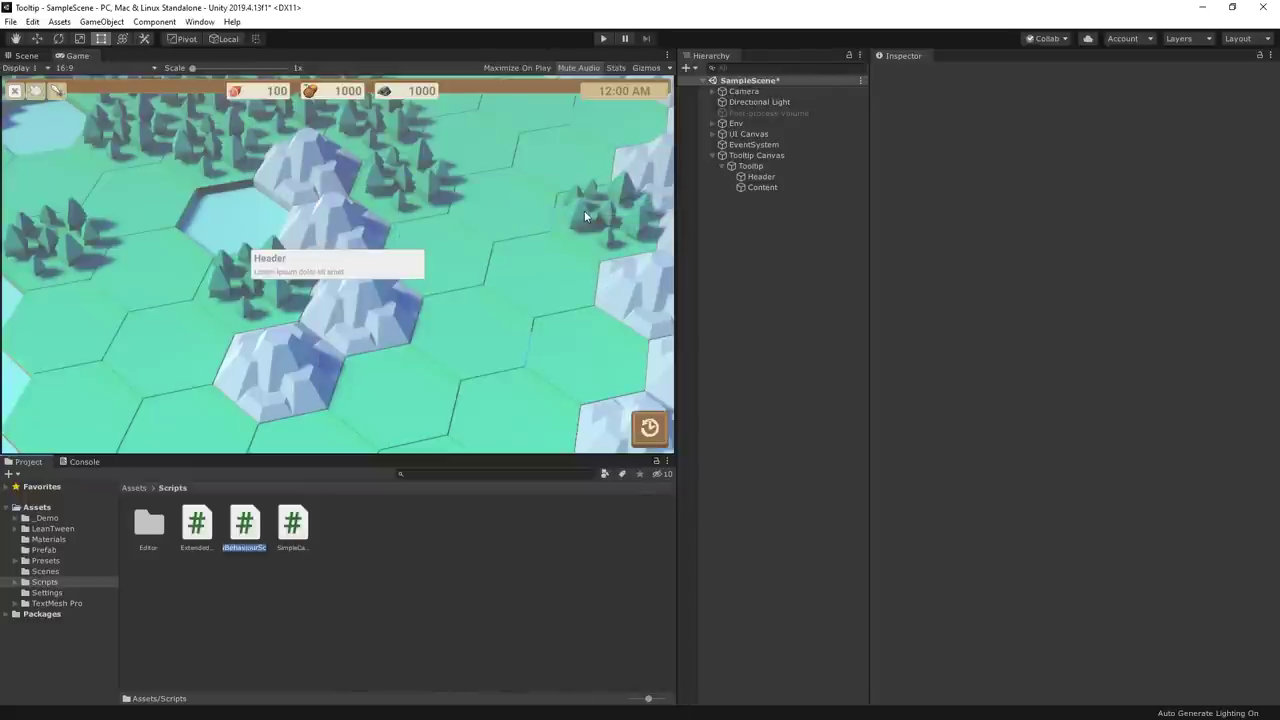
type("Tooltip")
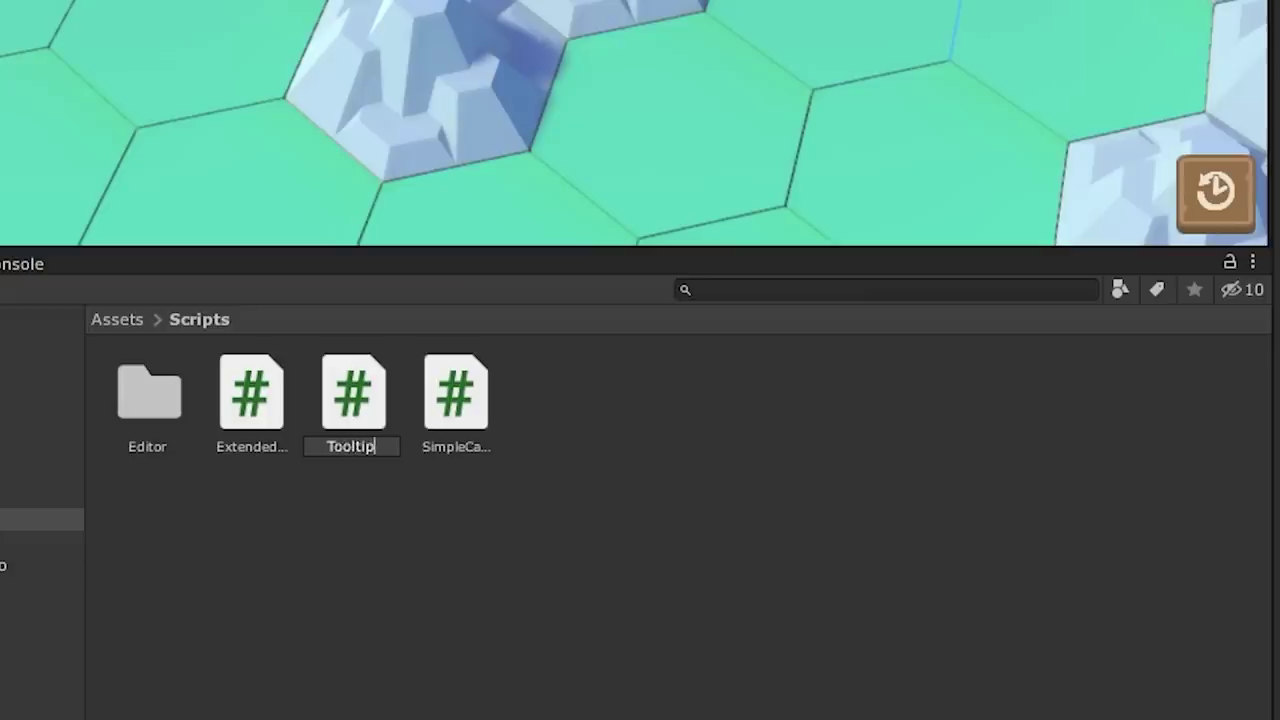
key("Return")
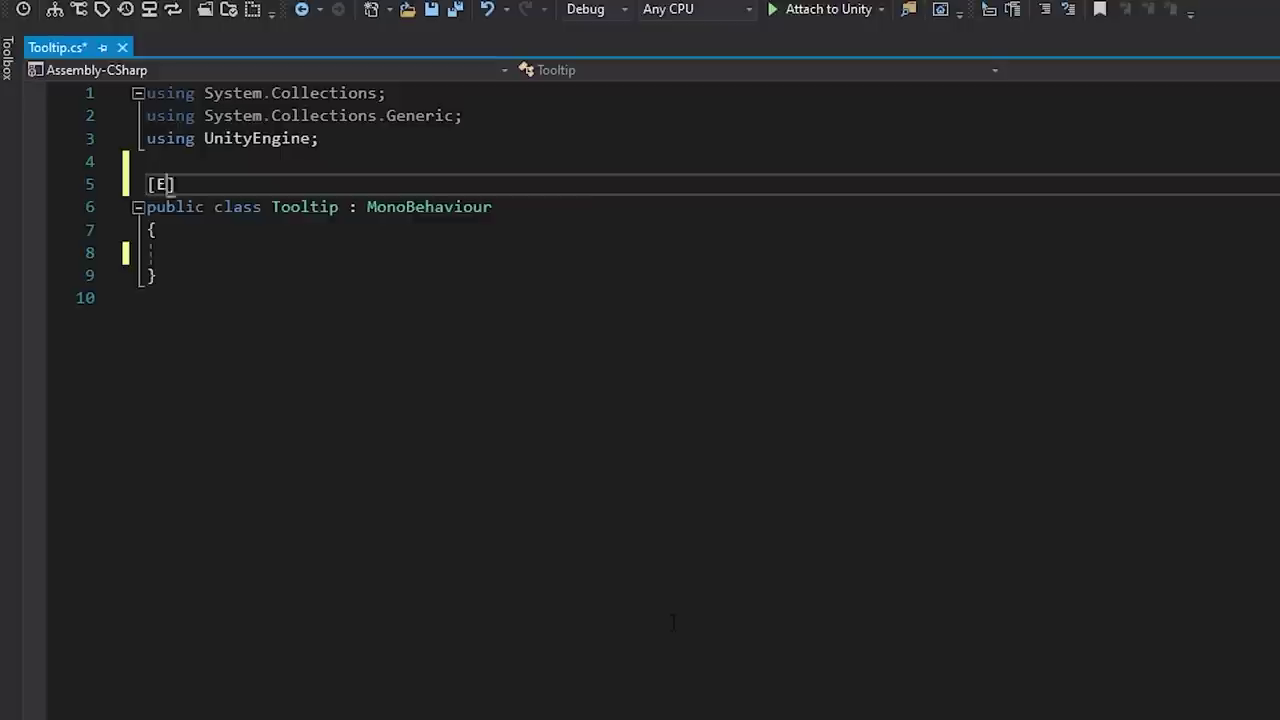
Add the [ExecuteInEditMode()] attribute above the Tooltip class and make room for fields in the class body
type("xecuteInEditMode)(")
key("Down")
key("Down")
key("Down")
key("Return")
key("Return")
key("Return")
key("Up")
key("Up")
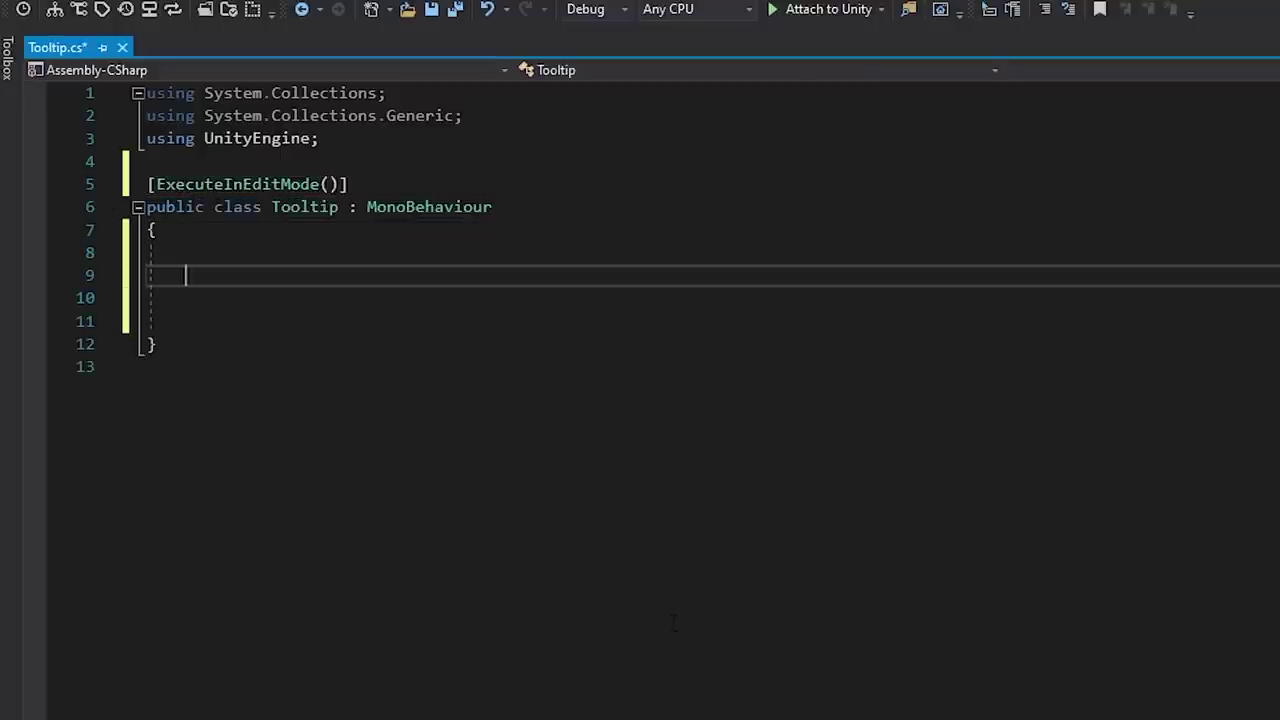
Declare public TextMeshProUGUI fields headerField and contentField in the Tooltip class, separated by a blank line
type("public TextMeshProUGUI headerField;")
key("Return")
type("public")
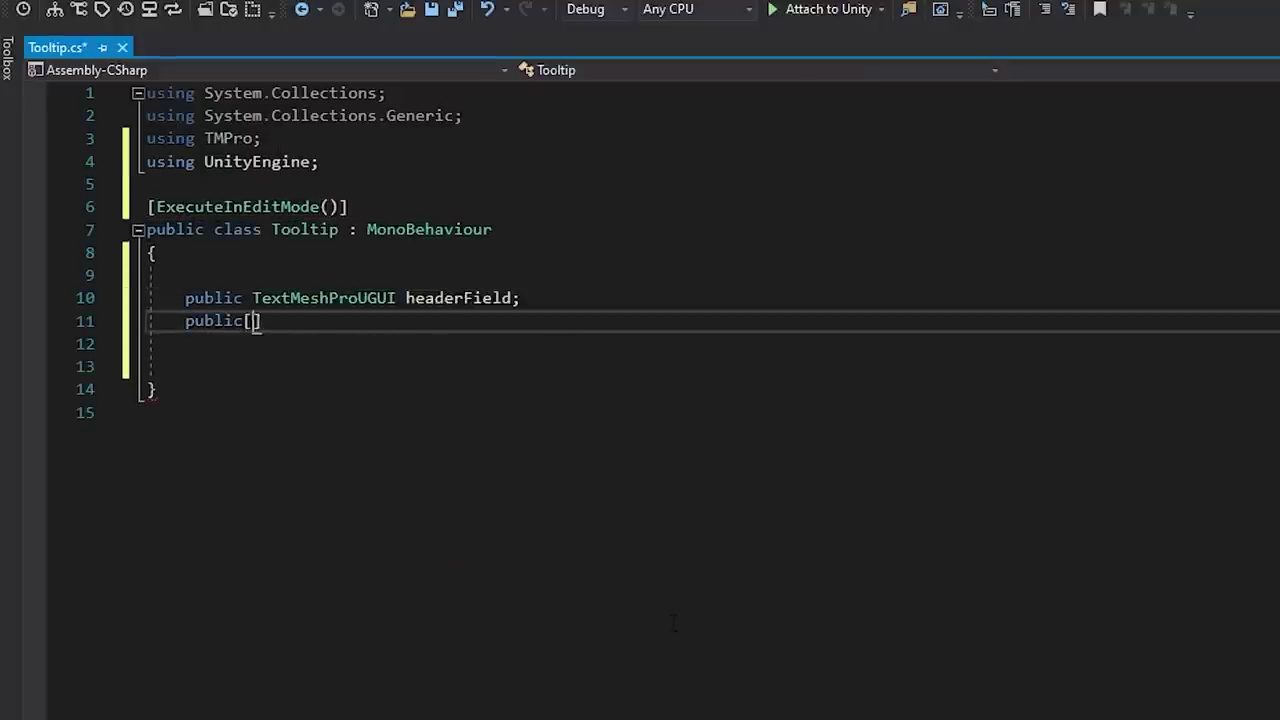
type(" TextMes")
key("Down")
type("contentField;")
key("Home")
key("Return")
key("End")
Declare a public LayoutElement field layoutElement and a public int characterWrapLimit below contentField
key("Return")
key("Return")
type("p")
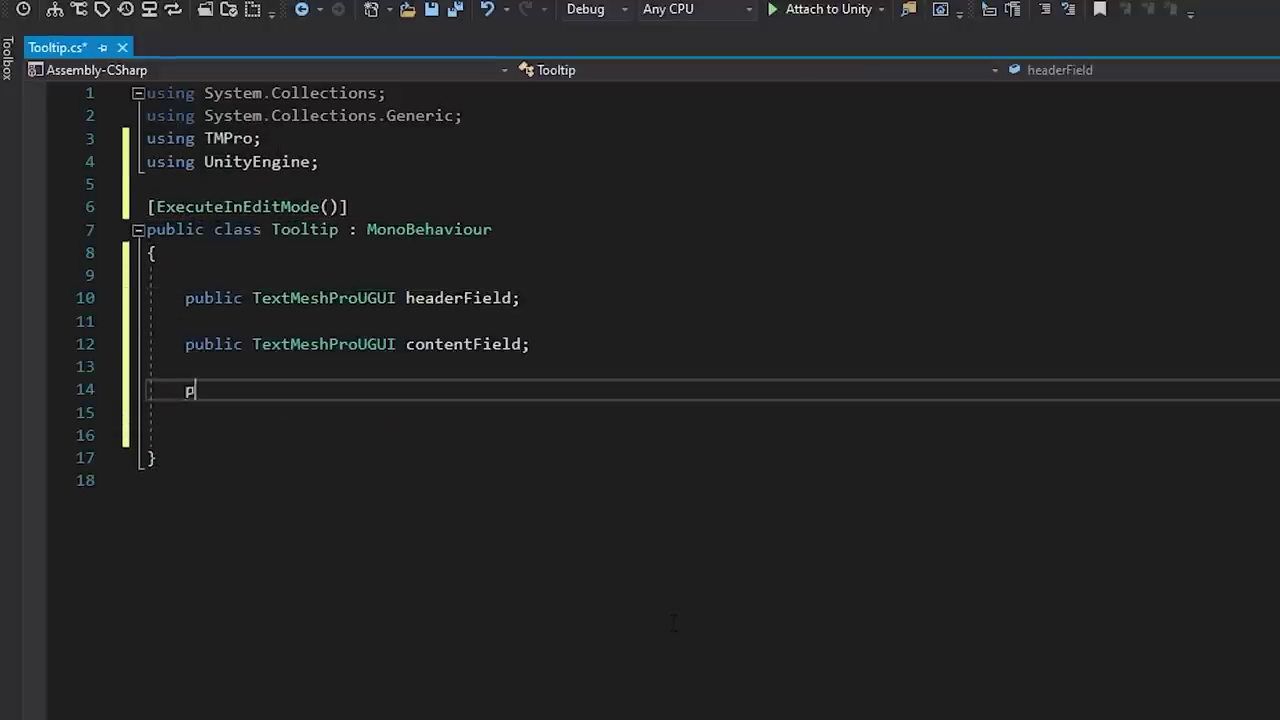
type("ublic LayoutElement layoutElement;")
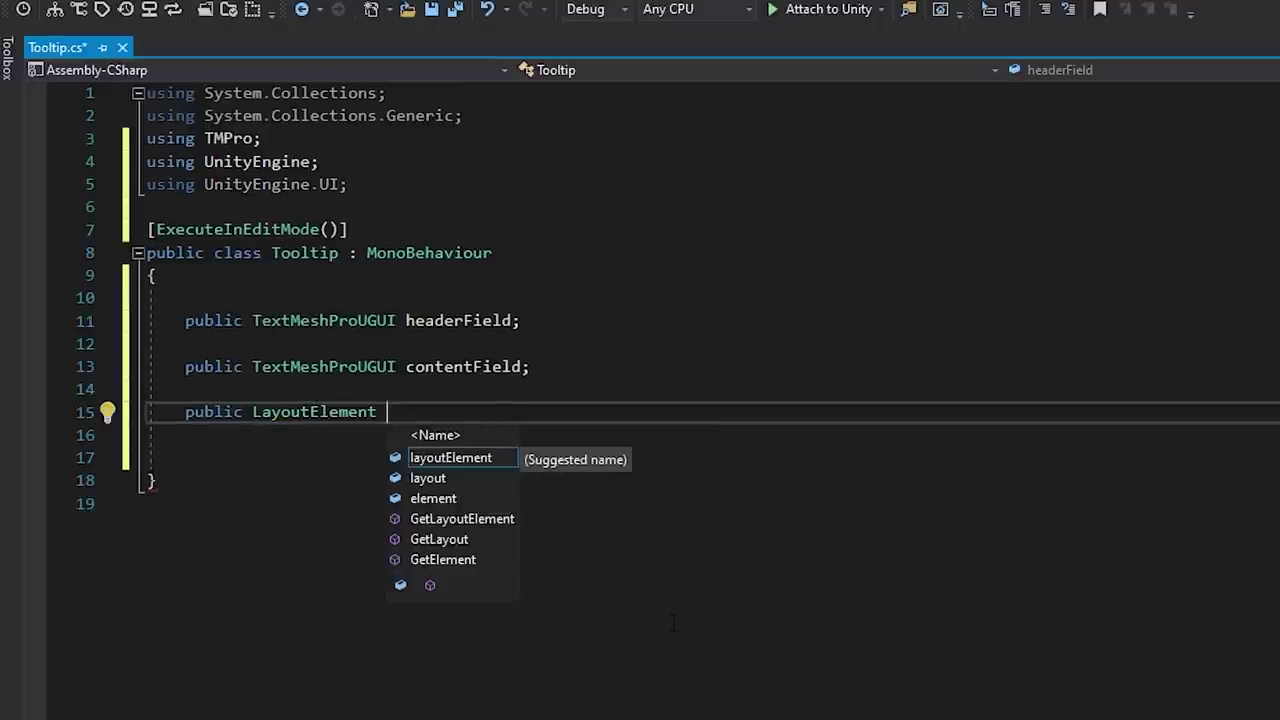
key("Return")
key("Return")
type("public int characterWrapLimit;")
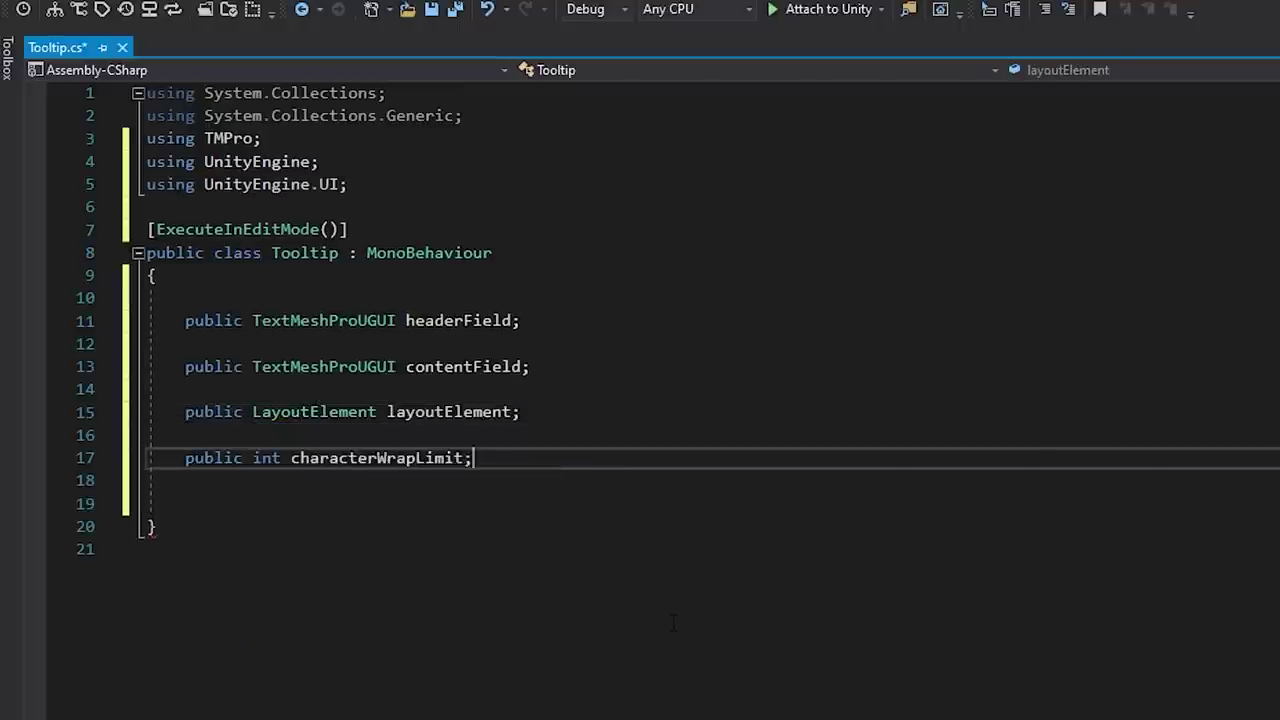
In the Update method, set layoutElement.enabled to true when headerLength or contentLength exceeds characterWrapLimit, otherwise false
key("Return")
key("Return")
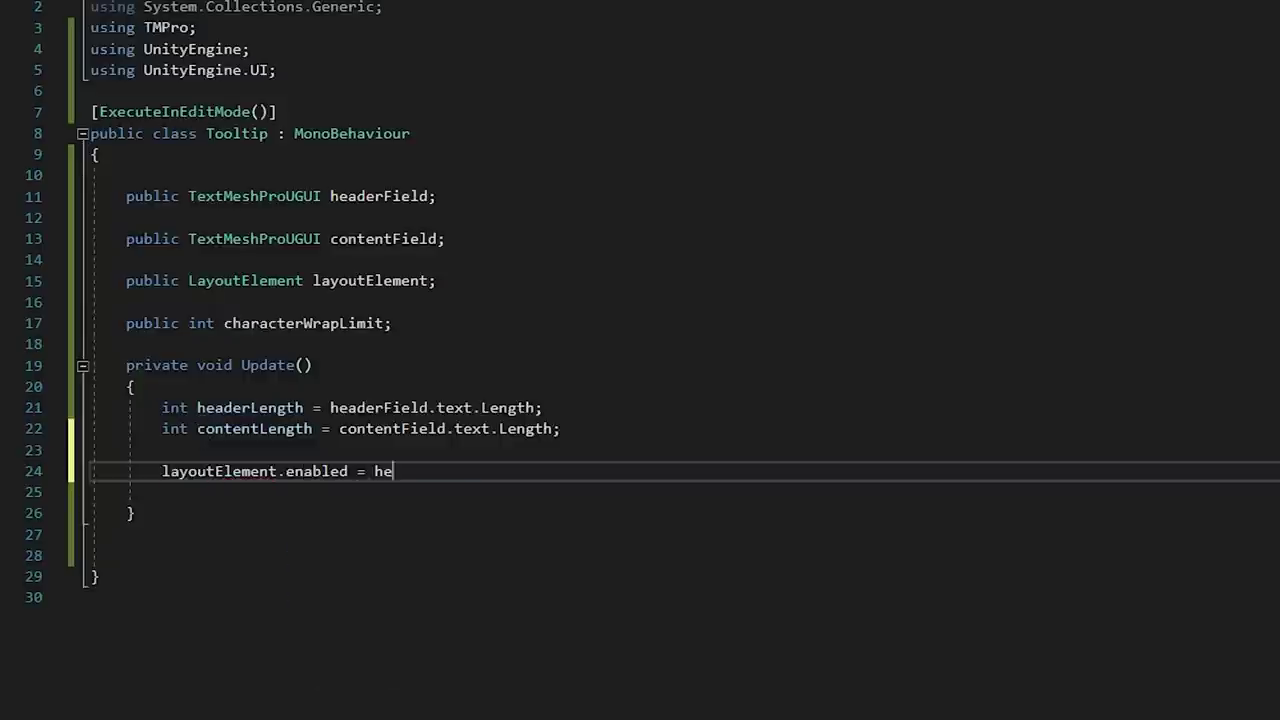
type("aderLength > characterWrapLimit || contentLength > characterWrapLimit) ? true : false;")
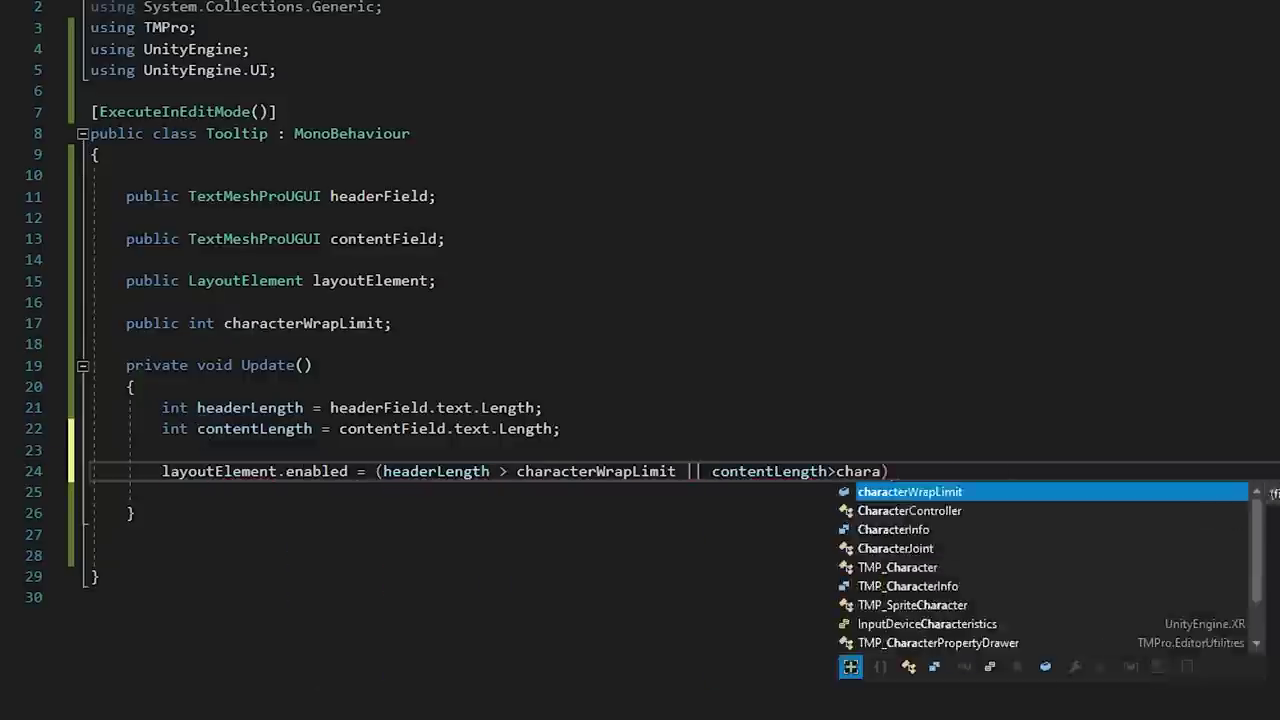
In Unity, assign Content and Tooltip to the Tooltip script's Content Field and Layout Element, and set Character Wrap Limit to 80
left_click(492, 717)
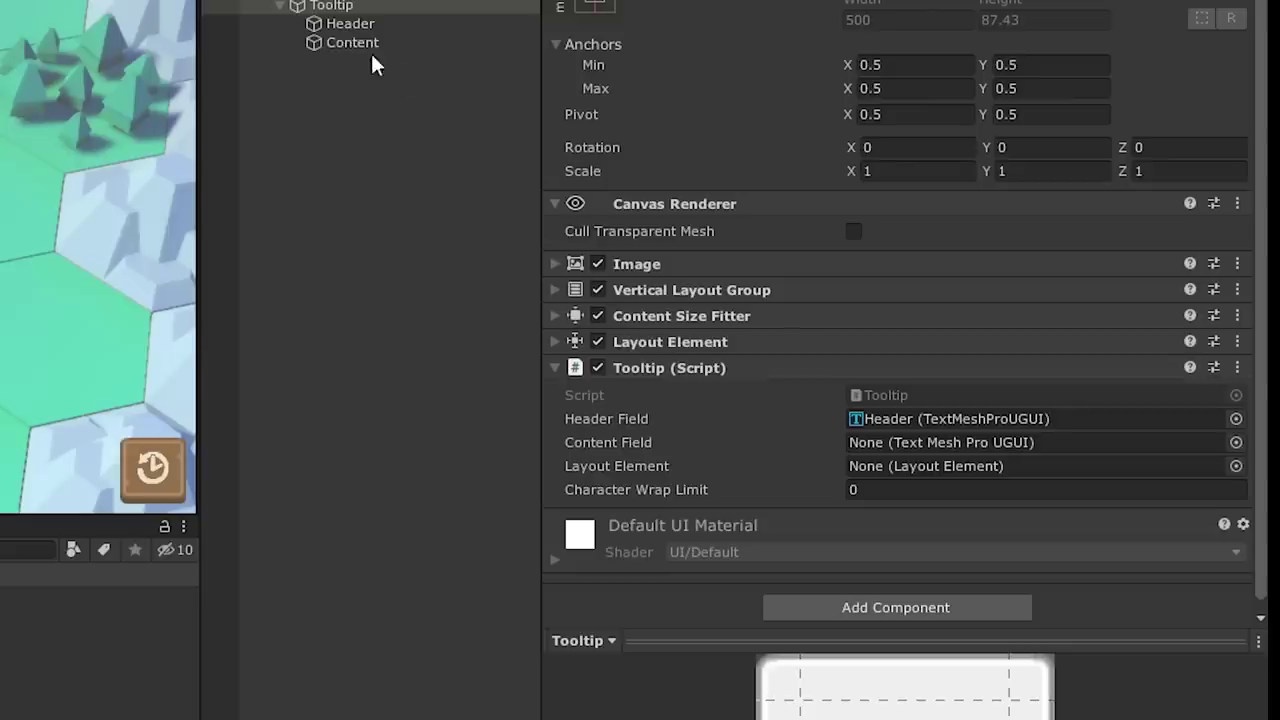
left_click_drag(352, 43, 950, 442)
left_click_drag(330, 6, 920, 466)
left_click(903, 489)
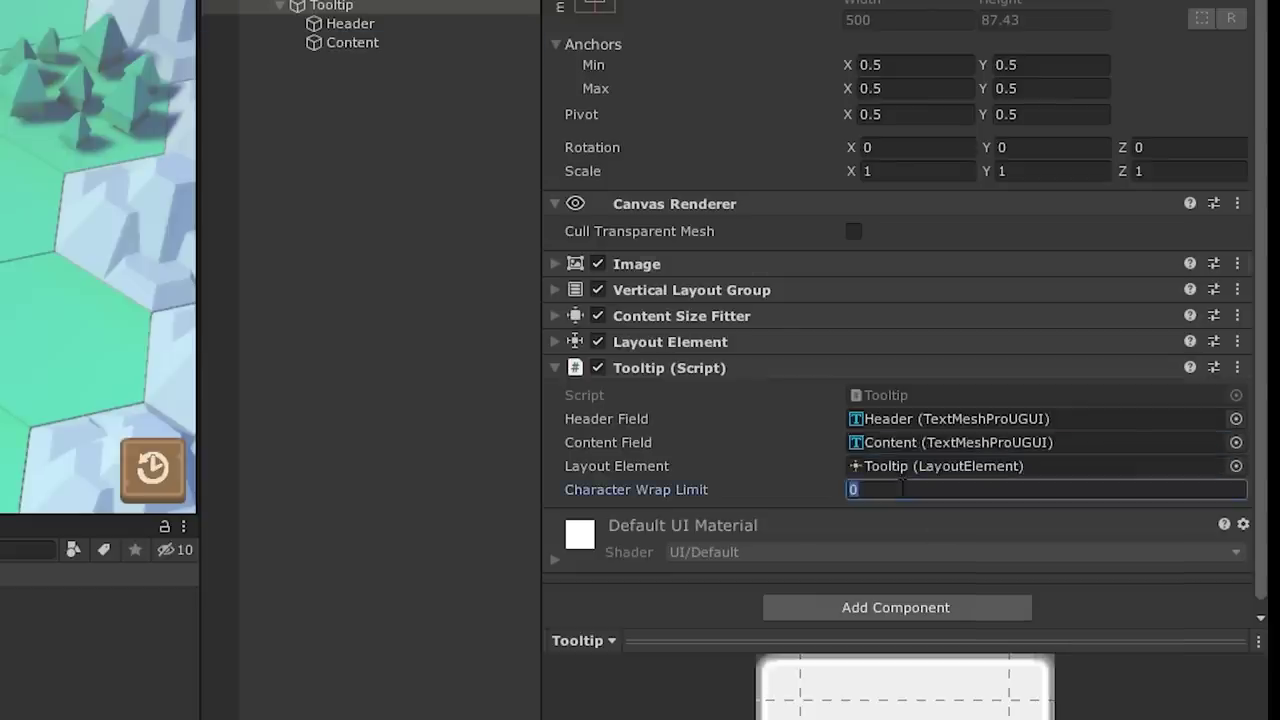
type("80")
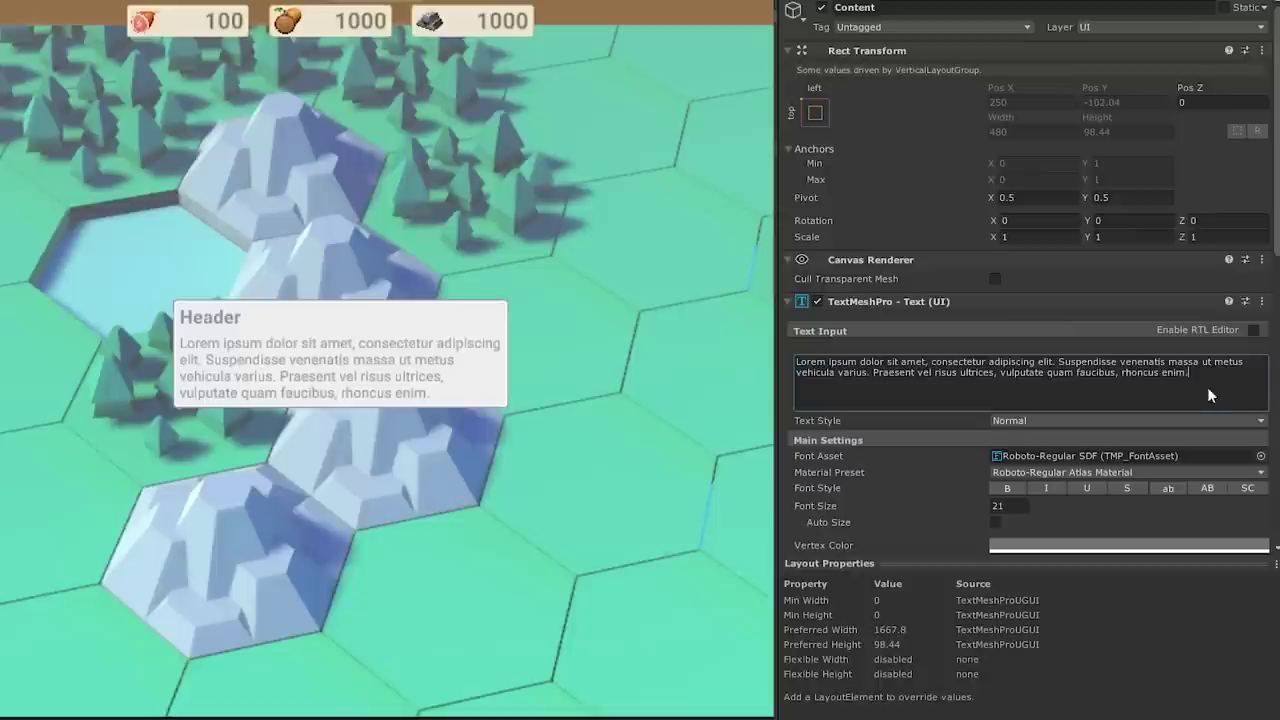
Test the panel's resizing by copying the Content text, deleting it gradually until empty, and pasting the full paragraph back
left_click(908, 366)
key("ctrl+c")
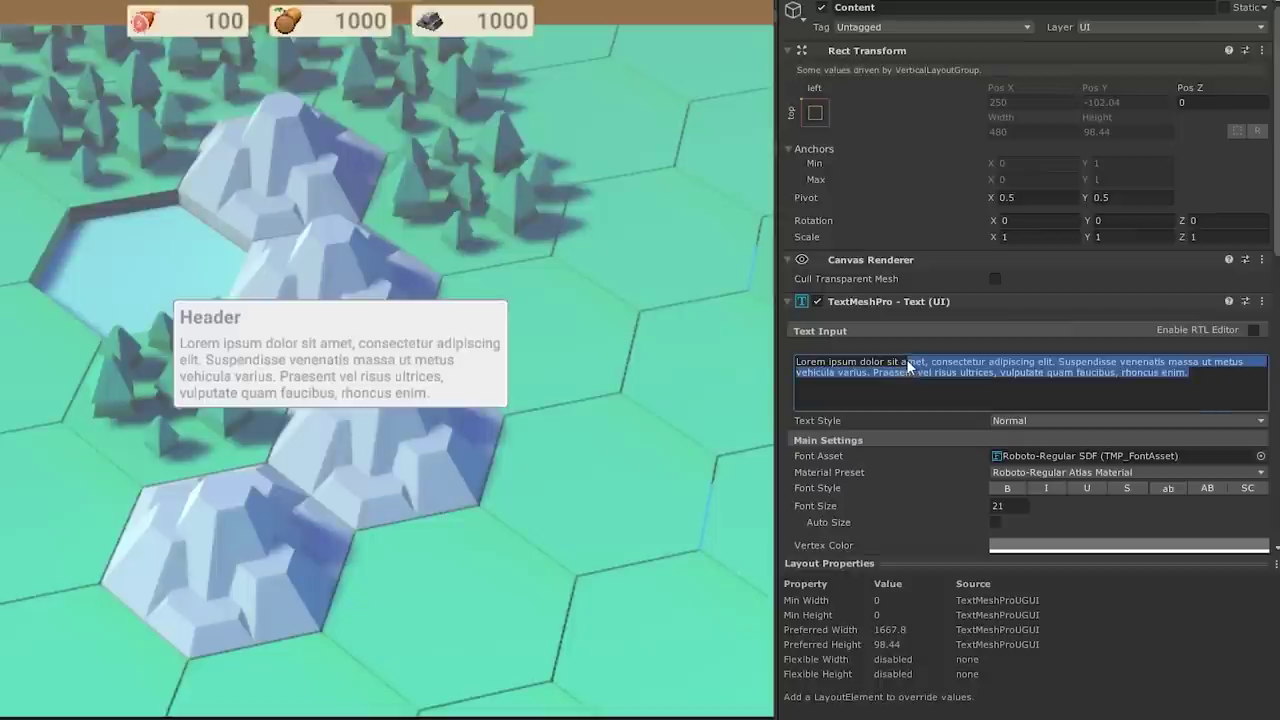
key("BackSpace")
key("BackSpace")
key("BackSpace")
key("BackSpace")
key("BackSpace")
key("BackSpace")
key("BackSpace")
key("BackSpace")
key("BackSpace")
key("BackSpace")
key("BackSpace")
key("BackSpace")
key("BackSpace")
key("BackSpace")
key("BackSpace")
key("BackSpace")
key("BackSpace")
key("BackSpace")
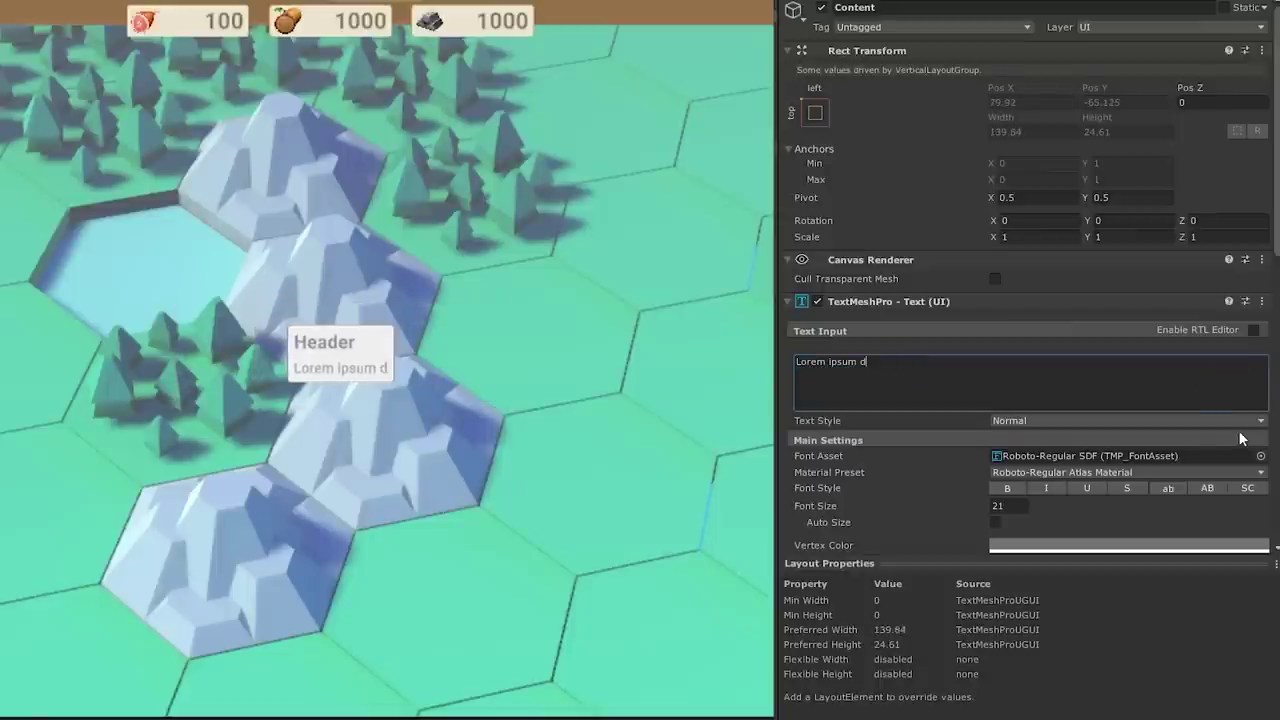
key("BackSpace")
key("BackSpace")
key("BackSpace")
key("BackSpace")
key("BackSpace")
key("BackSpace")
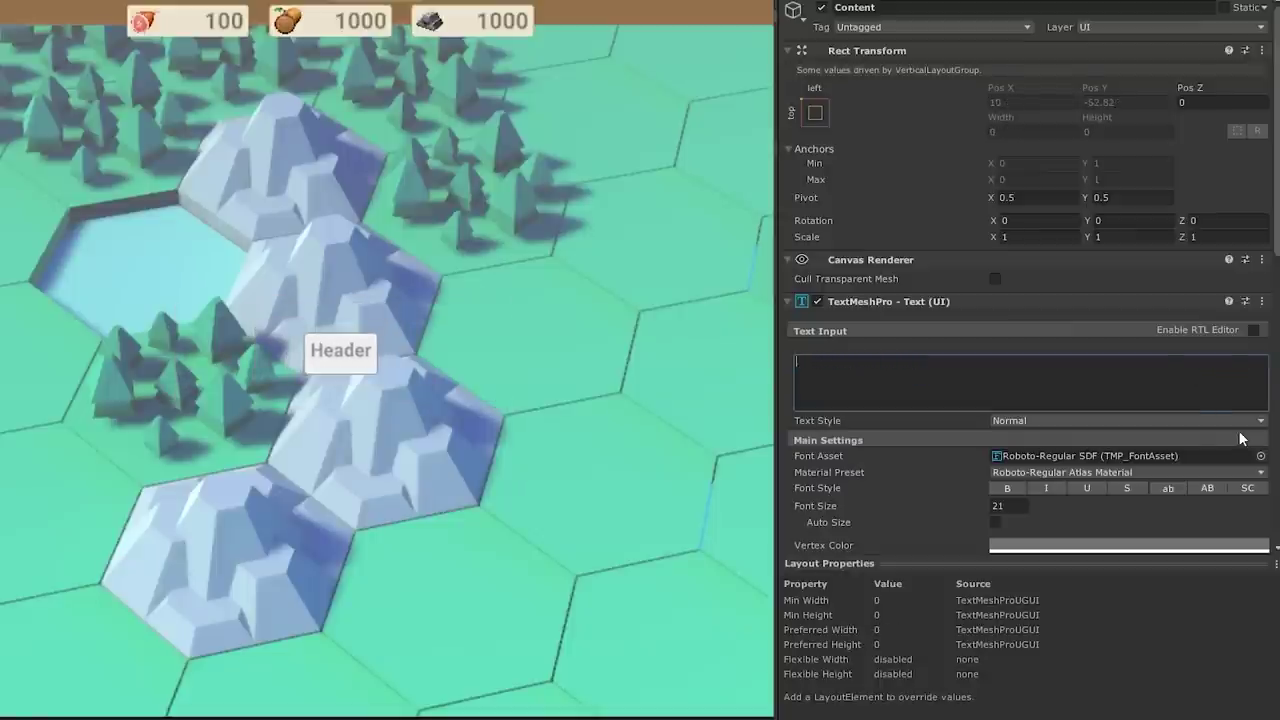
key("ctrl+v")
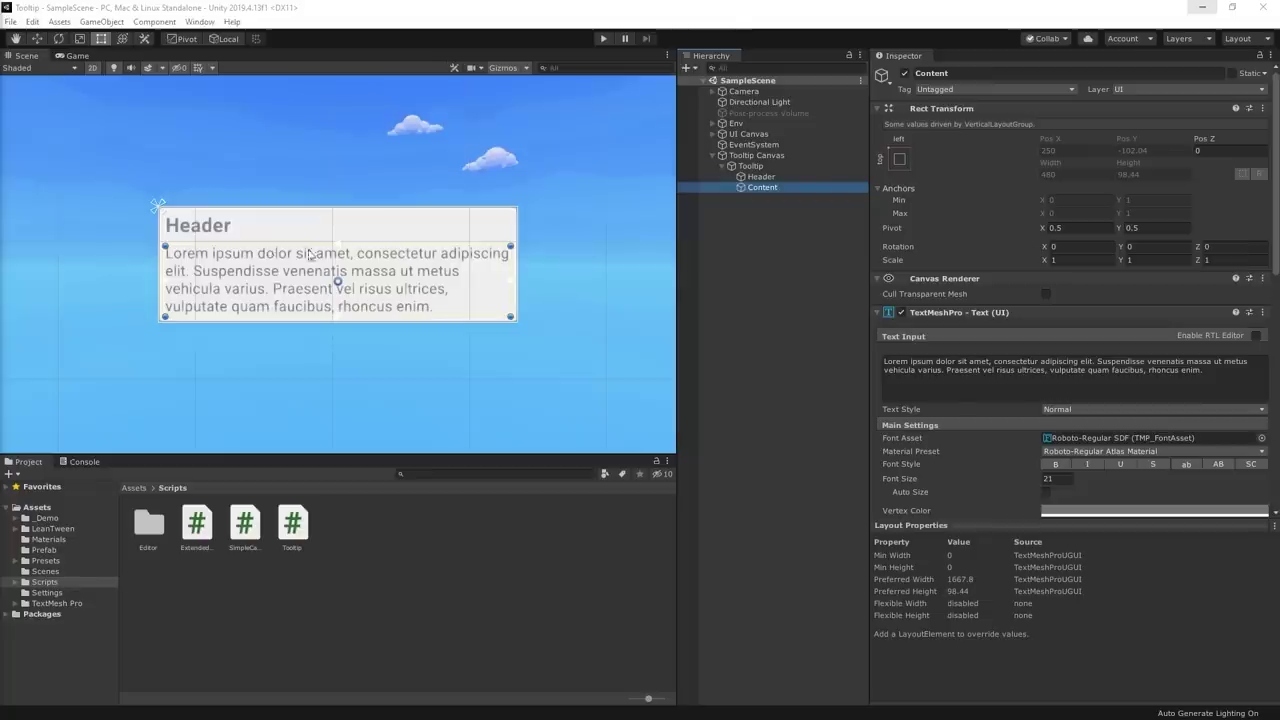
Deselect the Content object and display the Game view instead of the Scene view
left_click(776, 263)
scroll(404, 240, "down", 6)
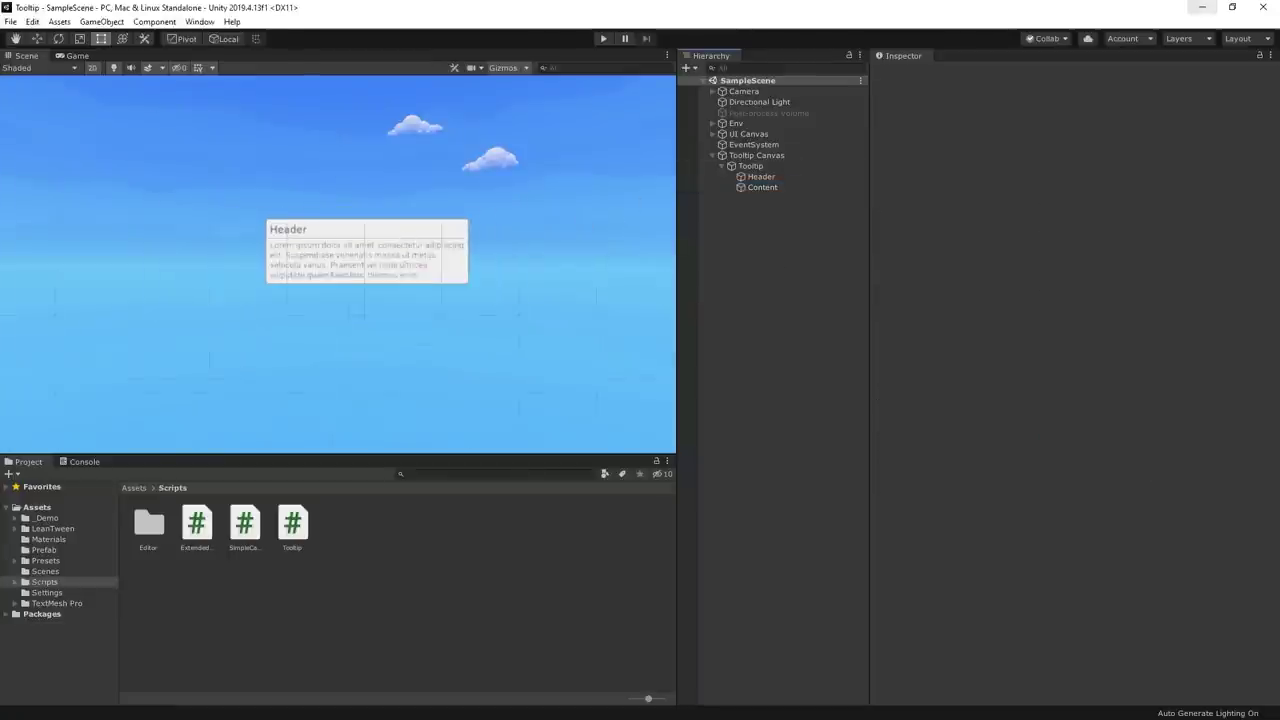
left_click(74, 55)
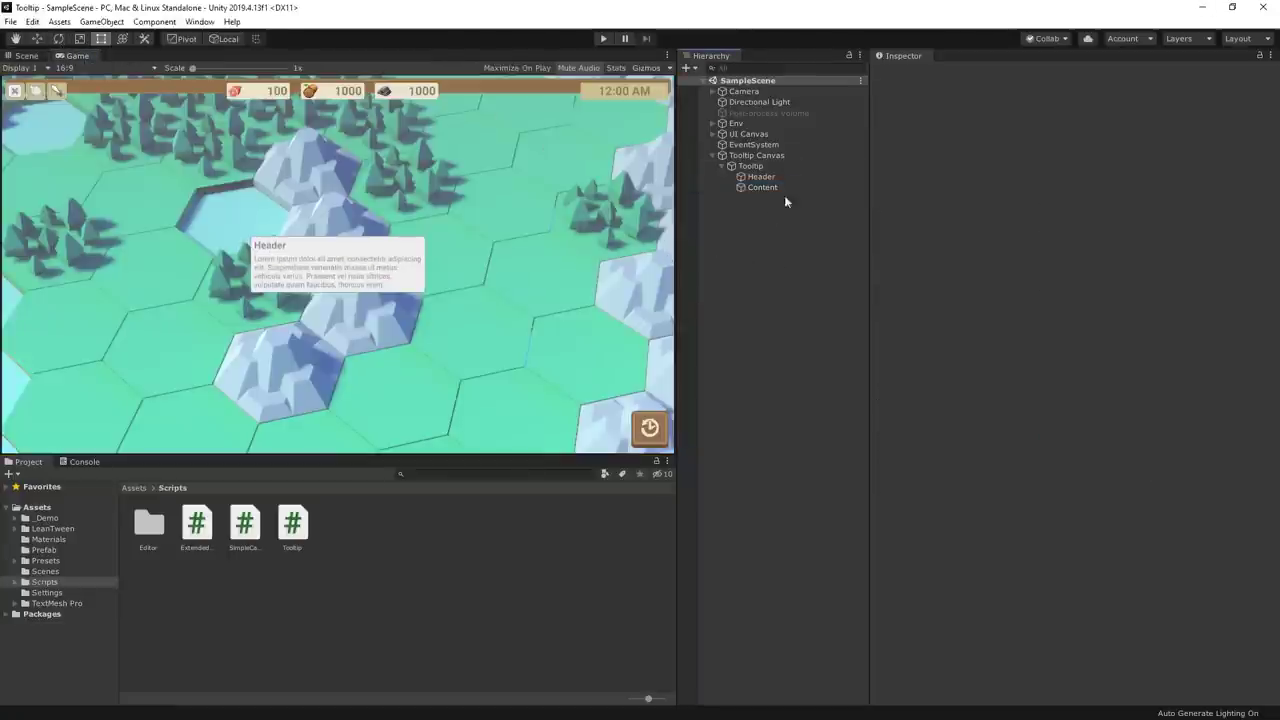
Create a C# script named TooltipSystem in the Scripts folder
right_click(363, 536)
mouse_move(460, 210)
left_click(598, 210)
type("TooltipS")
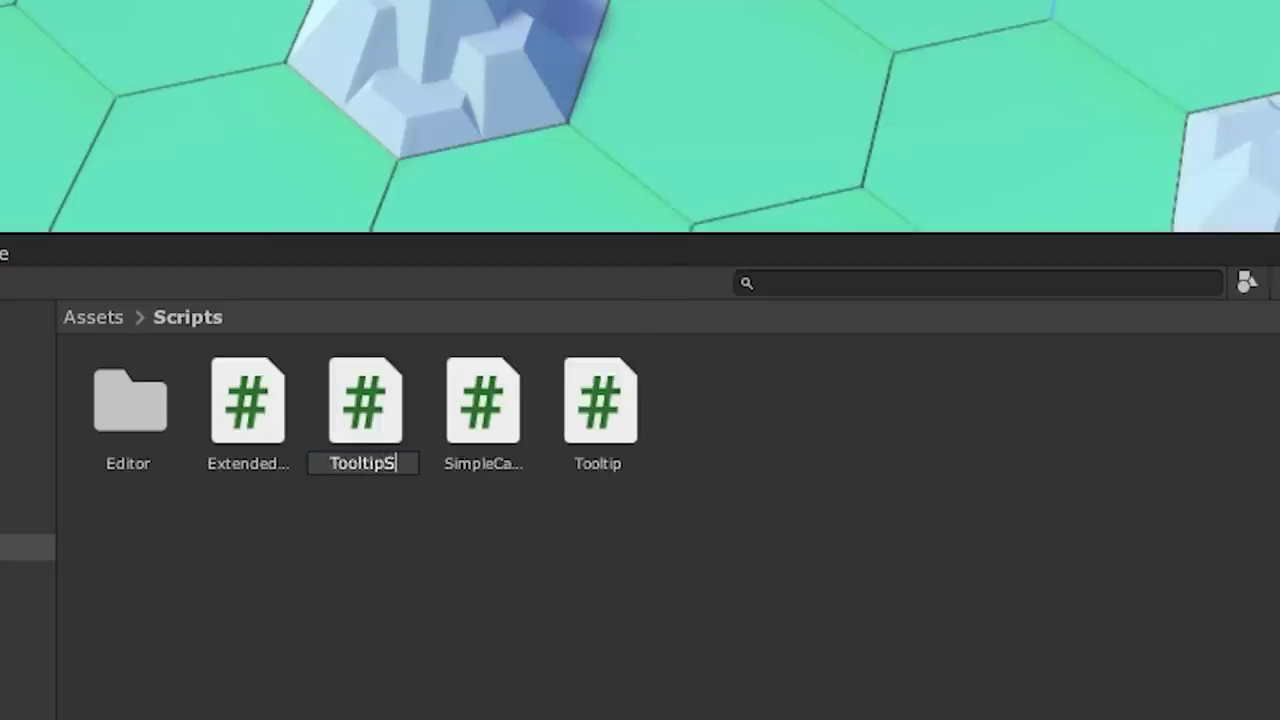
type("ystem")
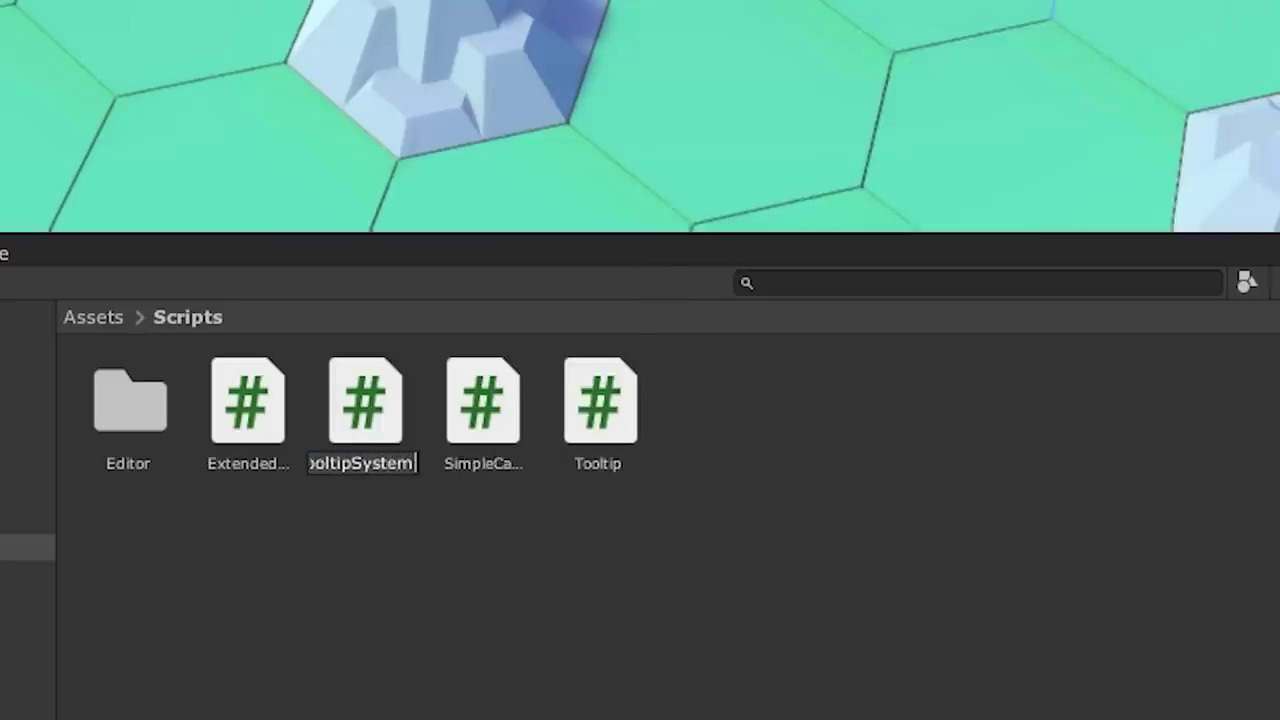
key("Return")
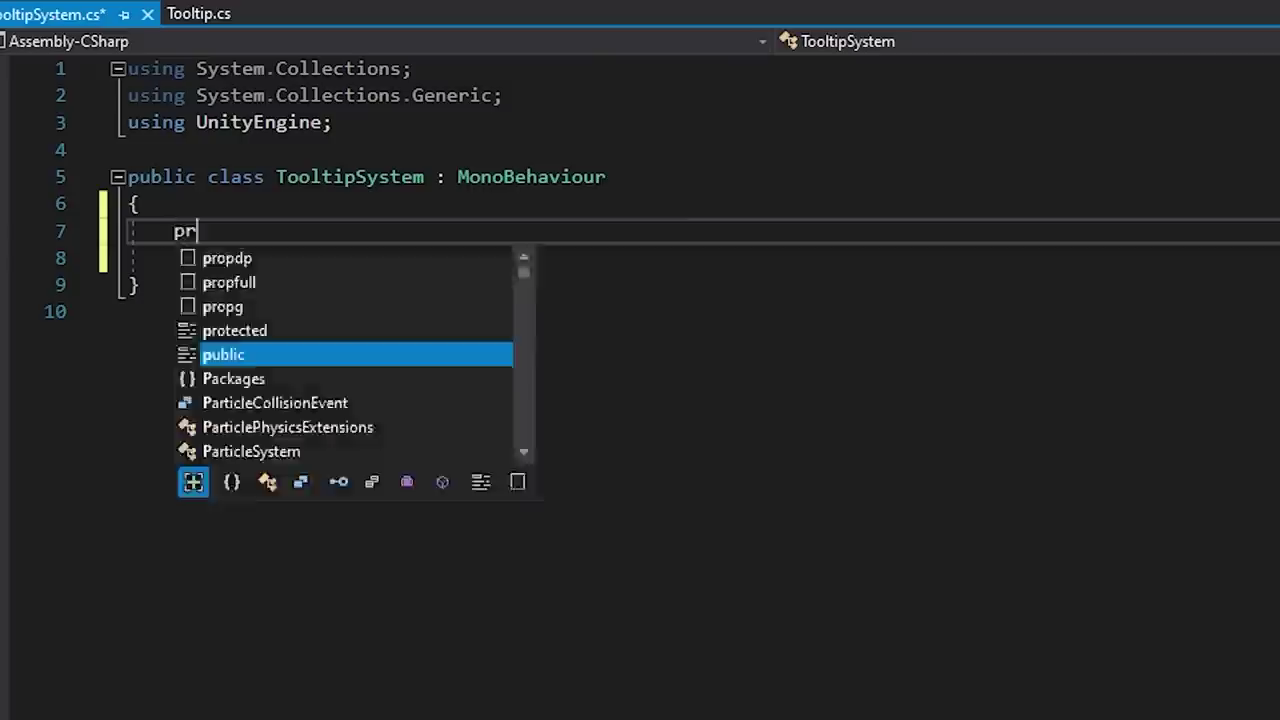
Declare a private static TooltipSystem field current and add a public Awake method that assigns this to it
type("ivate static TooltipSystem current;")
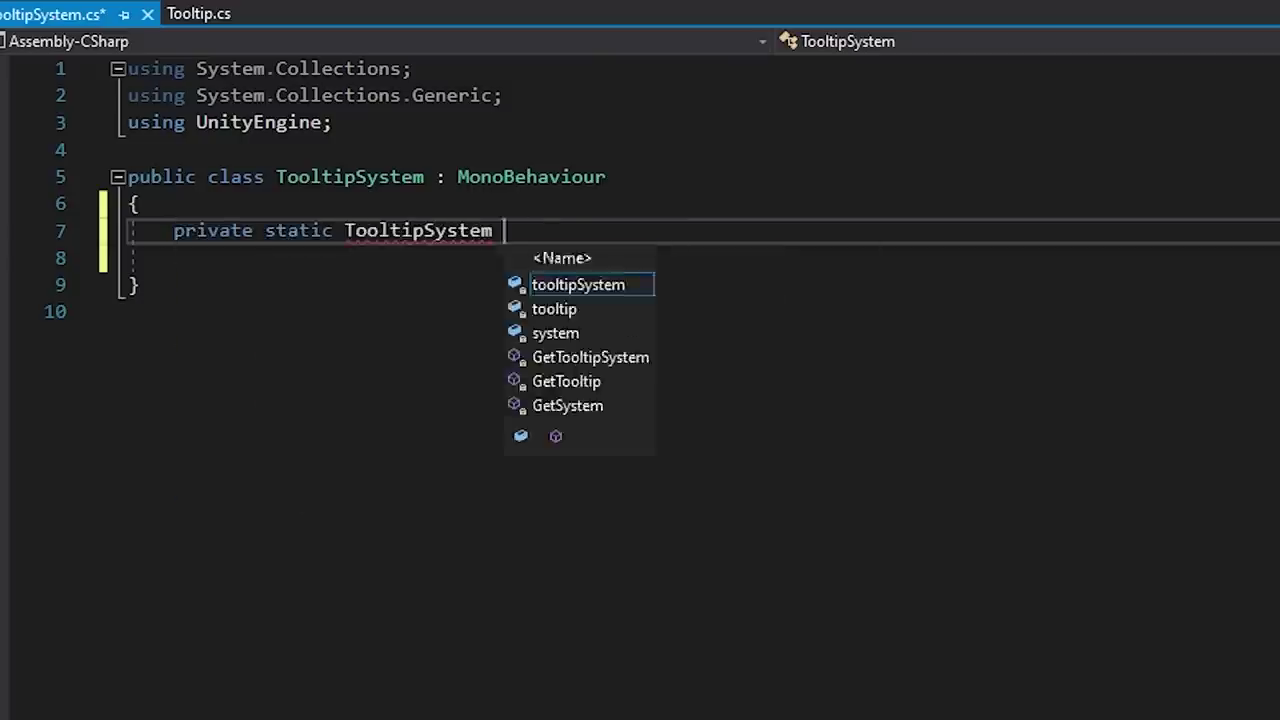
key("Return")
key("Return")
type("public awa")
key("Tab")
type("current = this;")
key("Return")
key("Return")
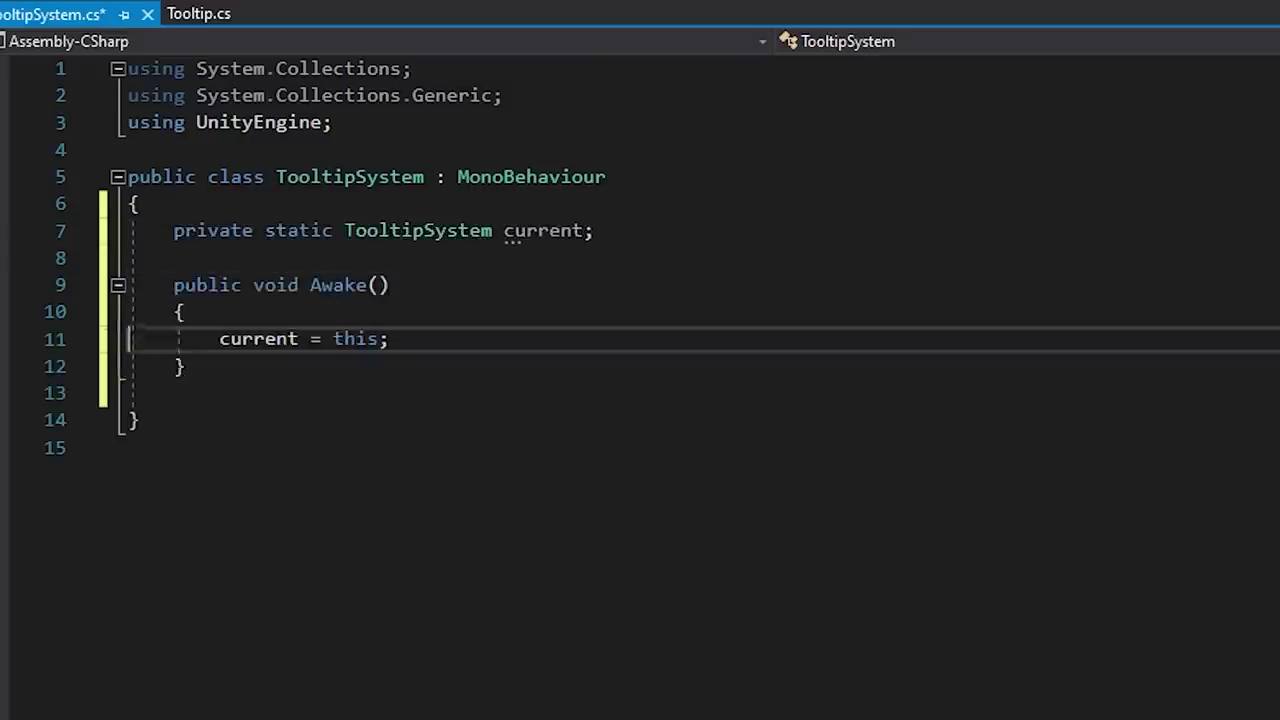
Add empty public static void methods Show() and Hide() below Awake
key("Return")
type("public static")
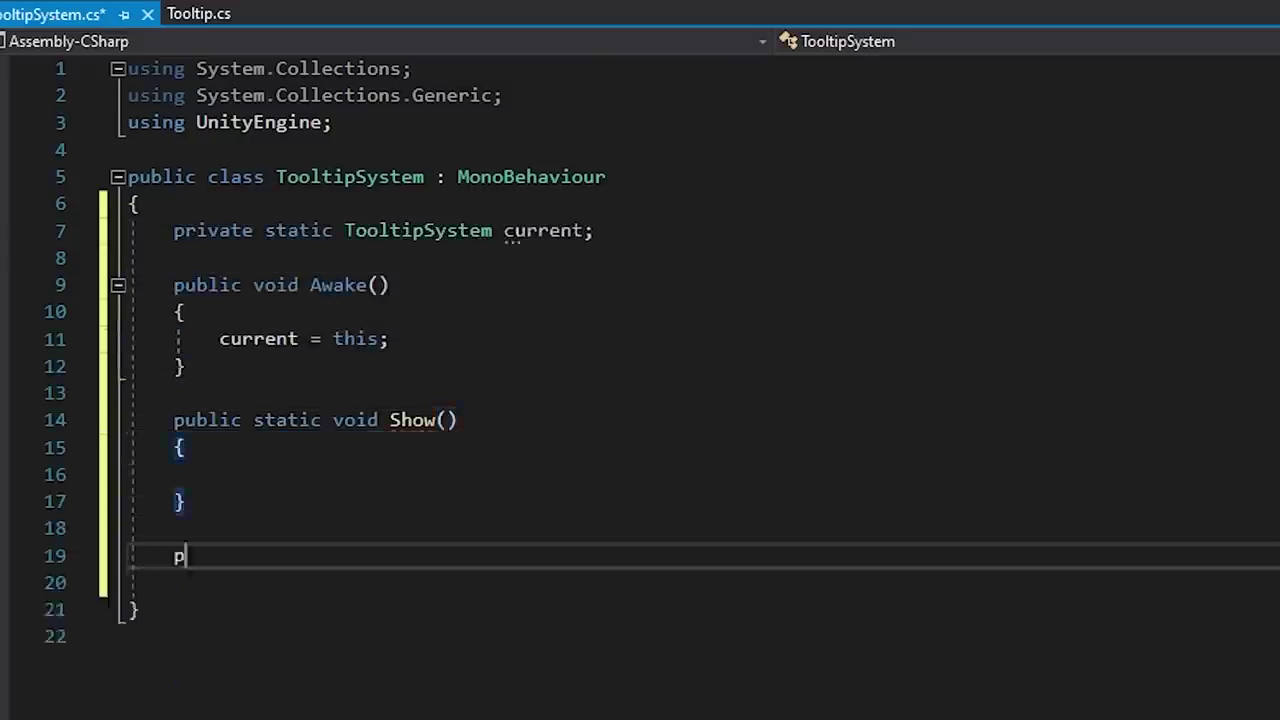
type("ublic static void hide()")
key("BackSpace")
key("BackSpace")
key("BackSpace")
key("BackSpace")
key("BackSpace")
key("BackSpace")
type("Hide()")
key("Return")
type("{")
key("Return")
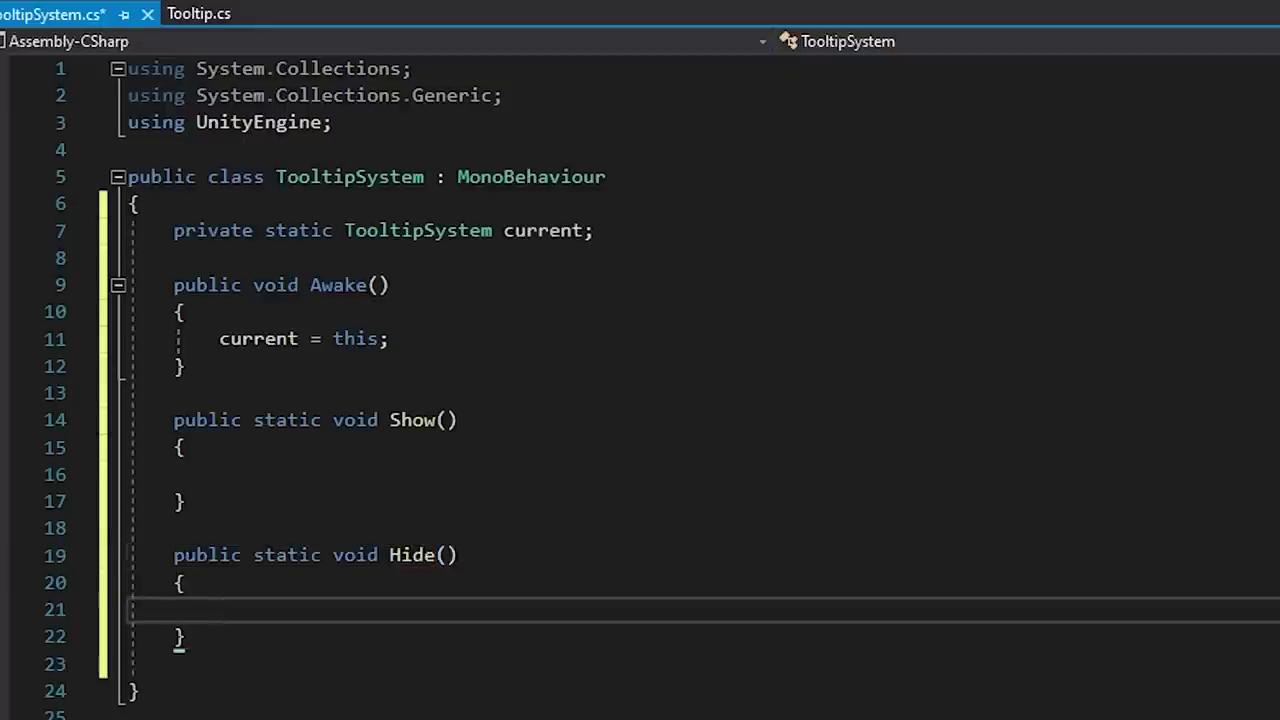
Declare a public Tooltip field named tooltip below current and save the TooltipSystem script
left_click(742, 258)
key("Return")
key("Return")
key("Up")
type("public Tooltip tooltip;")
key("ctrl+s")
Make the Show method call current.tooltip.gameObject.SetActive(true)
left_click(896, 528)
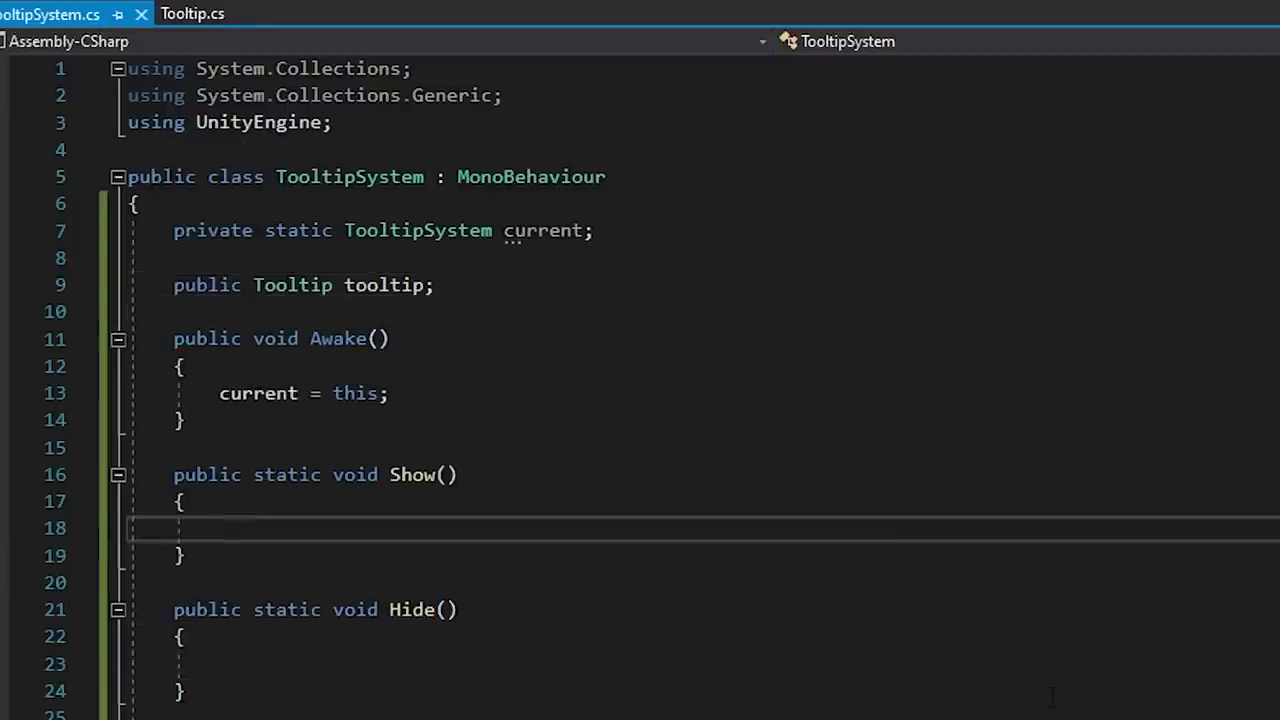
type("current.tooltip.ga")
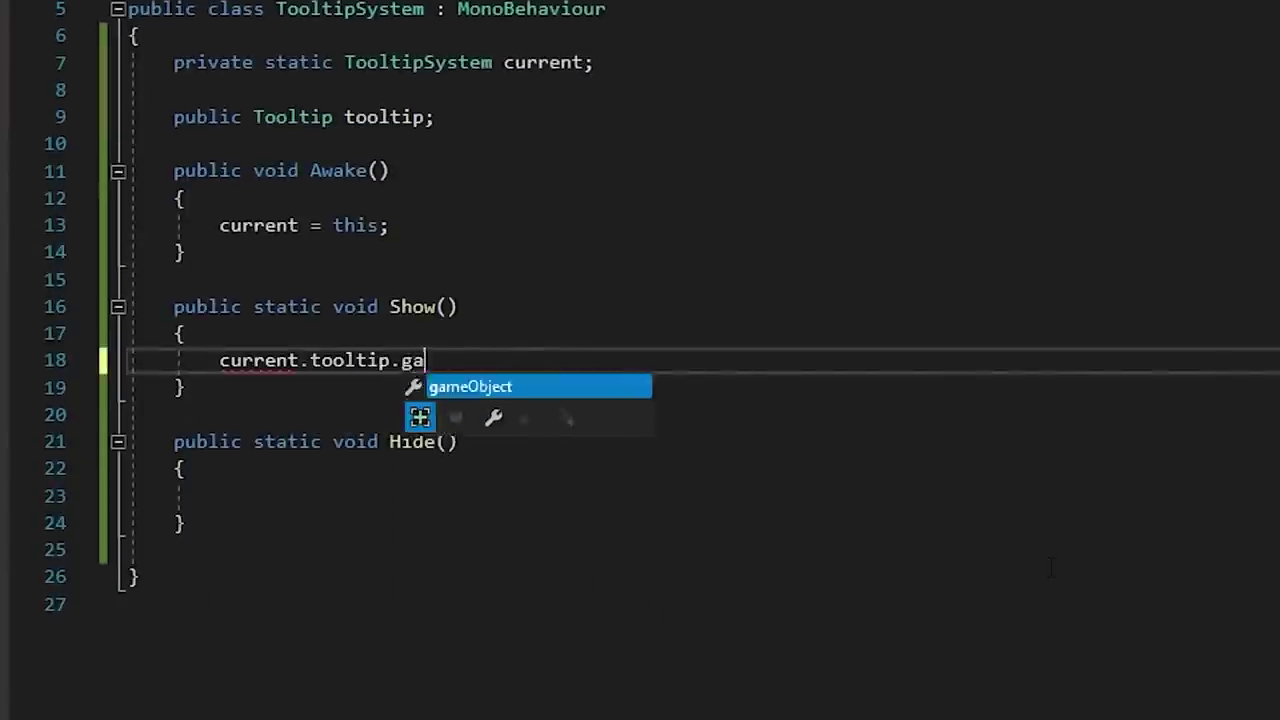
type("meObject.SetActive(true);")
Duplicate the SetActive line into the Hide method with its argument set to false, and save the script
key("ctrl+d")
key("alt+Down")
key("alt+Down")
key("alt+Down")
key("alt+Down")
key("BackSpace")
key("BackSpace")
key("BackSpace")
key("BackSpace")
key("BackSpace")
type("false);s")
key("BackSpace")
key("BackSpace")
key("ctrl+s")
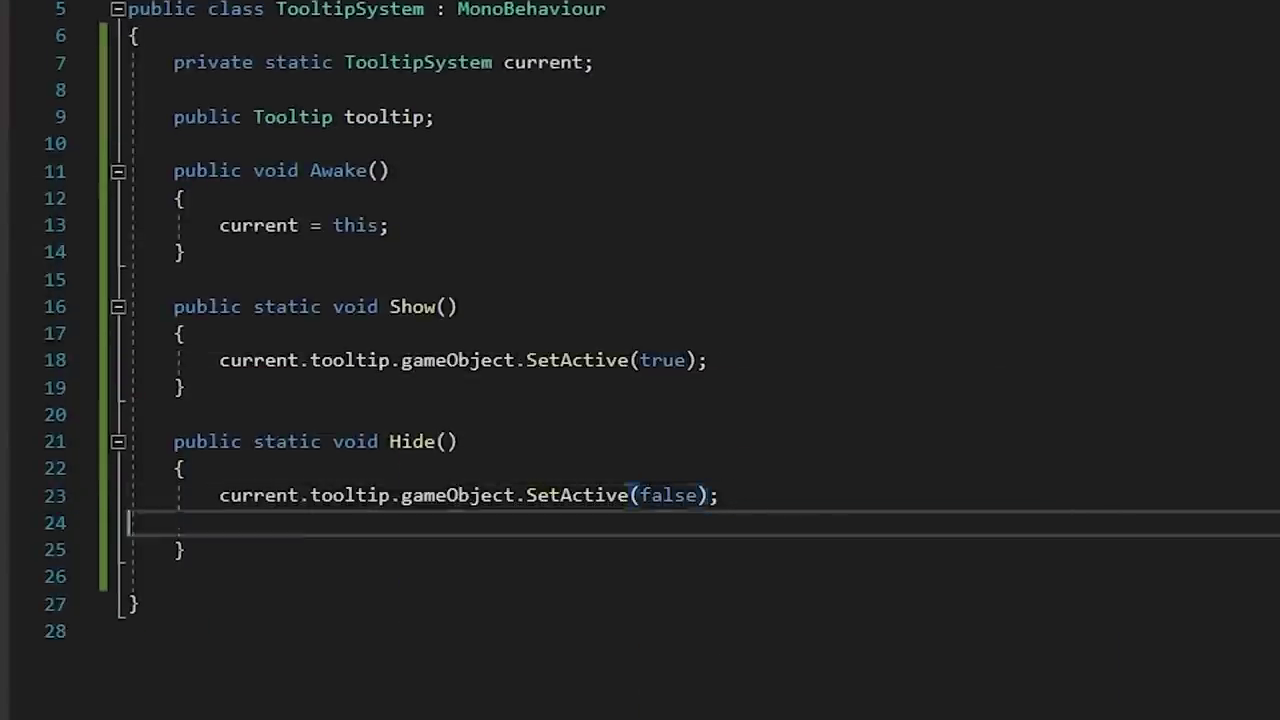
left_click(583, 548)
left_click_drag(174, 306, 186, 388)
left_click(400, 604)
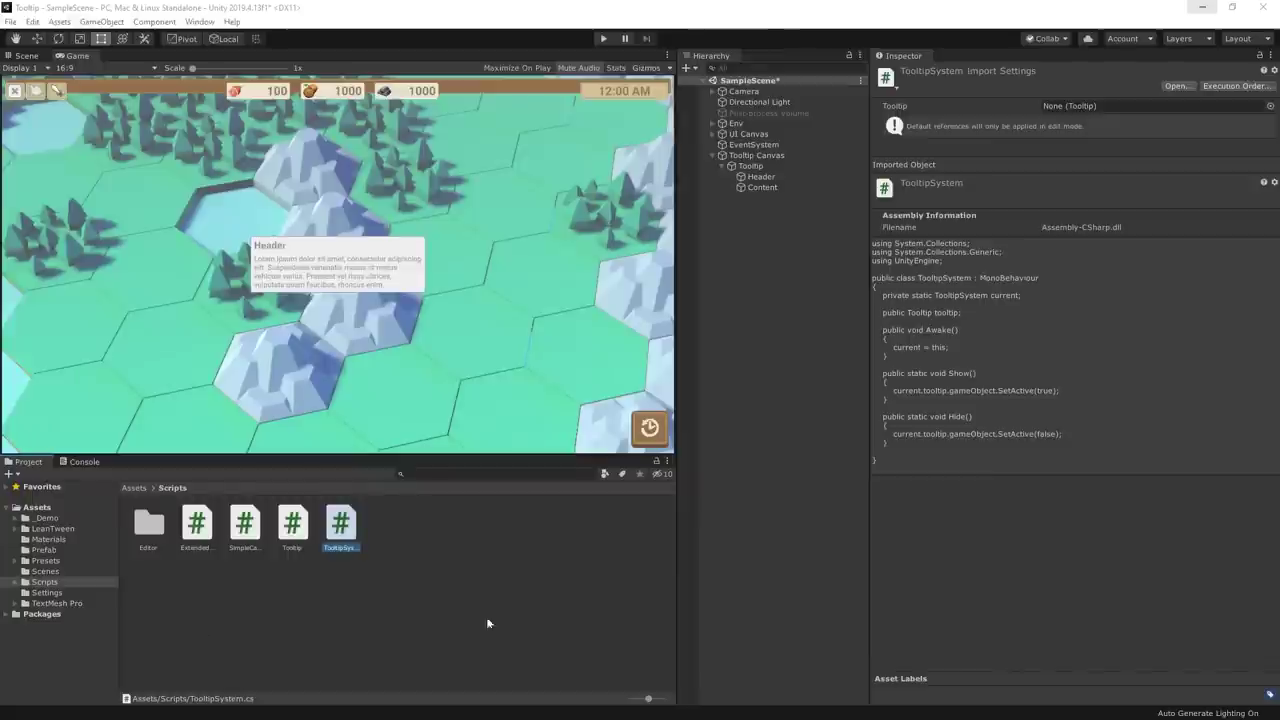
Create a new C# script named TooltipTrigger in the Scripts folder
left_click(461, 536)
right_click(461, 536)
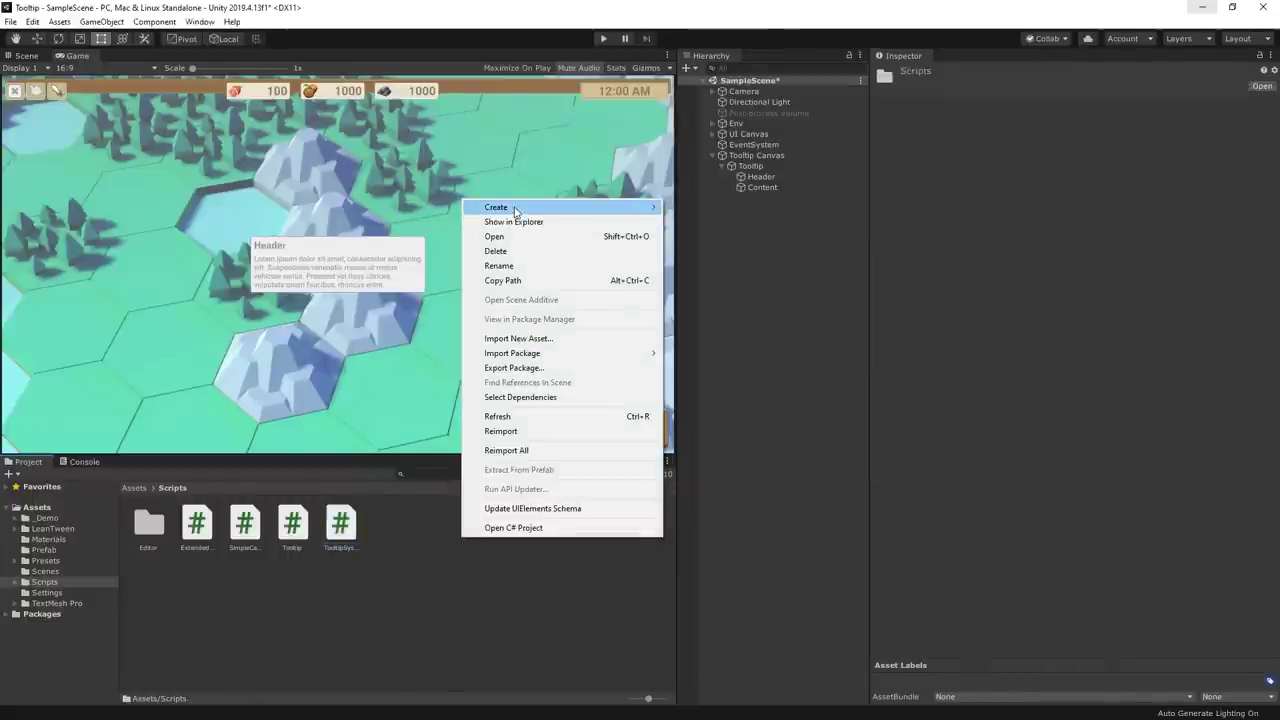
mouse_move(515, 210)
left_click(734, 206)
type("T")
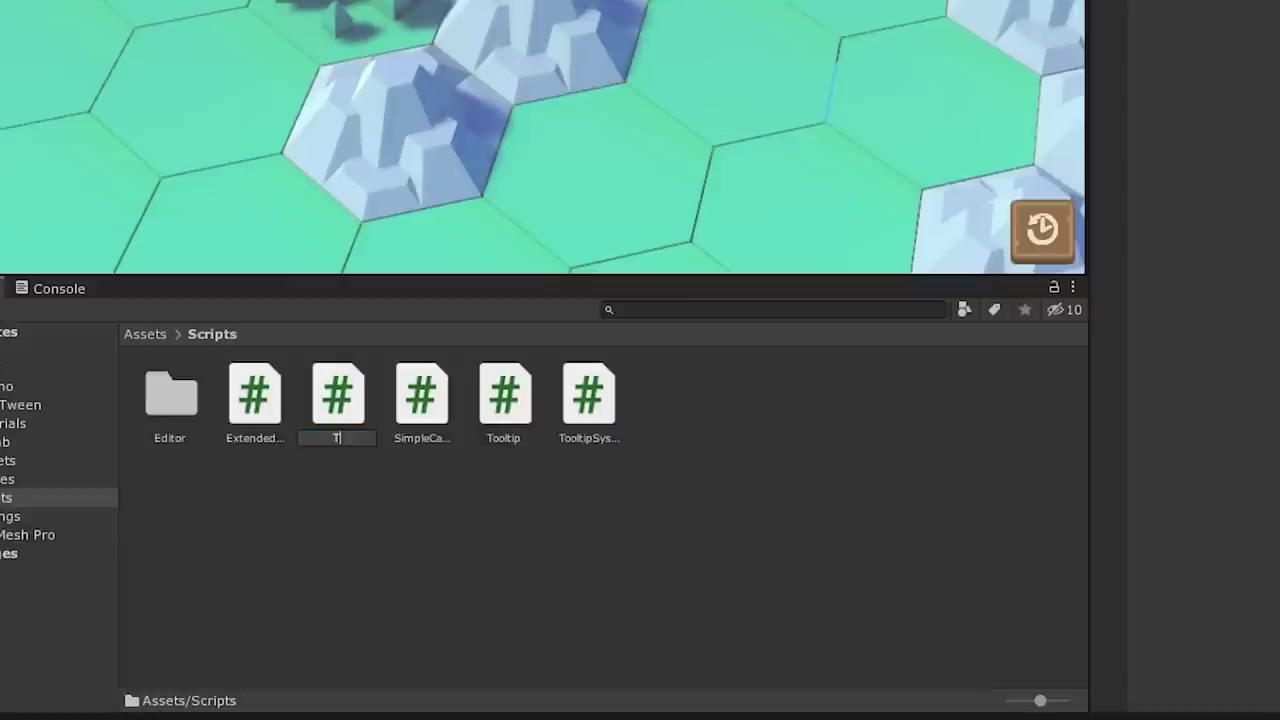
type("ooltipTrigger")
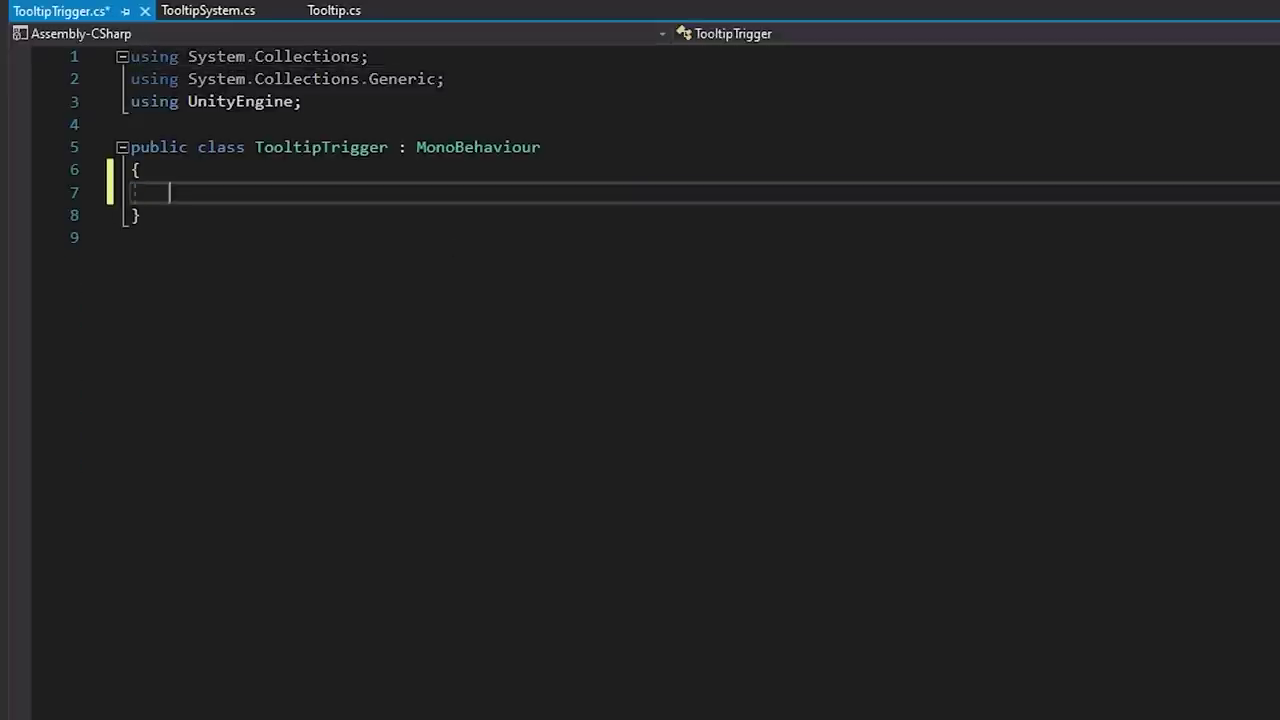
Add the IPointerEnterHandler and IPointerExitHandler interfaces to the TooltipTrigger class declaration
left_click(680, 148)
type(", IPointerEnterHandler, IPointerEnterHandler")
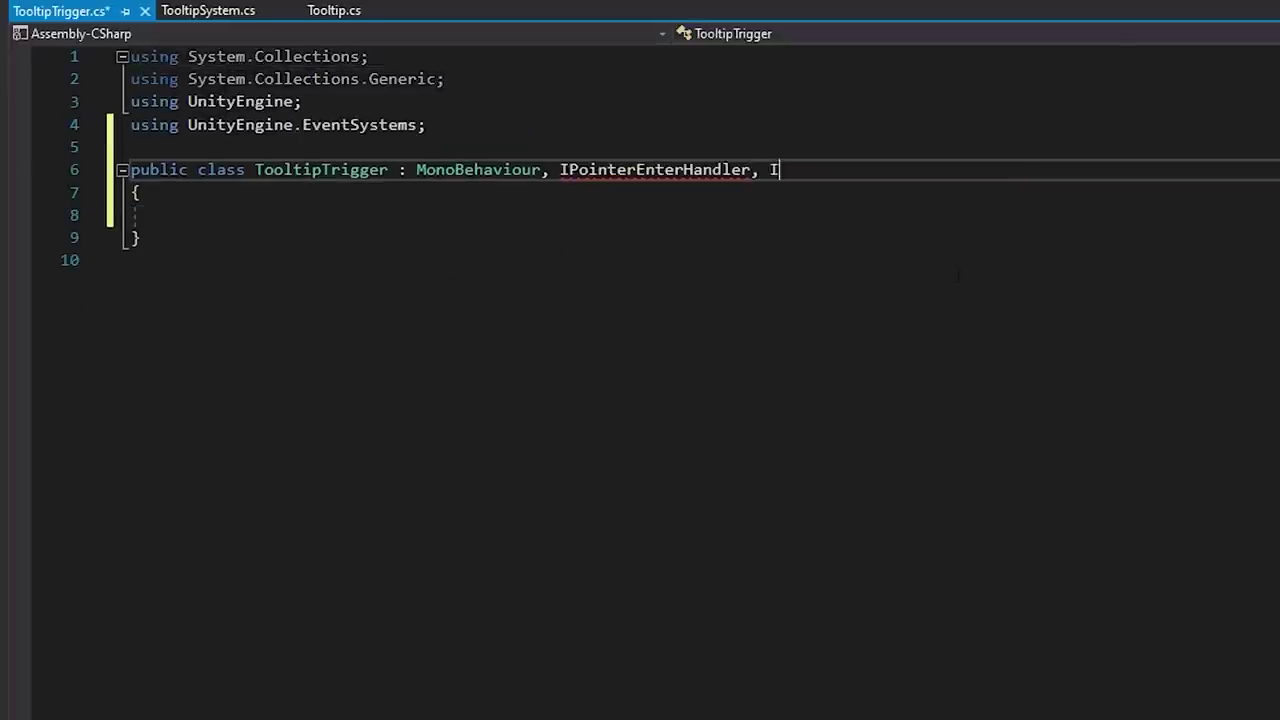
key("BackSpace")
key("BackSpace")
key("BackSpace")
key("BackSpace")
key("BackSpace")
key("BackSpace")
key("BackSpace")
key("BackSpace")
key("BackSpace")
key("BackSpace")
key("BackSpace")
type("xitHandler")
Generate the OnPointerEnter and OnPointerExit method stubs by implementing both pointer interfaces
key("ctrl+period")
key("Return")
left_click(655, 170)
key("ctrl+period")
key("Return")
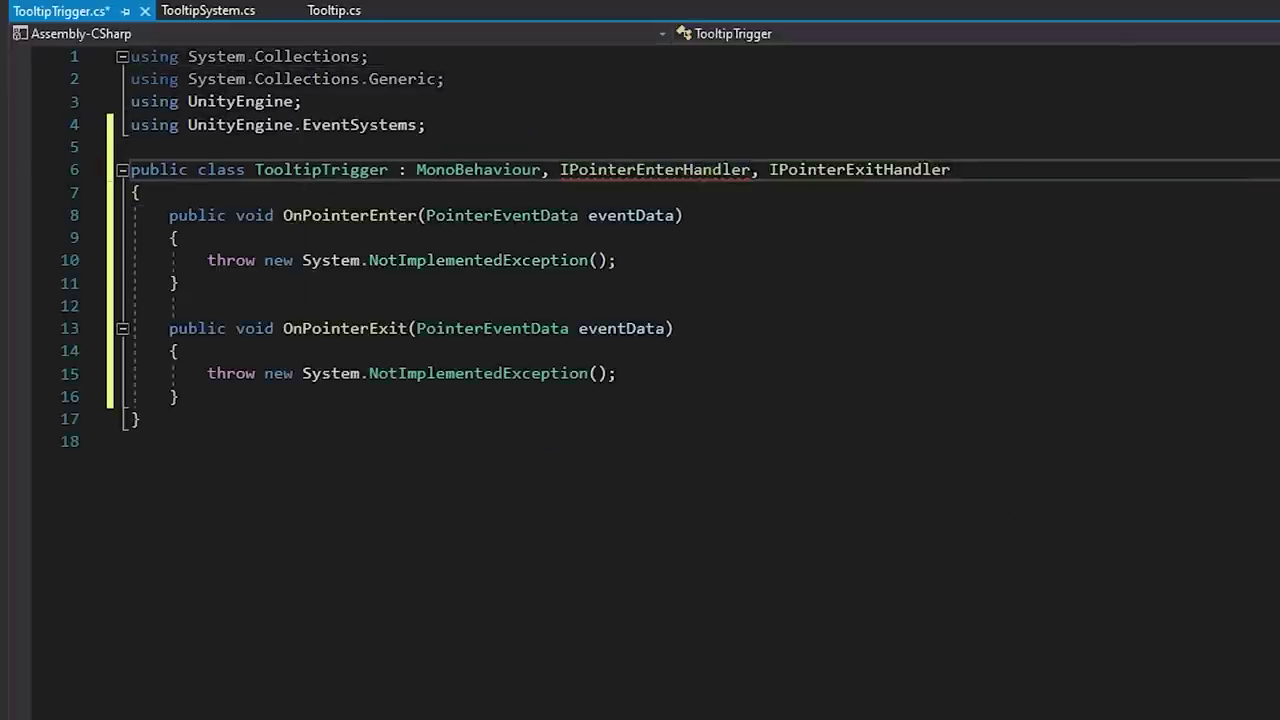
Replace the exceptions with TooltipSystem.Show() in OnPointerEnter and TooltipSystem.Hide() in OnPointerExit, and save the script
left_click_drag(617, 261, 217, 261)
type("TooltipSystem.Show();")
left_click_drag(617, 373, 208, 373)
type("Too")
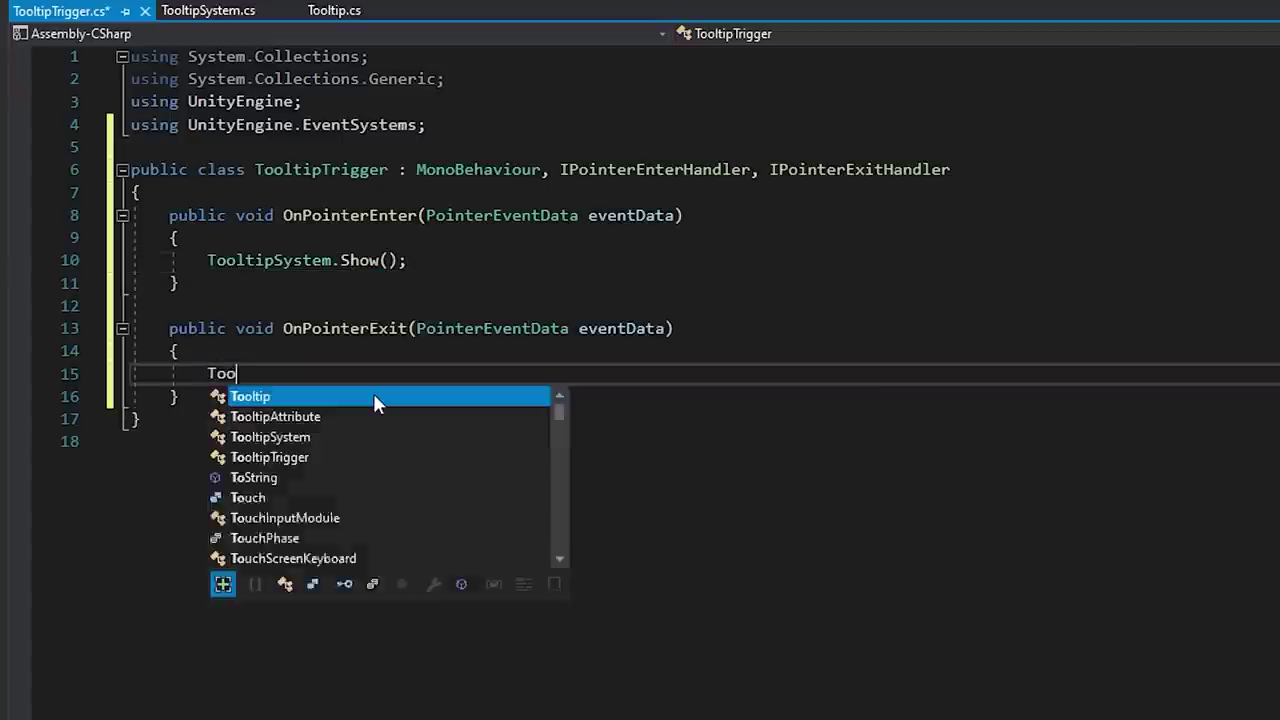
type("ltipSystem.Hide();")
key("ctrl+s")
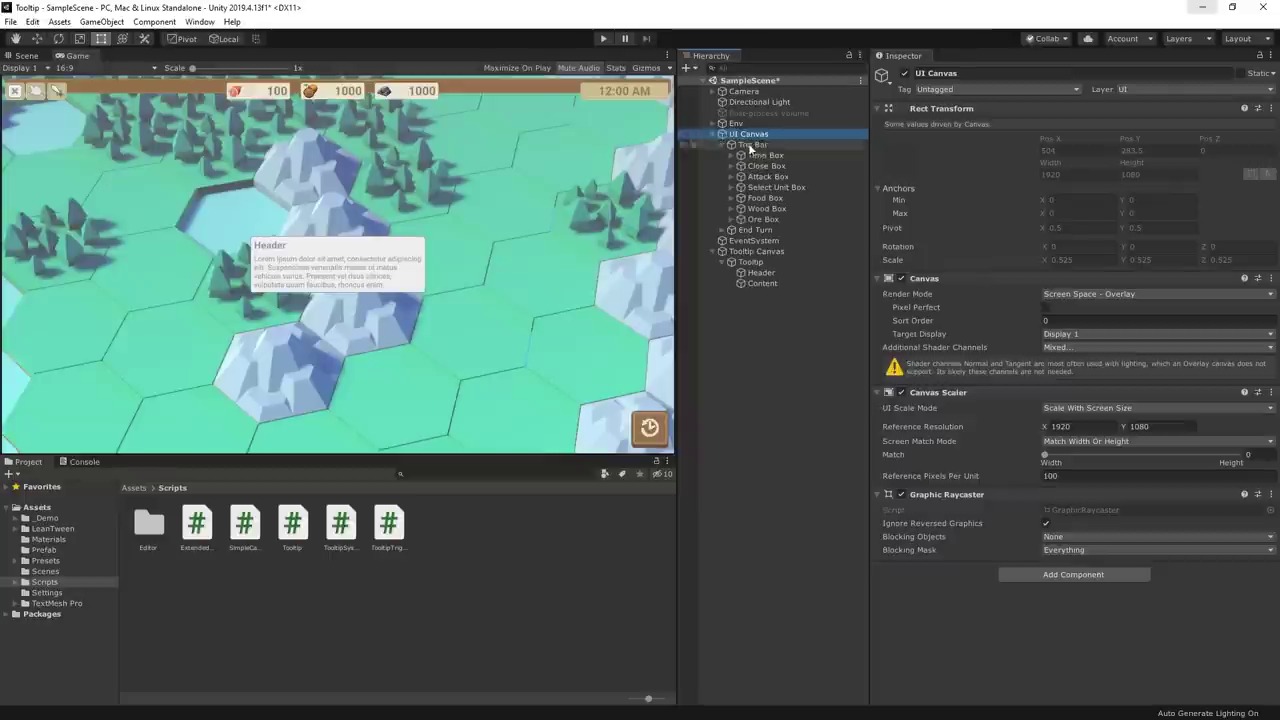
Add the Tooltip Trigger component to all seven Top Bar boxes at once, from Time Box through Ore Box
left_click(764, 155)
left_click(765, 219, "shift")
left_click(918, 467)
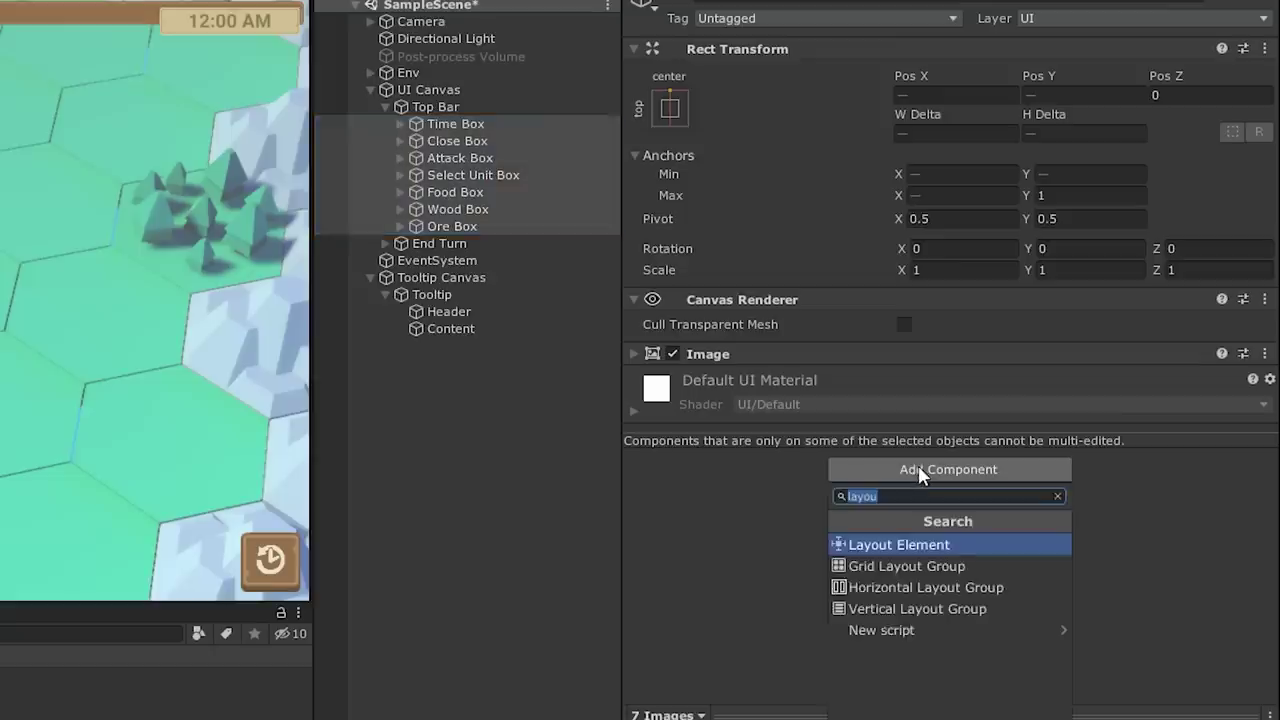
type("tool")
key("Down")
key("Down")
key("Return")
Assign the Tooltip object to the Tooltip System reference on Tooltip Canvas and test the tooltip over the top bar boxes in Play mode
left_click(459, 278)
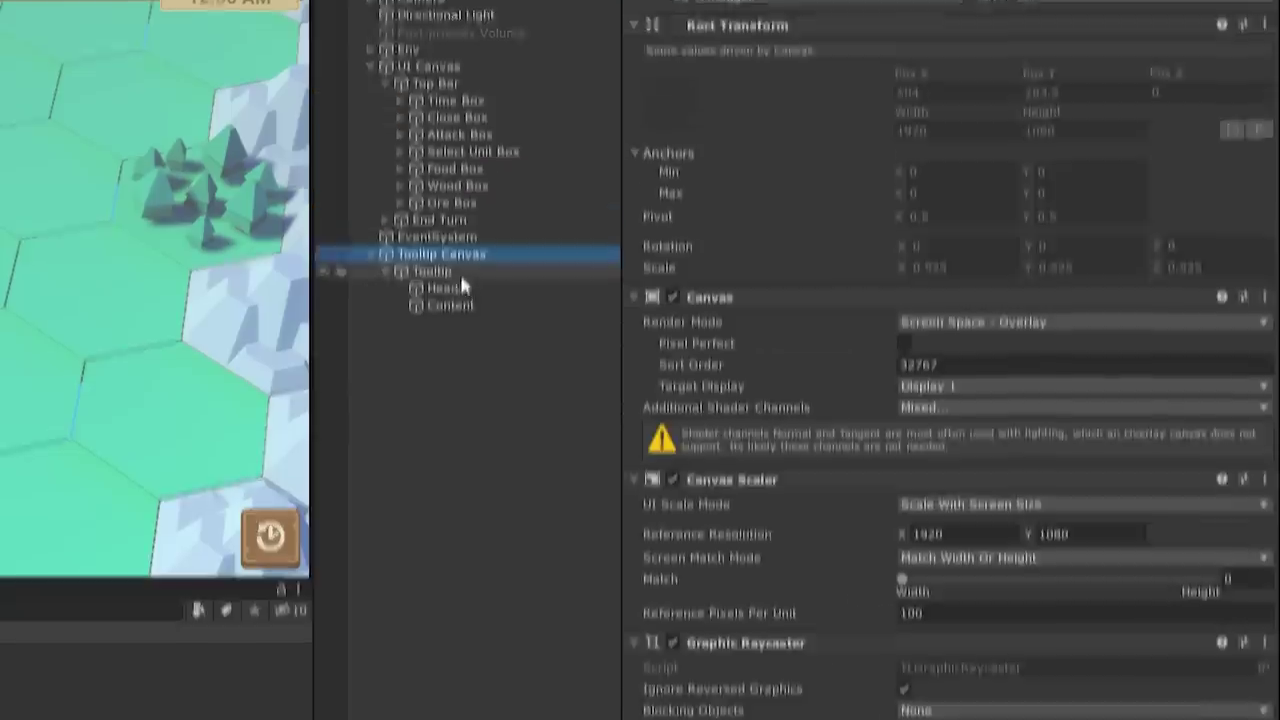
left_click_drag(459, 294, 1000, 632)
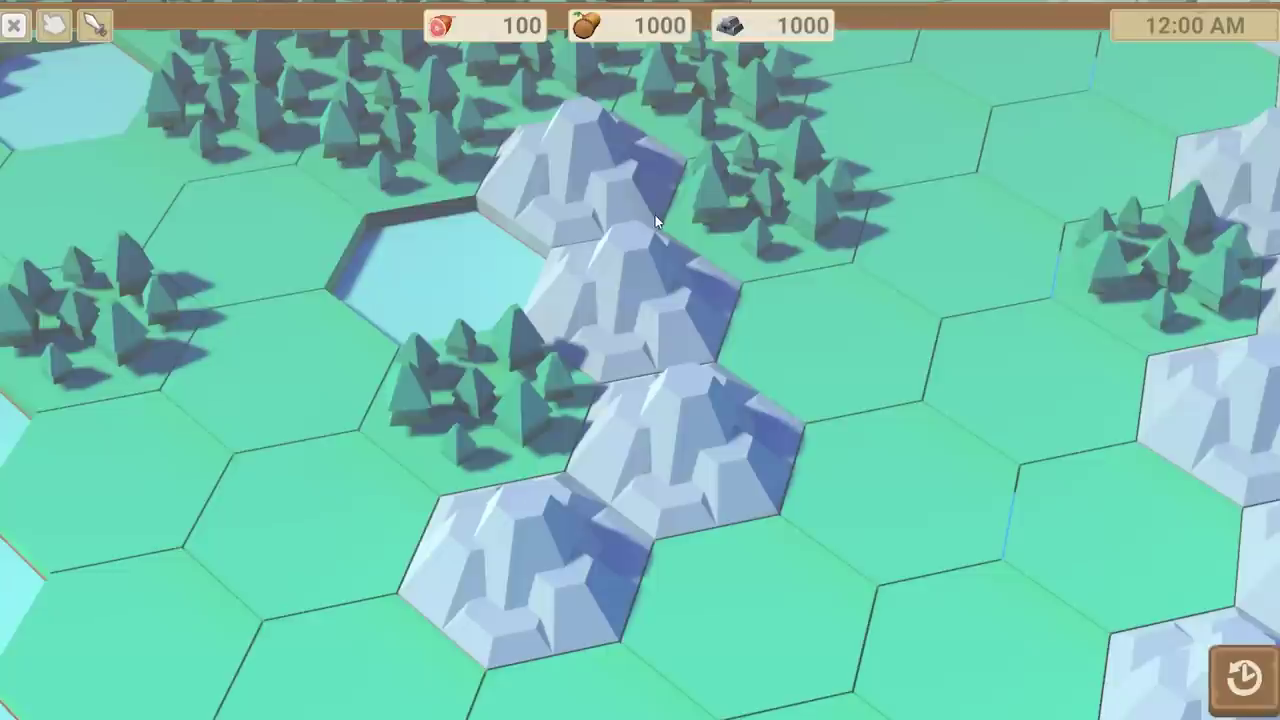
mouse_move(639, 29)
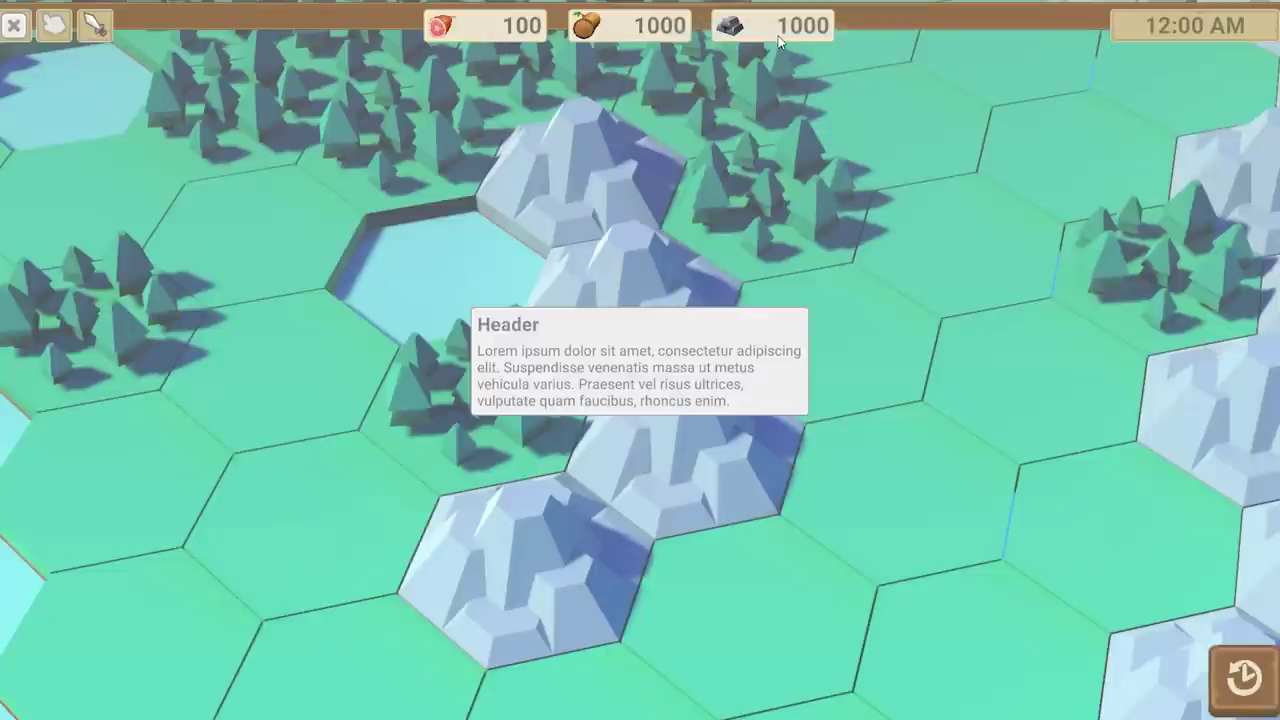
mouse_move(92, 38)
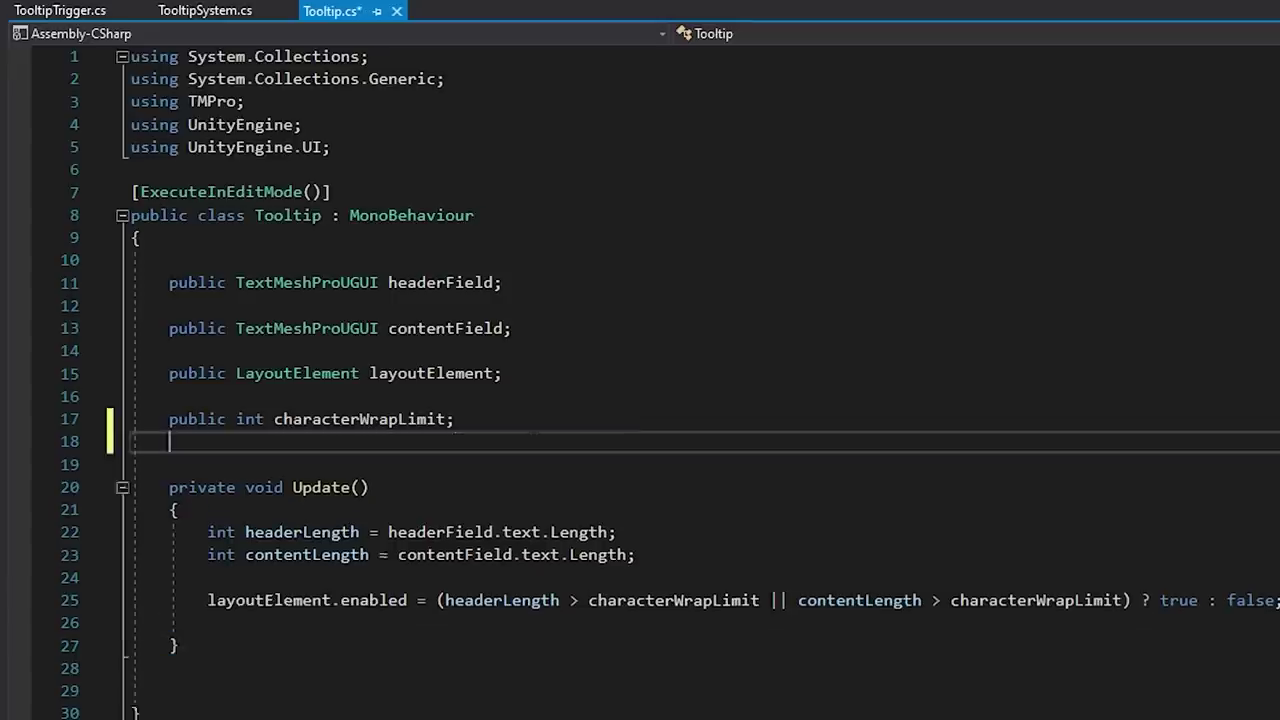
In Tooltip.cs, add a public void SetText(string content, string header = "") method below characterWrapLimit
type("public void SetText(string content, string header = \"\")")
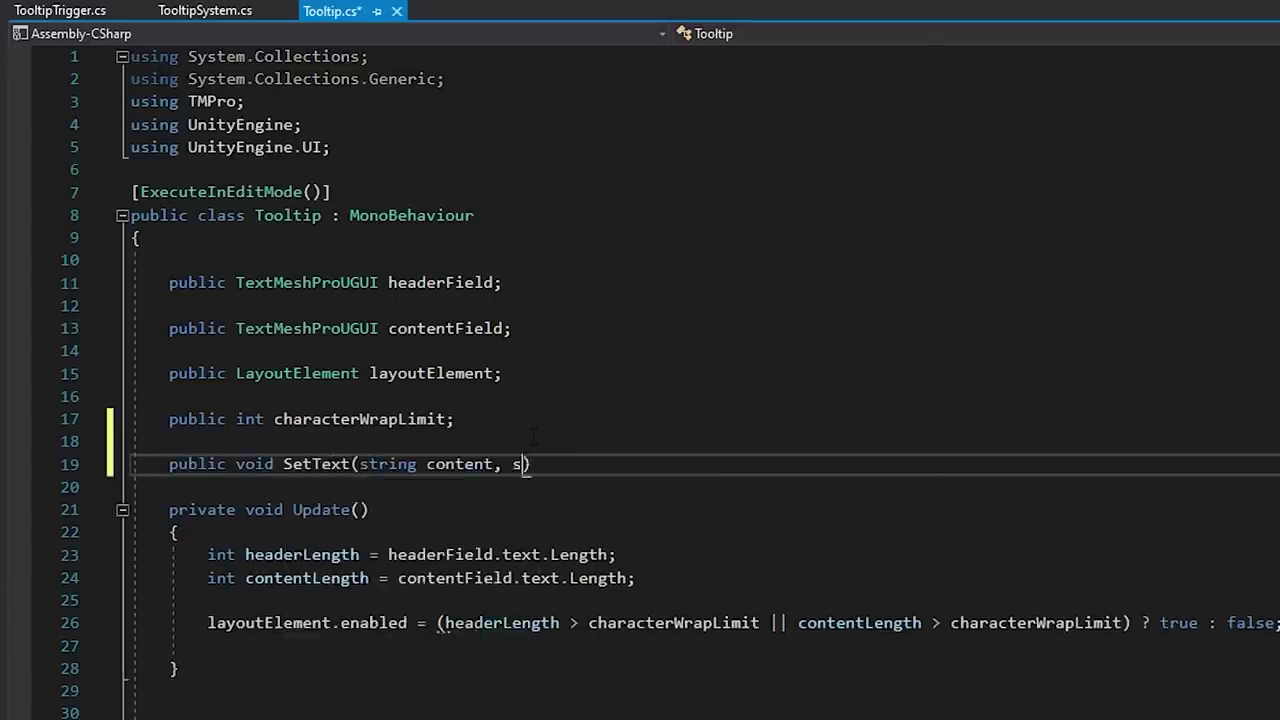
key("Return")
type("{")
key("Return")
Inside SetText, add an if (string.IsNullOrEmpty(header)) block that calls headerField.gameObject.SetActive(false)
scroll(785, 318, "down", 1)
type("if (string.IsNullOrEmpty(header))")
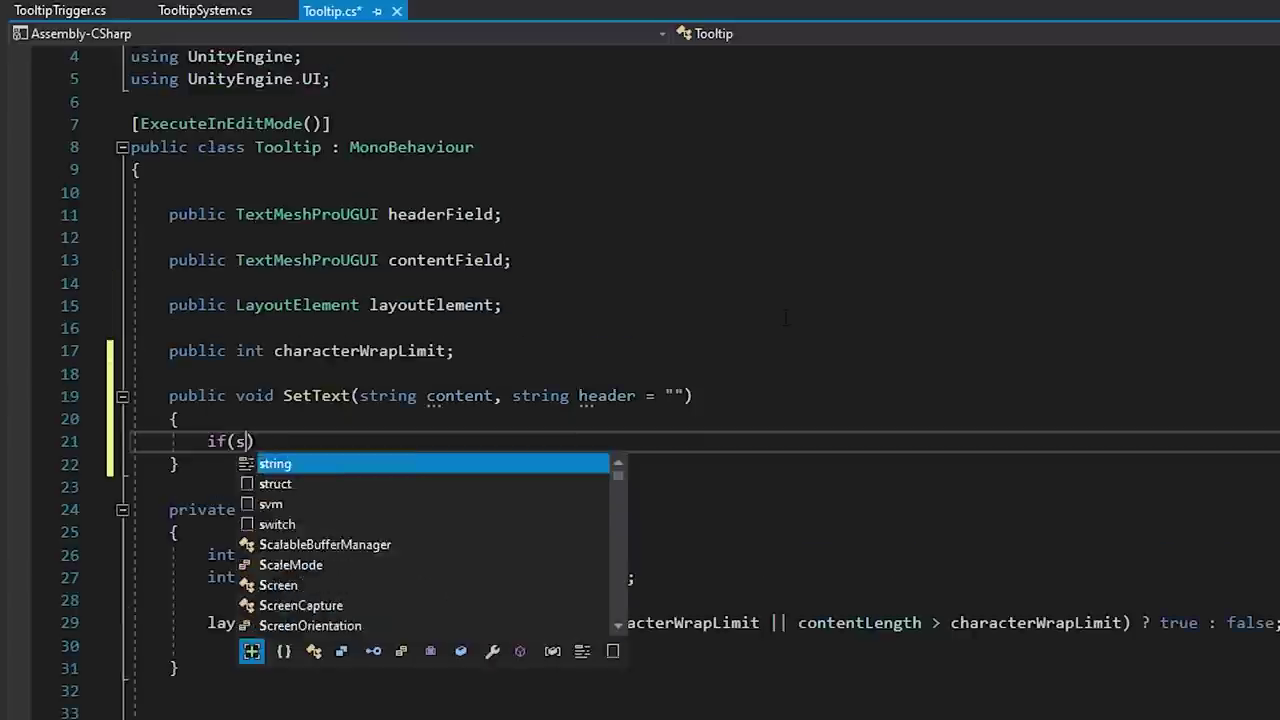
key("Return")
type("{")
key("Return")
type("headerField.")
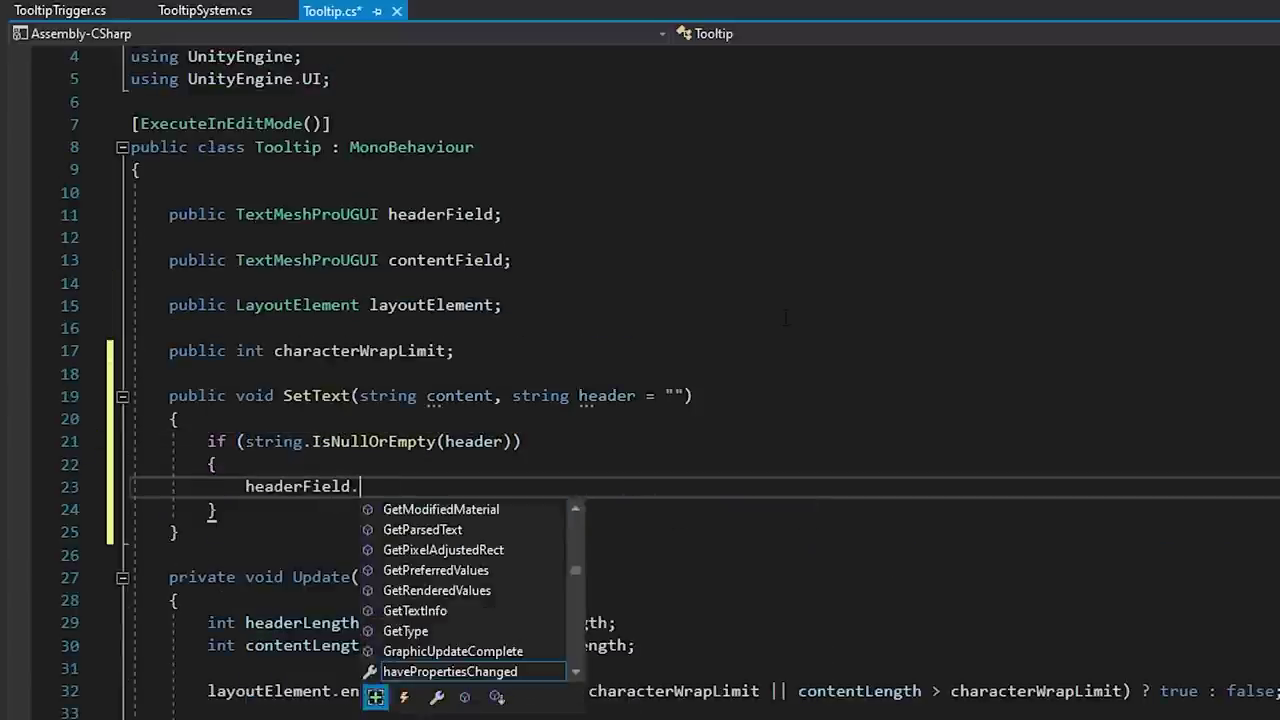
type("gameObject.SetActive(false);")
Add an else block to the header check that calls headerField.gameObject.SetActive(true)
key("Down")
key("Return")
type("else {")
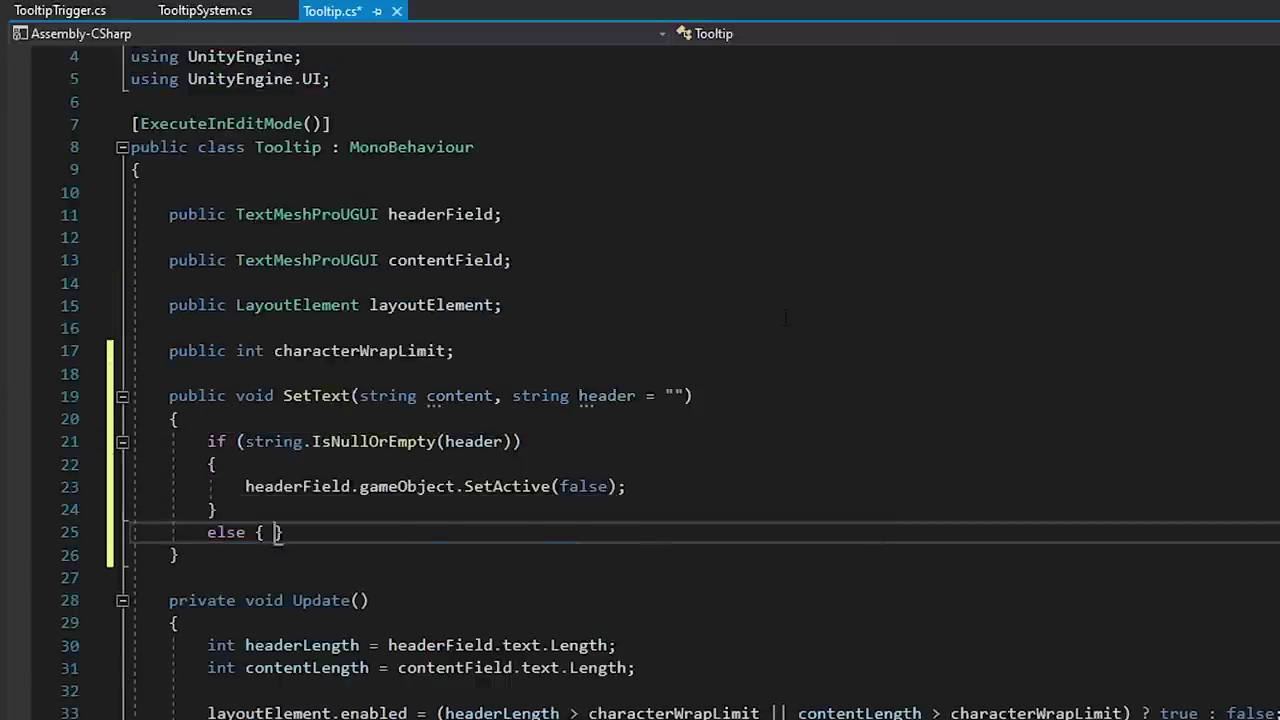
key("Return")
type("headerField.gameObject.")
key("Tab")
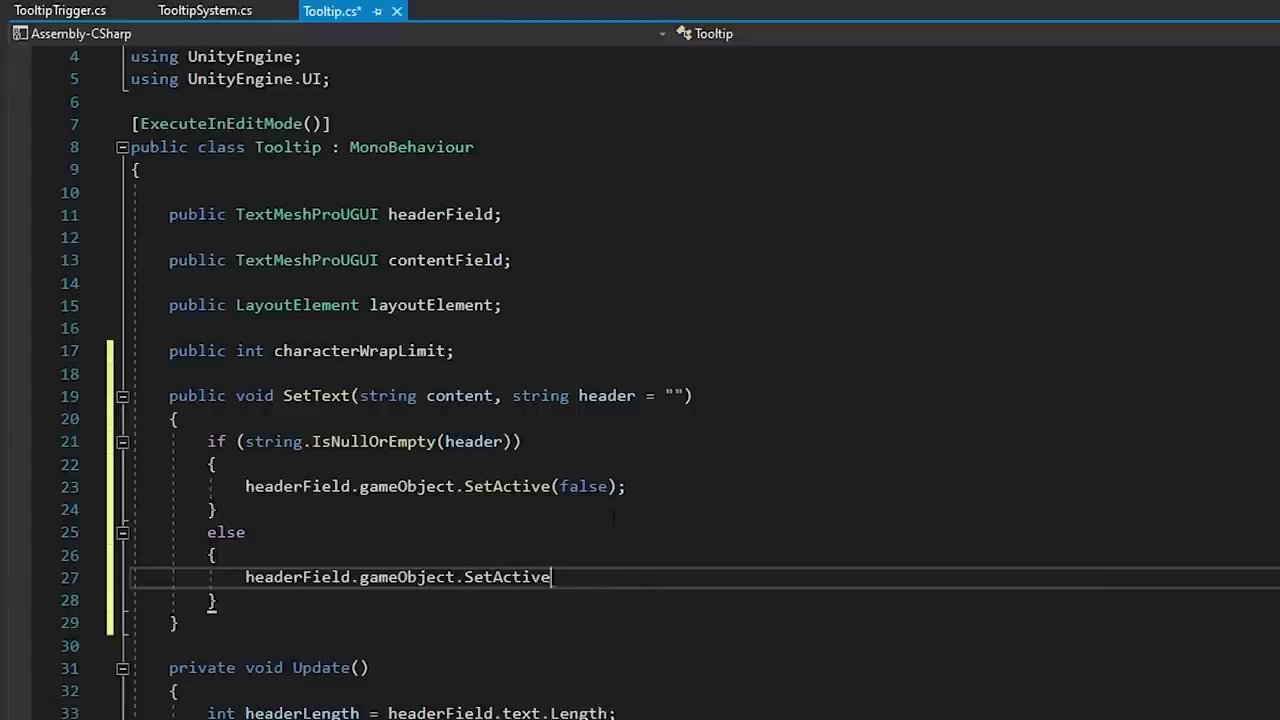
type("(true);")
Insert blank lines after the else block and add headerField.text = header; as its second statement
key("Down")
key("End")
key("Return")
key("Return")
key("Return")
key("Up")
scroll(813, 395, "down", 1)
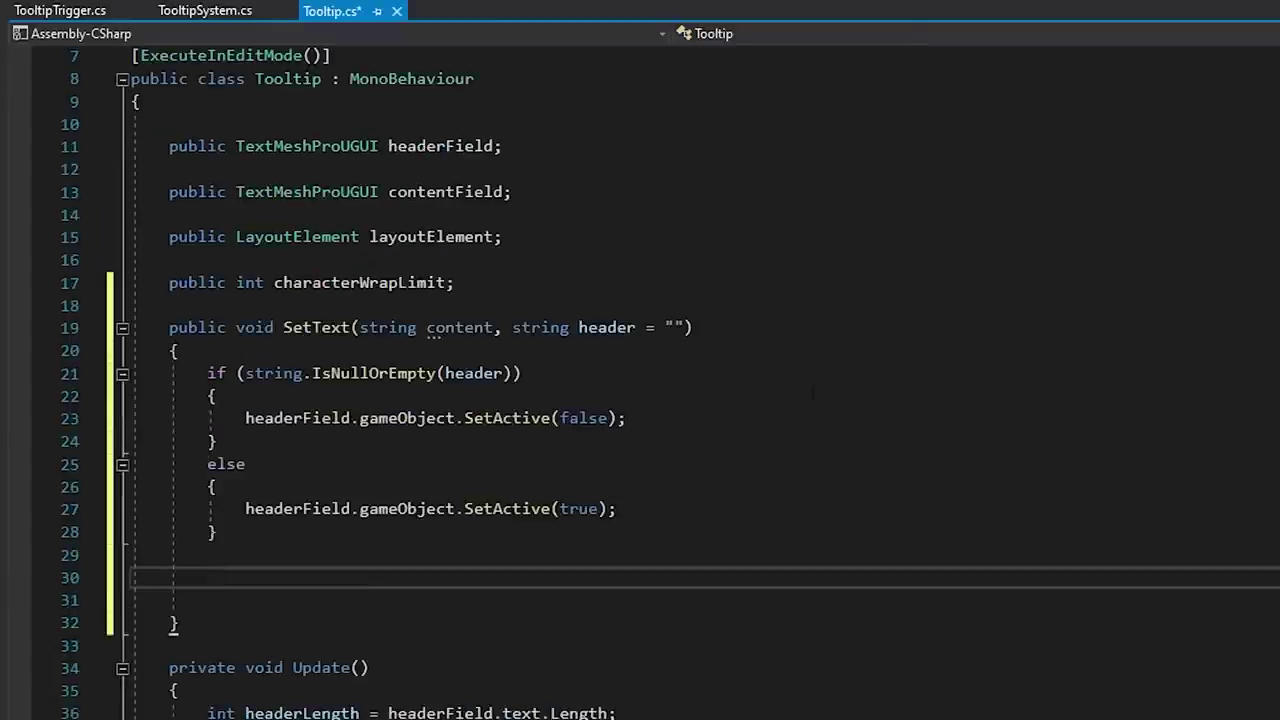
left_click(980, 510)
key("Return")
type("headerField.text = header;")
Add contentField.text = content; to SetText below the if/else block
left_click(900, 551)
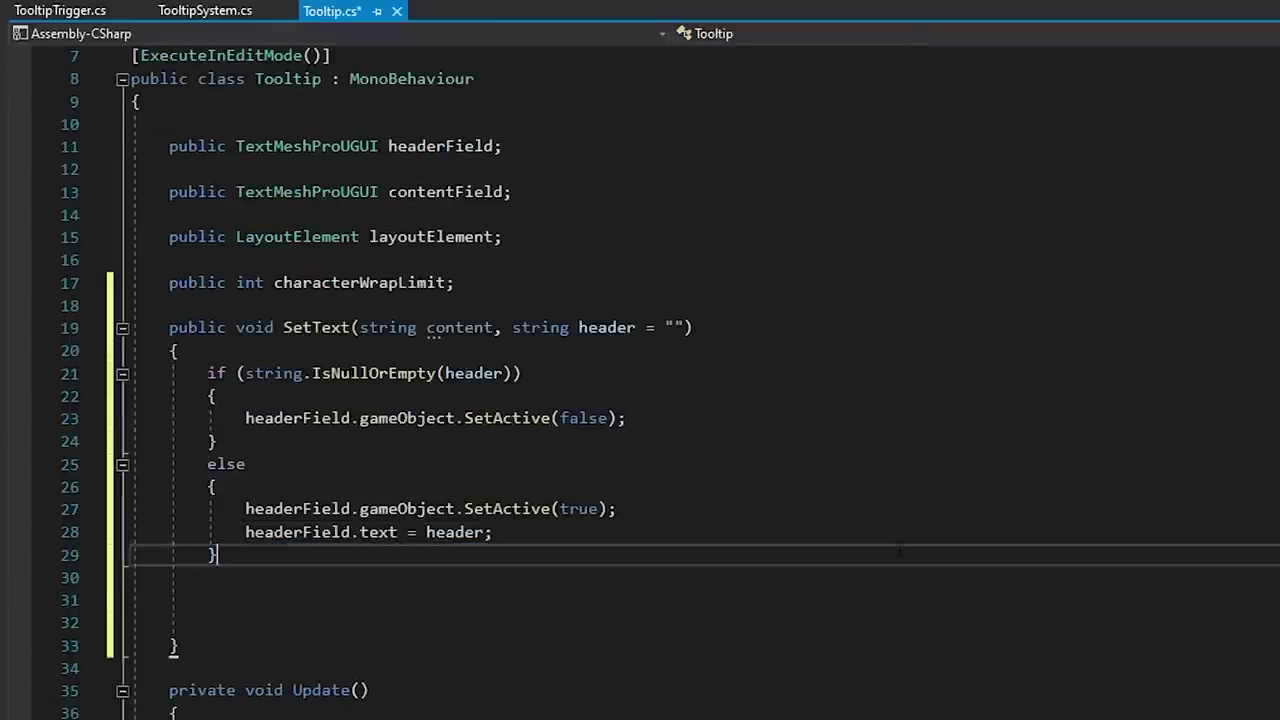
key("Return")
key("Return")
type("contentField.text = content;")
key("Down")
key("Down")
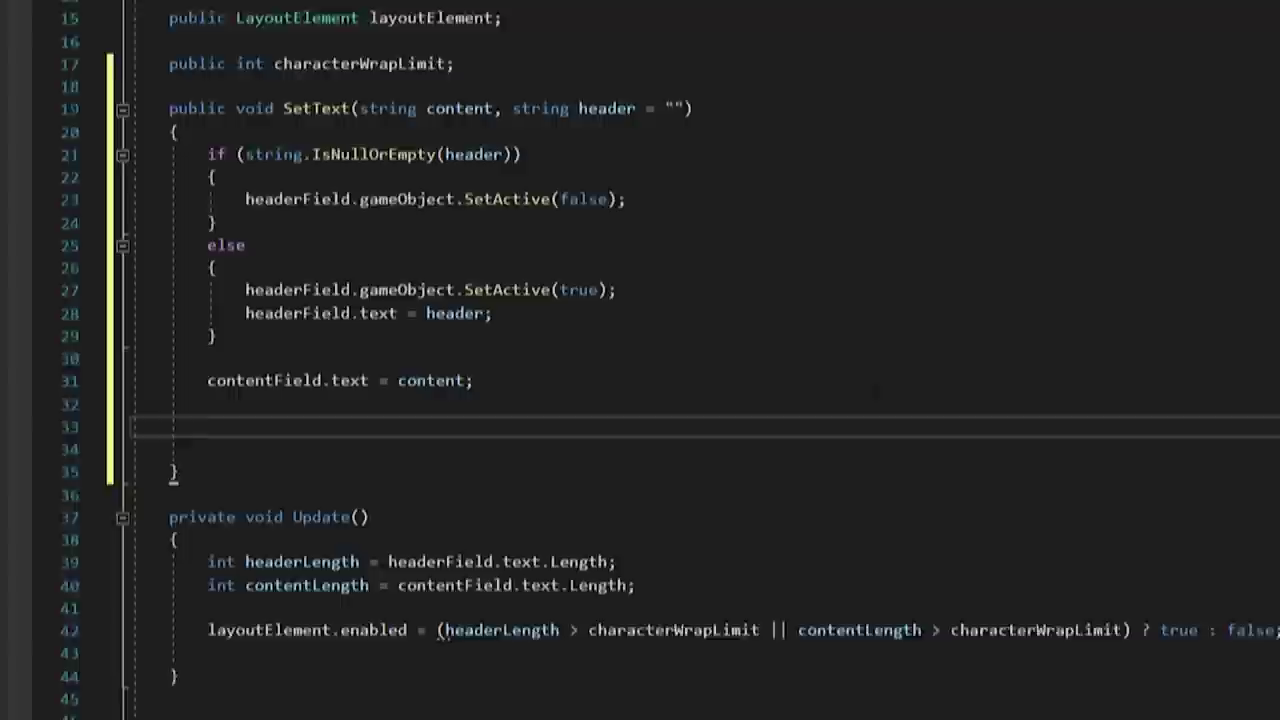
Copy the headerLength, contentLength and layoutElement.enabled lines from Update to the end of SetText
scroll(876, 392, "down", 2)
left_click_drag(1279, 505, 208, 440)
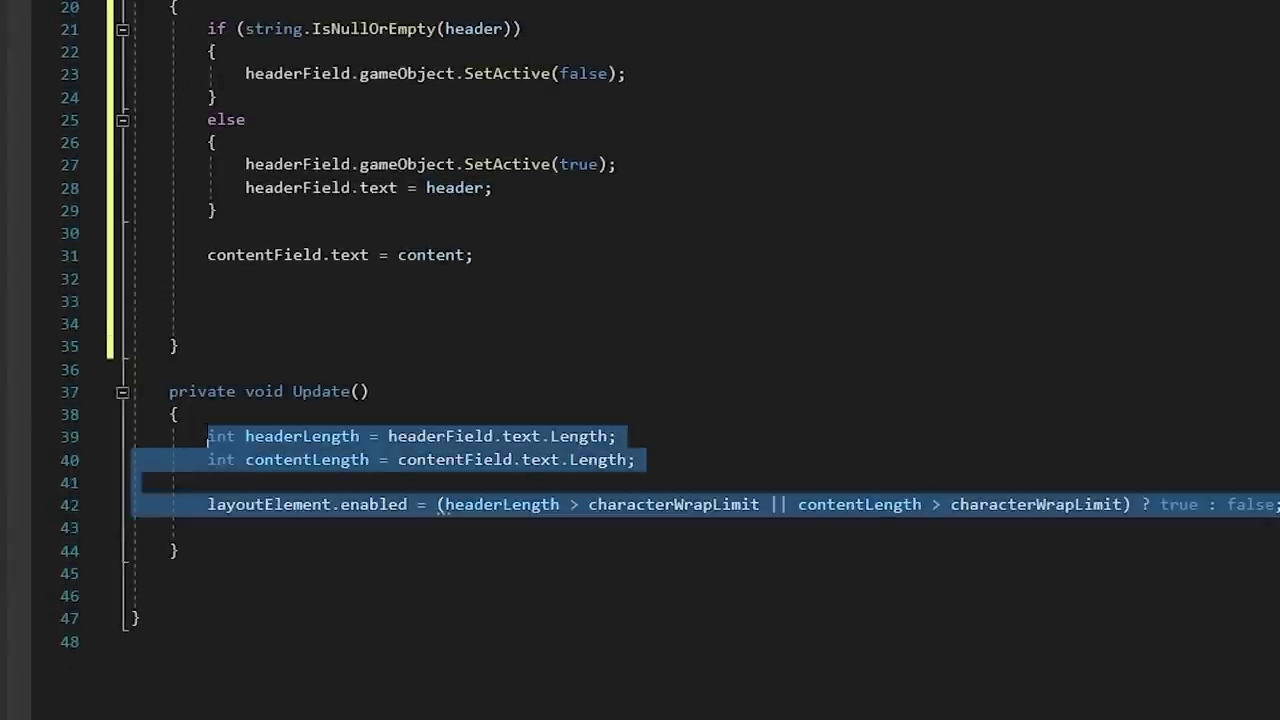
key("ctrl+c")
left_click(208, 304)
key("ctrl+v")
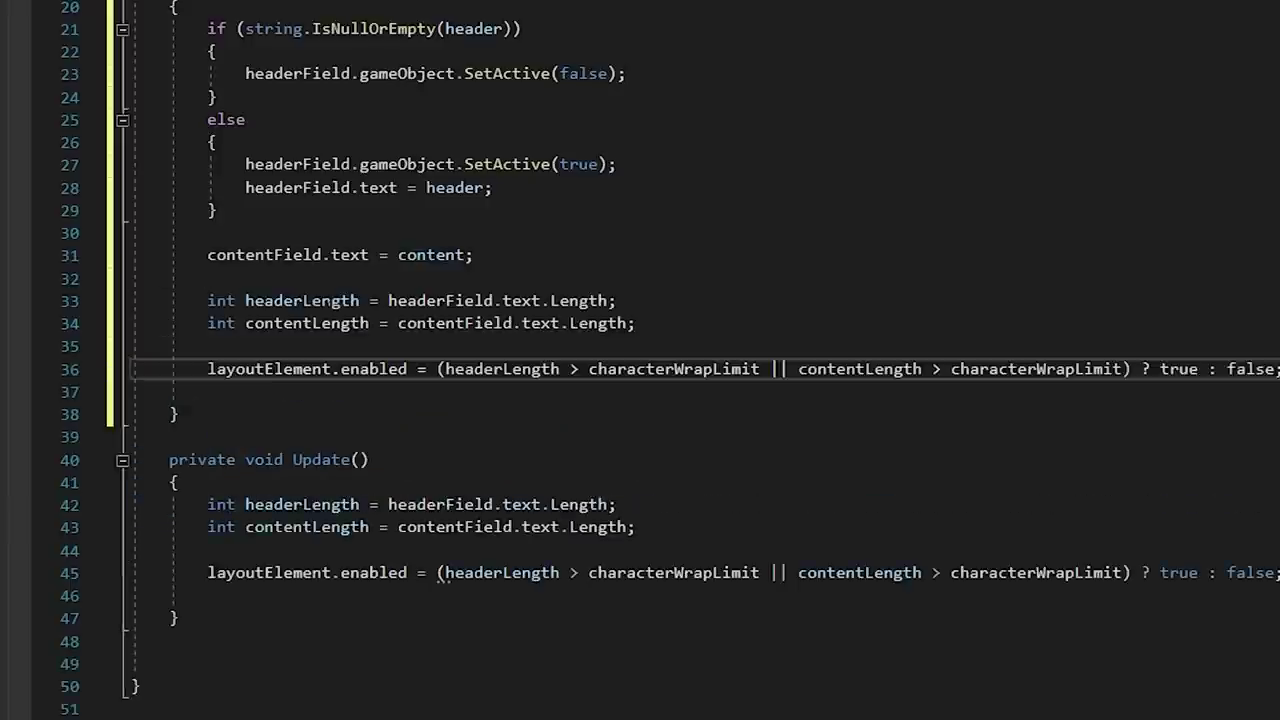
scroll(400, 415, "down", 1)
left_click(180, 415)
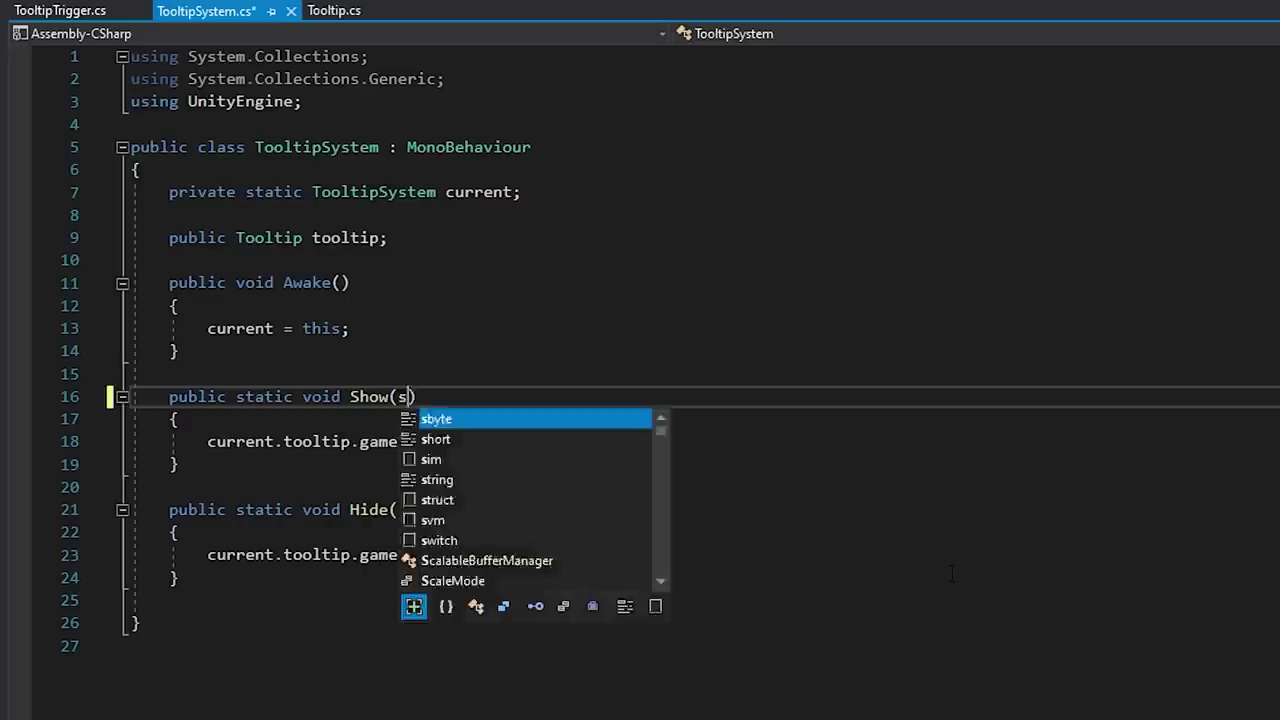
Give TooltipSystem's Show method string content and string header = "" parameters, call current.tooltip.SetText(content, header) first in it, and save
type("tring content, string header")
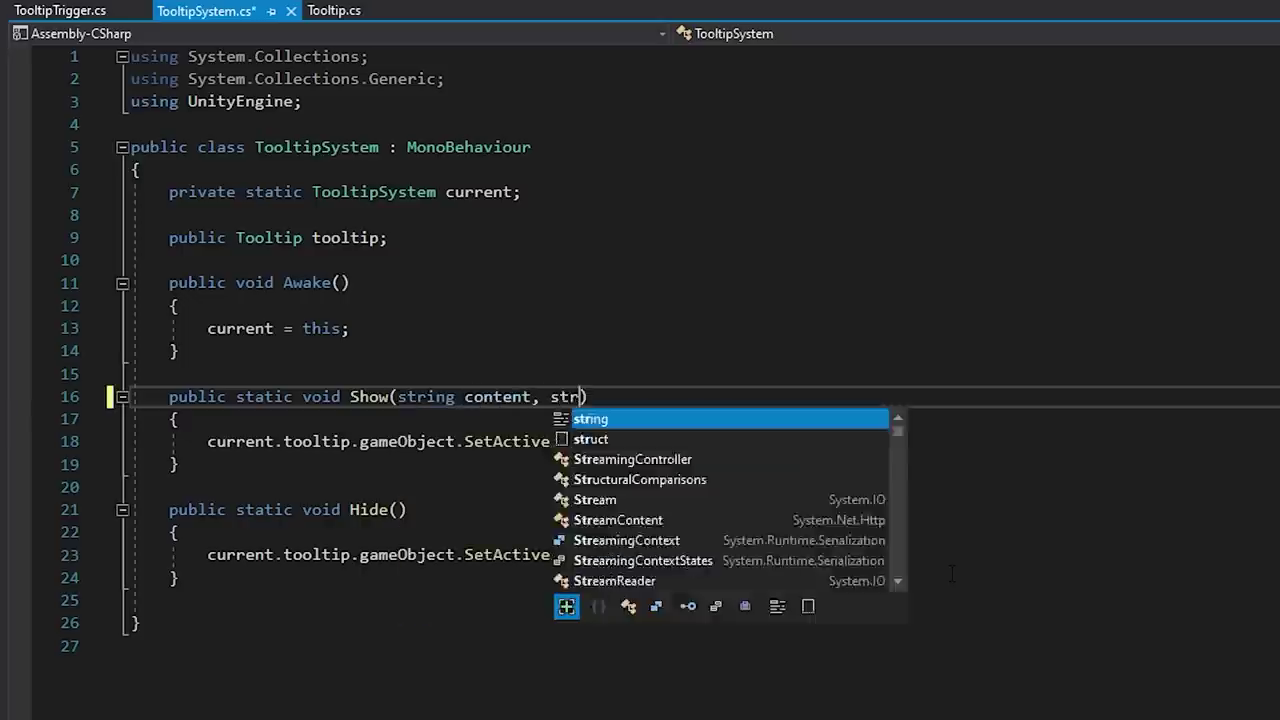
type(" = \"\"")
left_click(853, 451)
key("ctrl+Return")
type("cu")
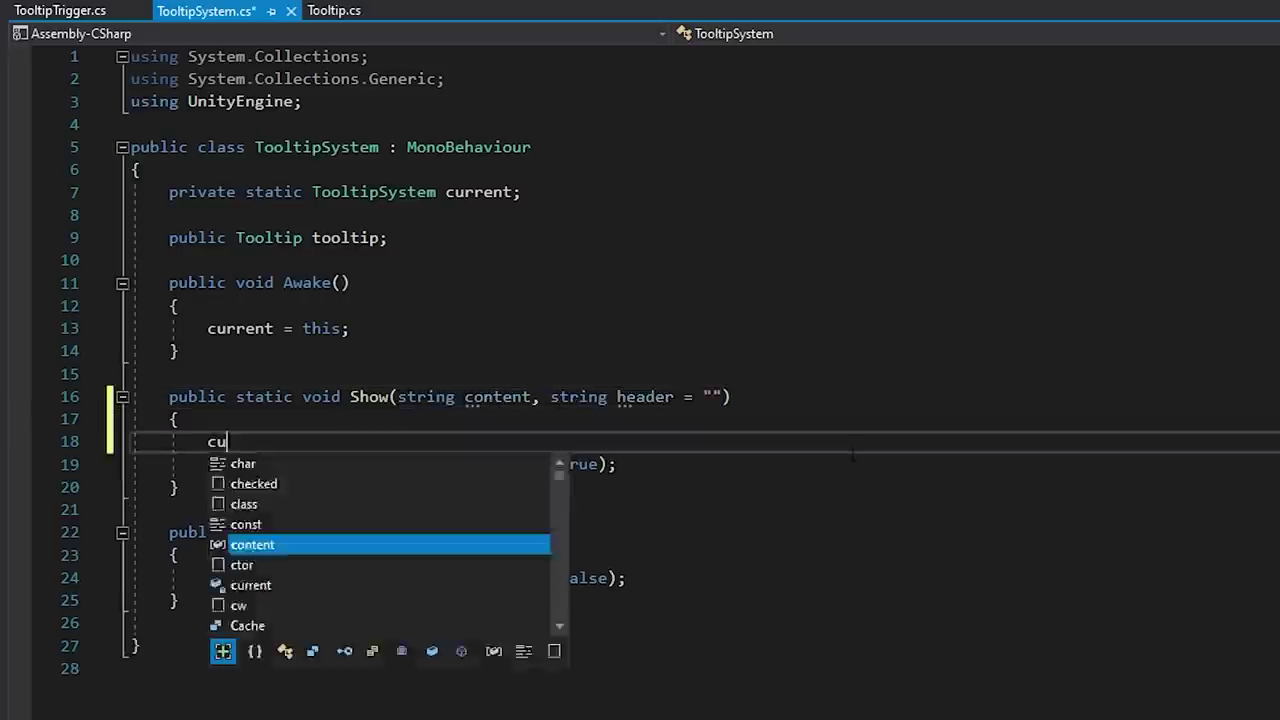
type("rrent.tooltip.SetText(content, hea")
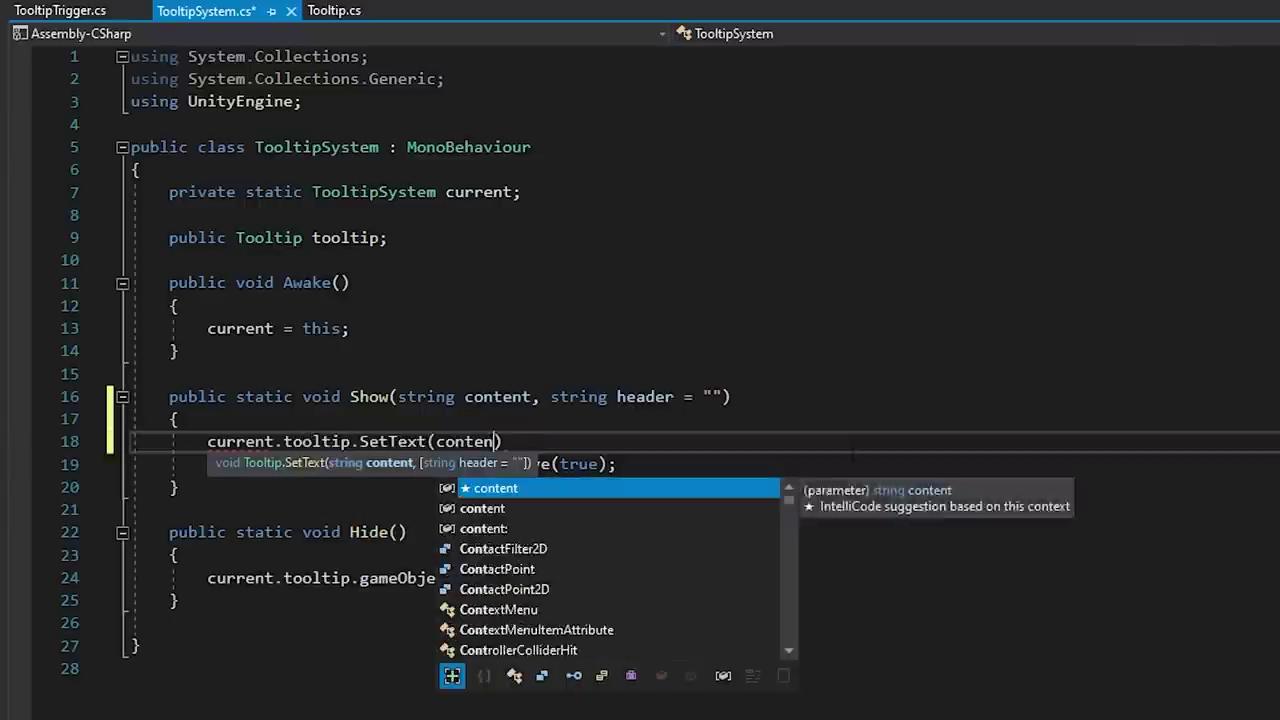
type("der);")
key("ctrl+s")
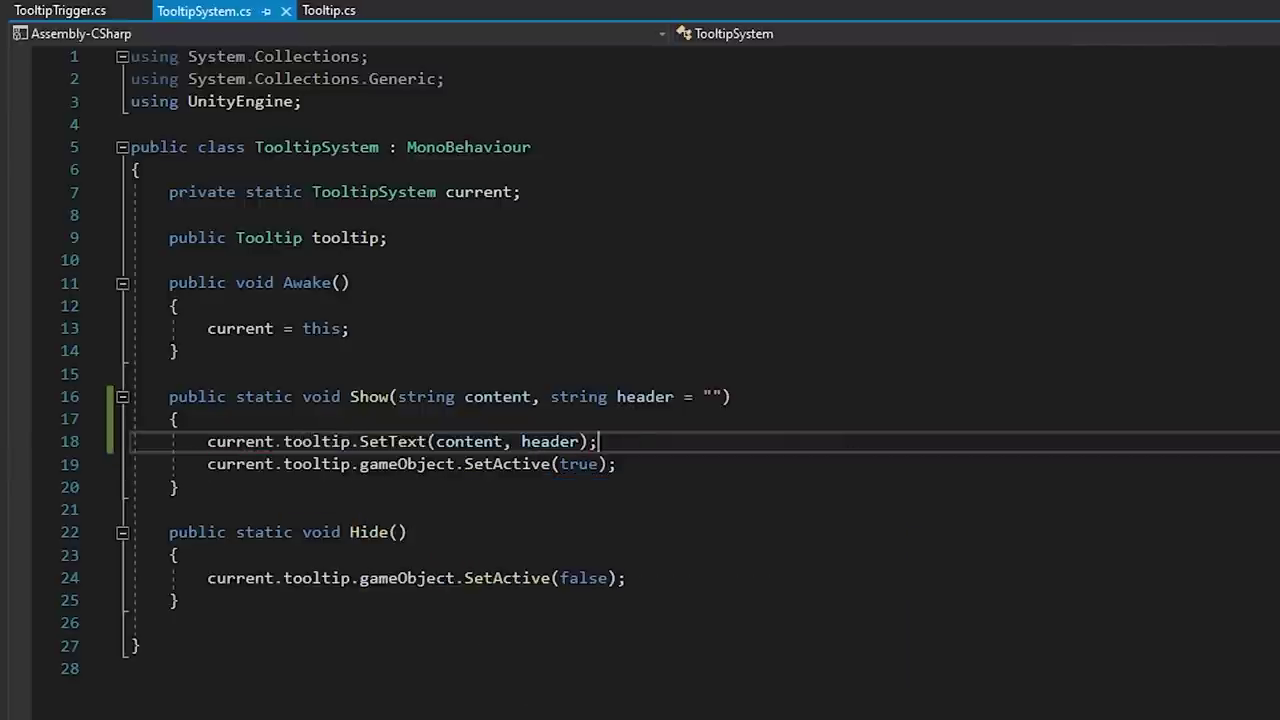
In TooltipTrigger.cs, declare public string fields content and header and pass both to TooltipSystem.Show
left_click(70, 12)
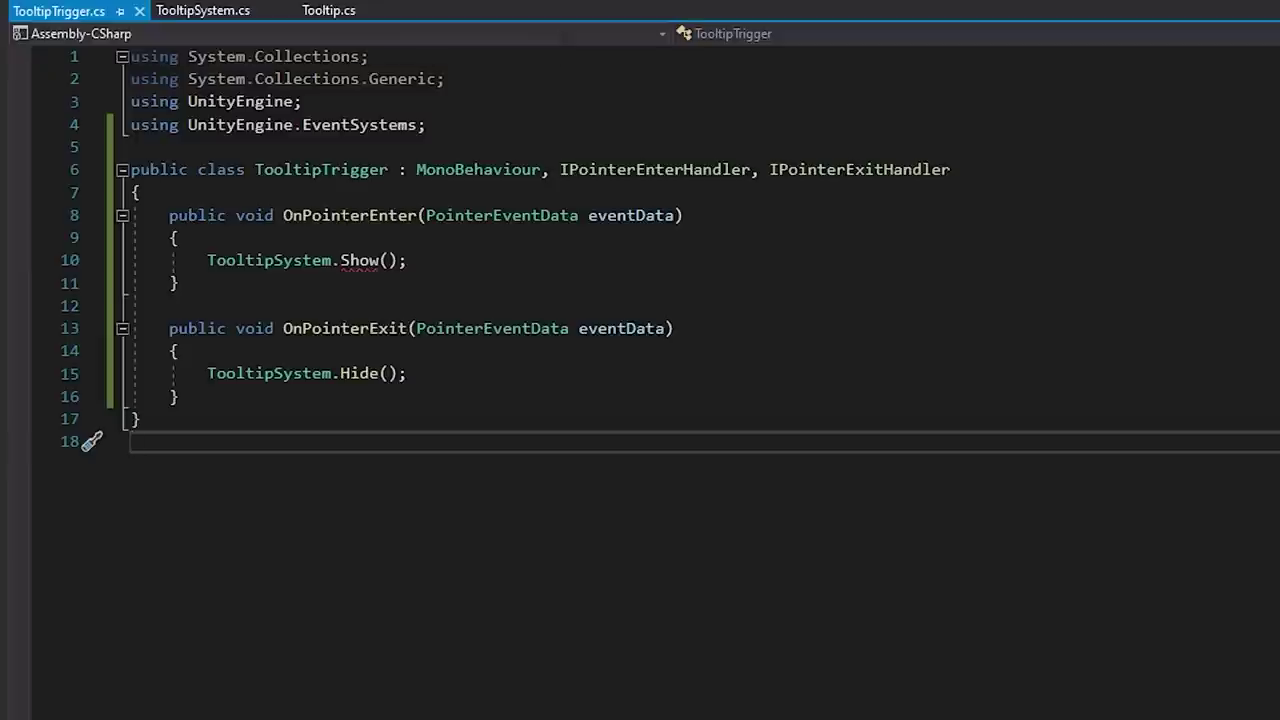
left_click(623, 213)
key("Return")
type("public string content;")
key("Return")
type("public string header;")
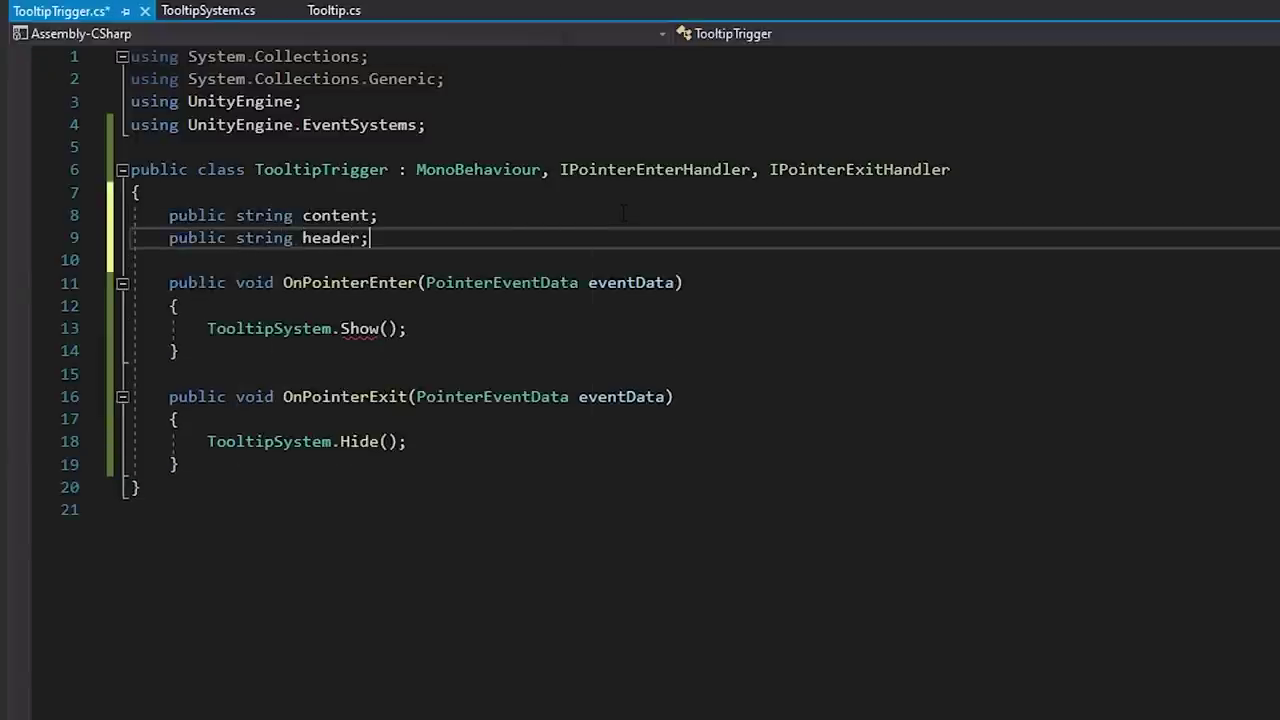
left_click(387, 328)
type("content, header")
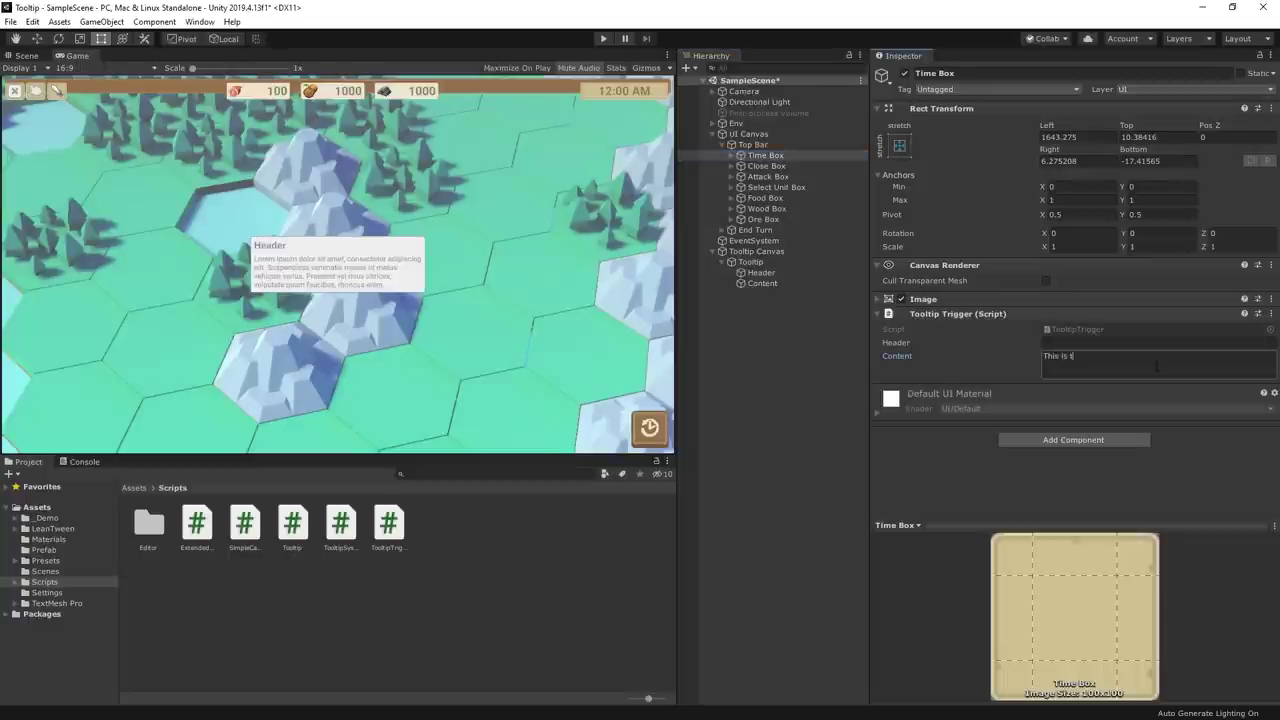
Fill in the Close Box's Tooltip Trigger with the header "Quit" and a content text
left_click(766, 166)
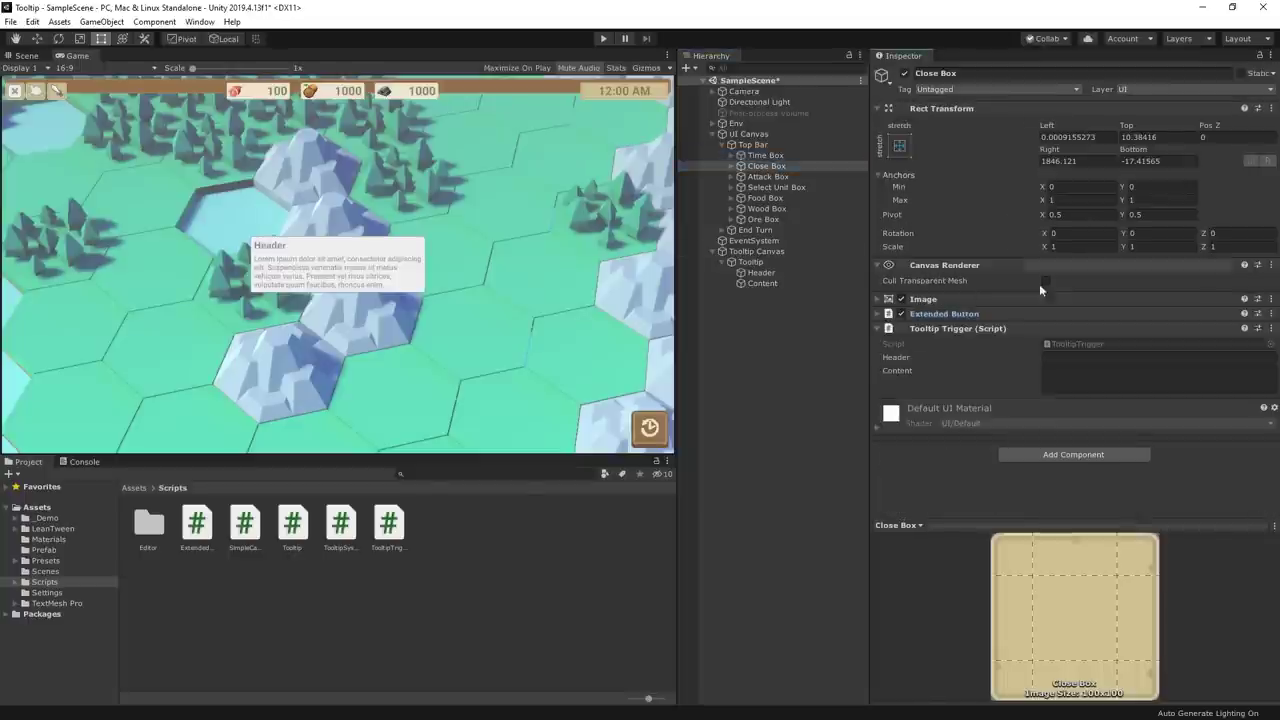
key("Tab")
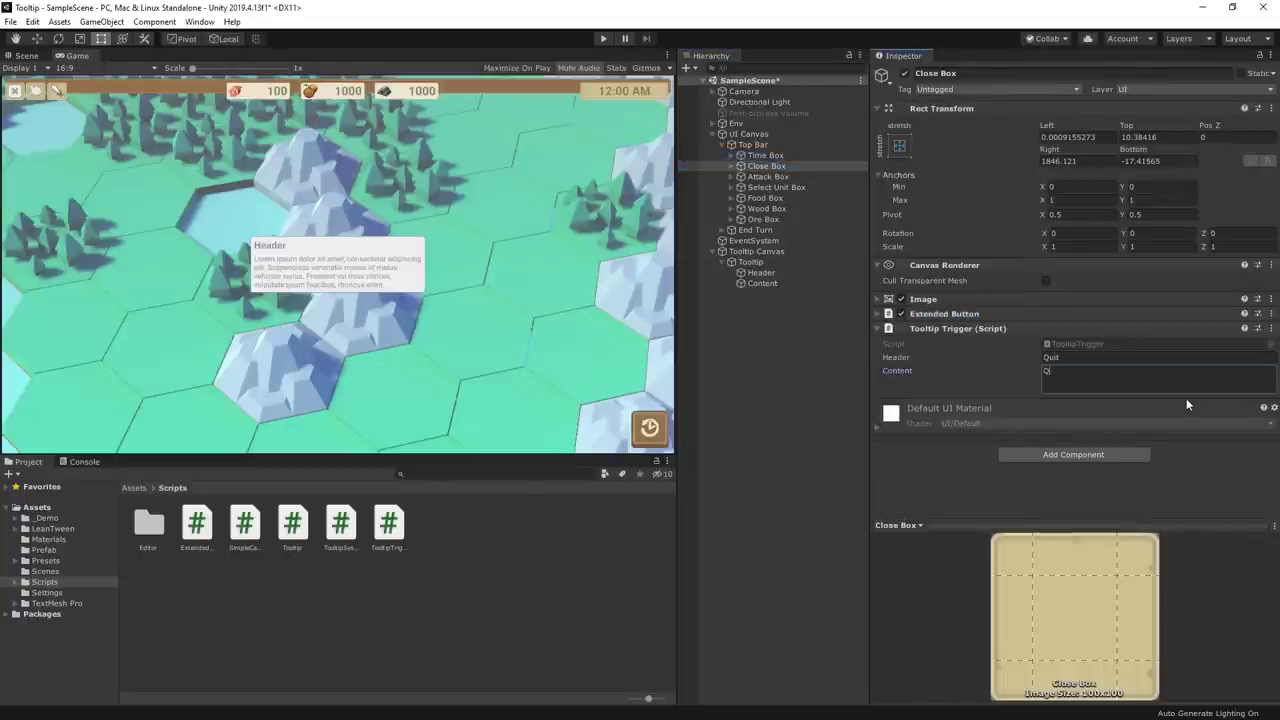
type("Exits the game and re")
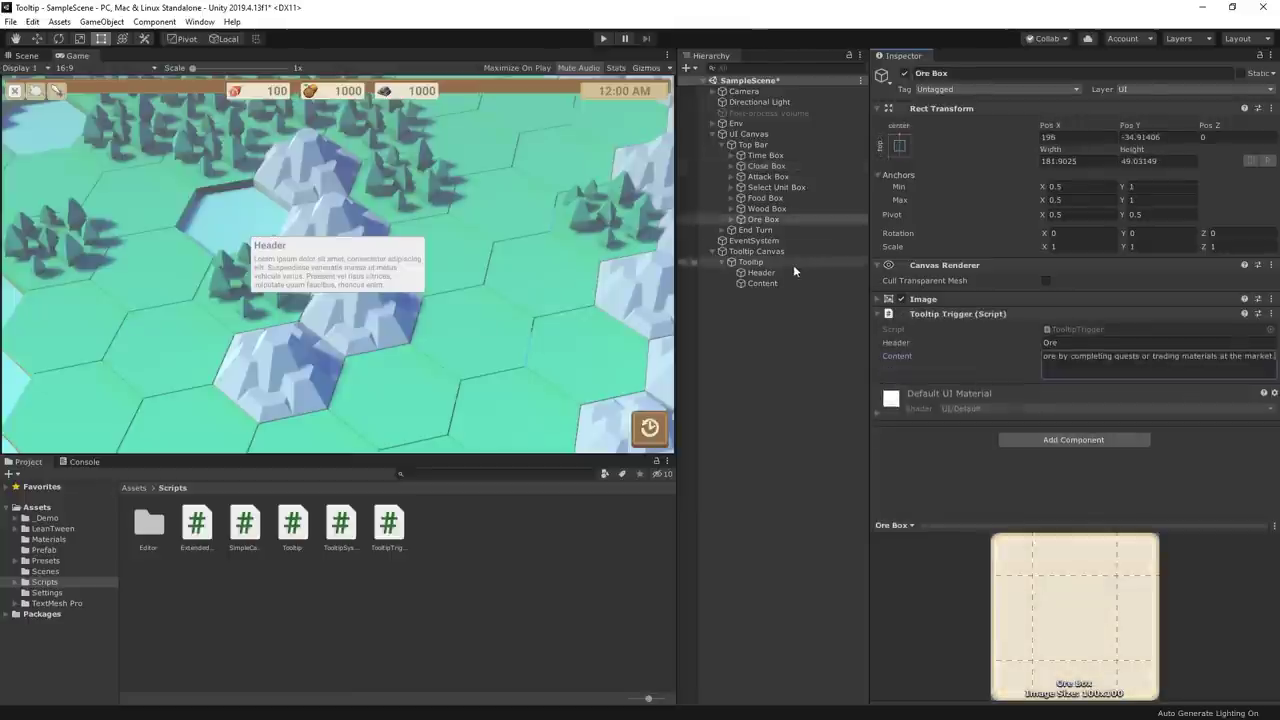
Set the End Turn object's Tooltip Trigger content to "End Turn.", collapse UI Canvas and save the scene
left_click(757, 230)
left_click(1124, 375)
type("End Turn.")
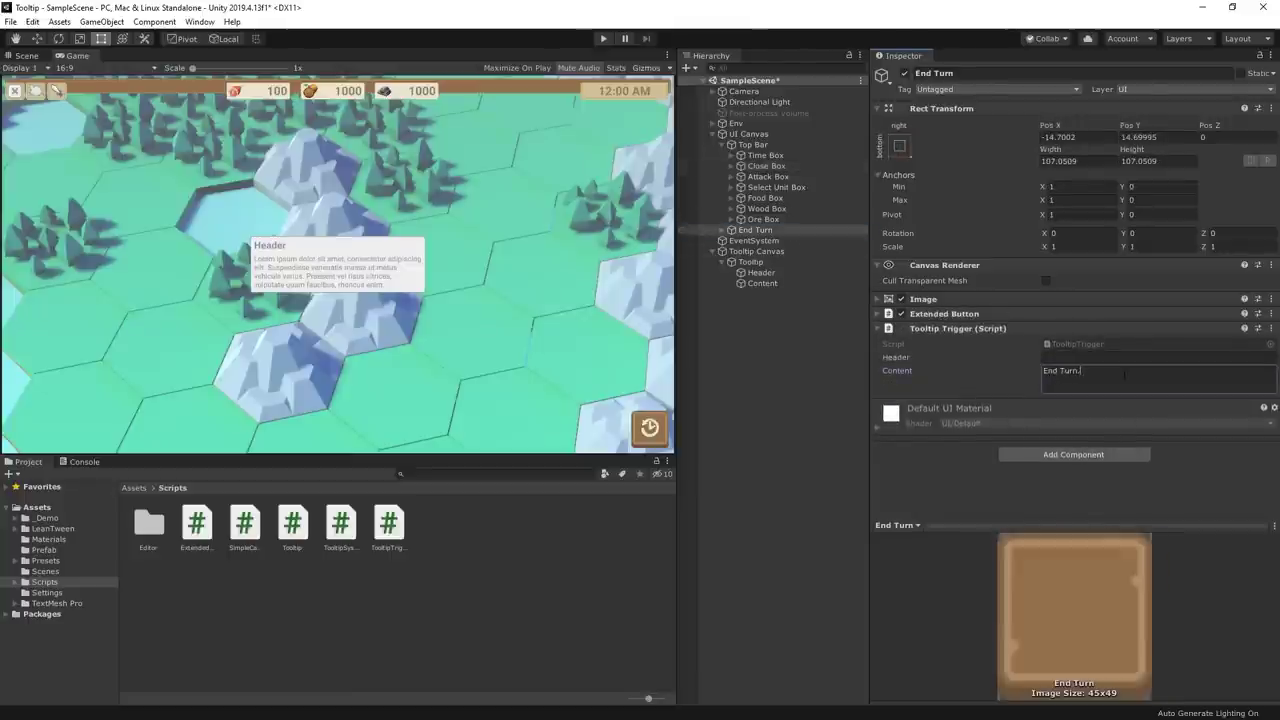
left_click(775, 350)
left_click(712, 134)
key("ctrl+s")
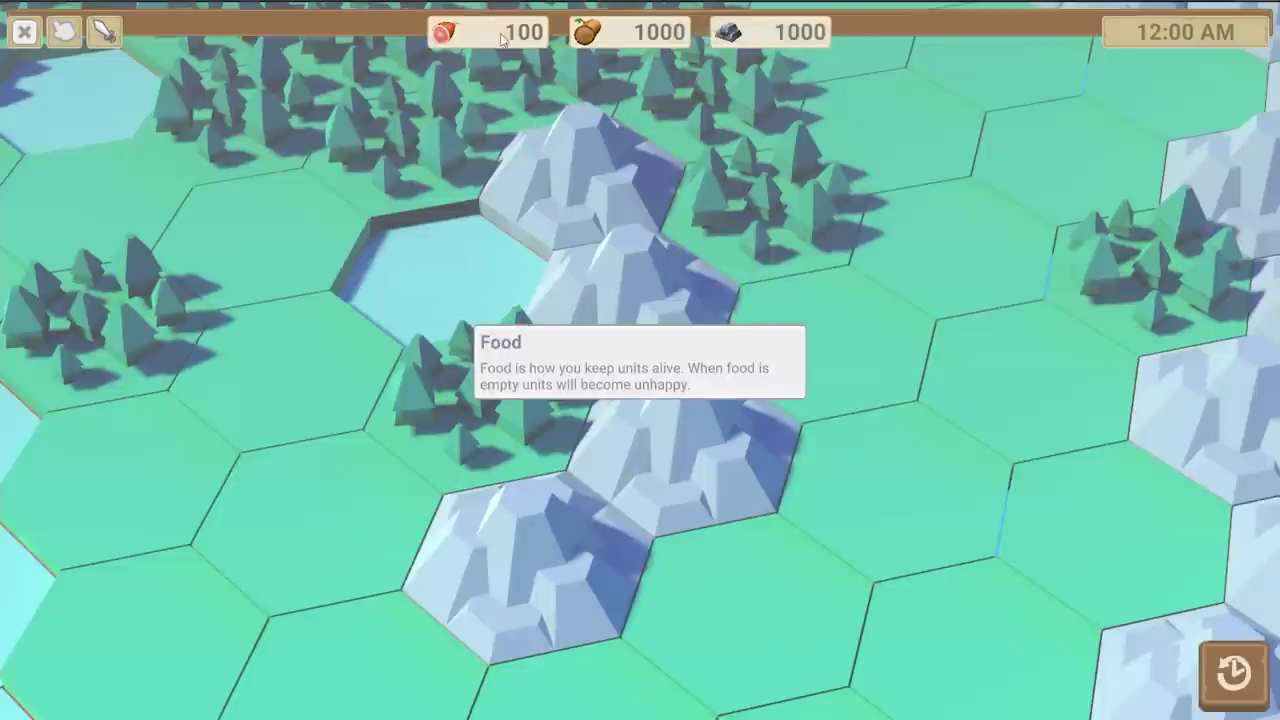
Check the Wood and Ore tooltips over their resource counters in the running game
mouse_move(640, 43)
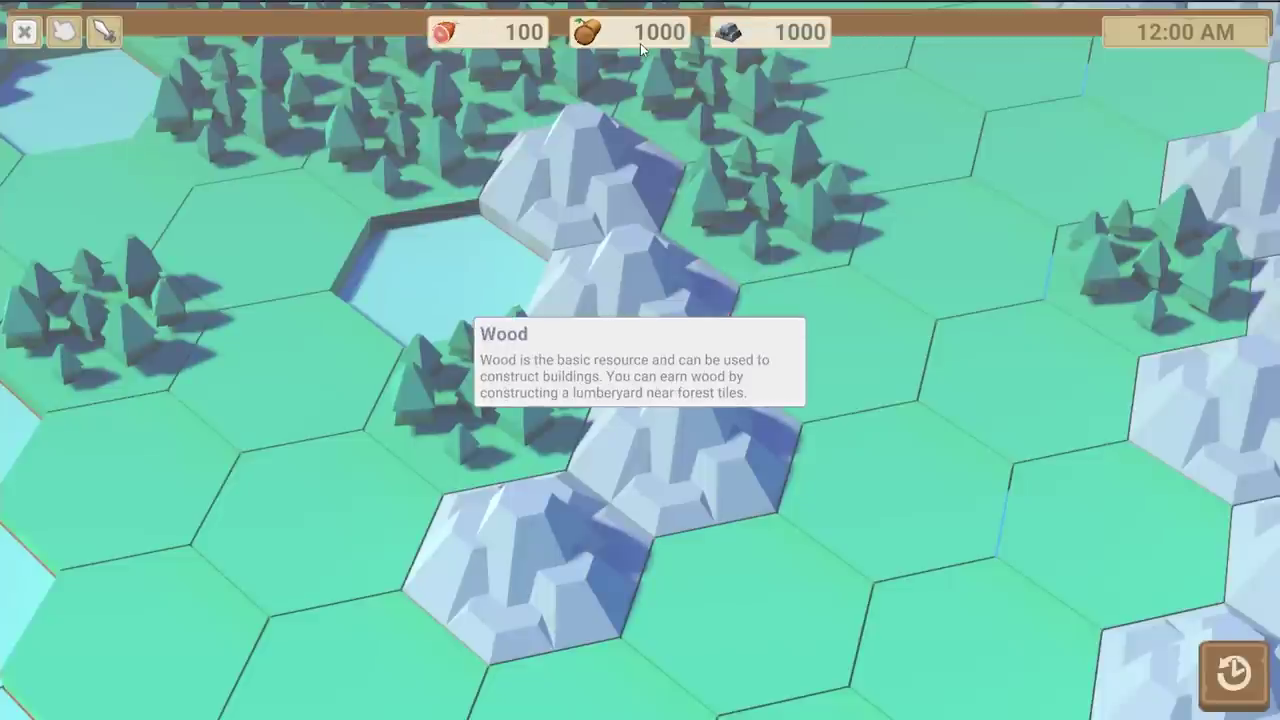
mouse_move(744, 36)
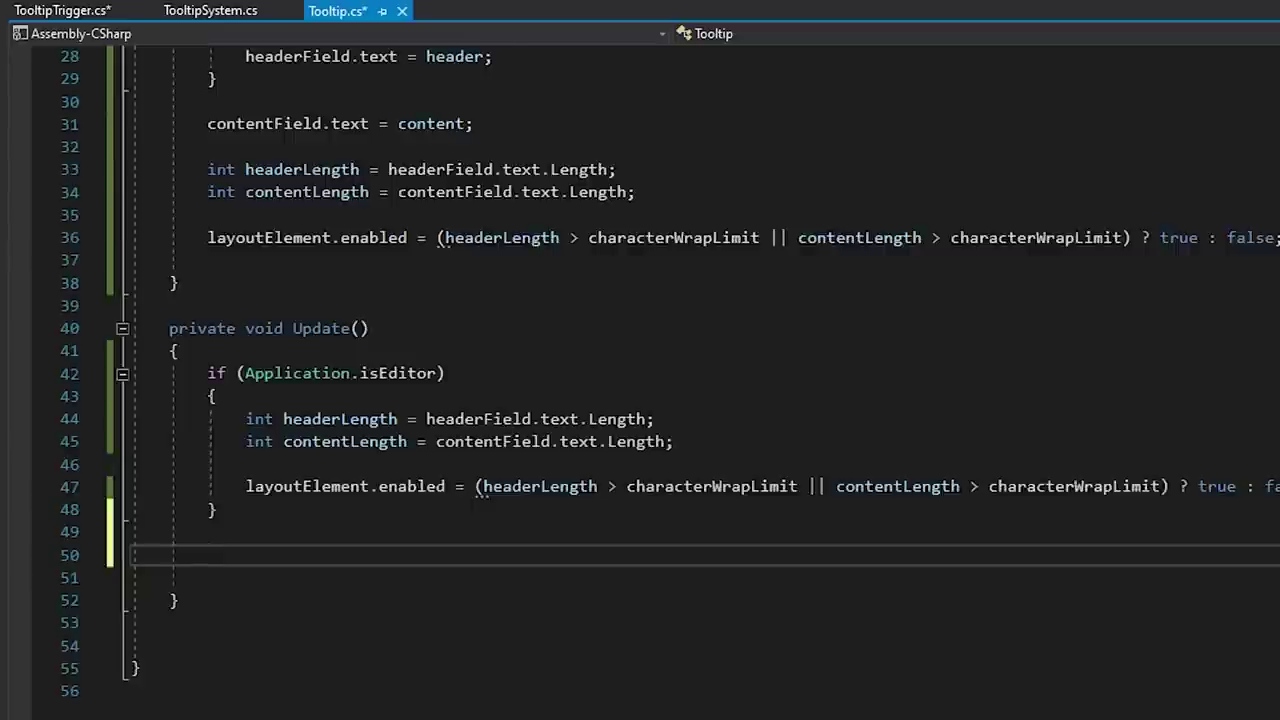
At the end of Update in Tooltip.cs, store Input.mousePosition in a Vector2 named position and assign it to transform.position
scroll(445, 480, "down", 2)
type("Ve")
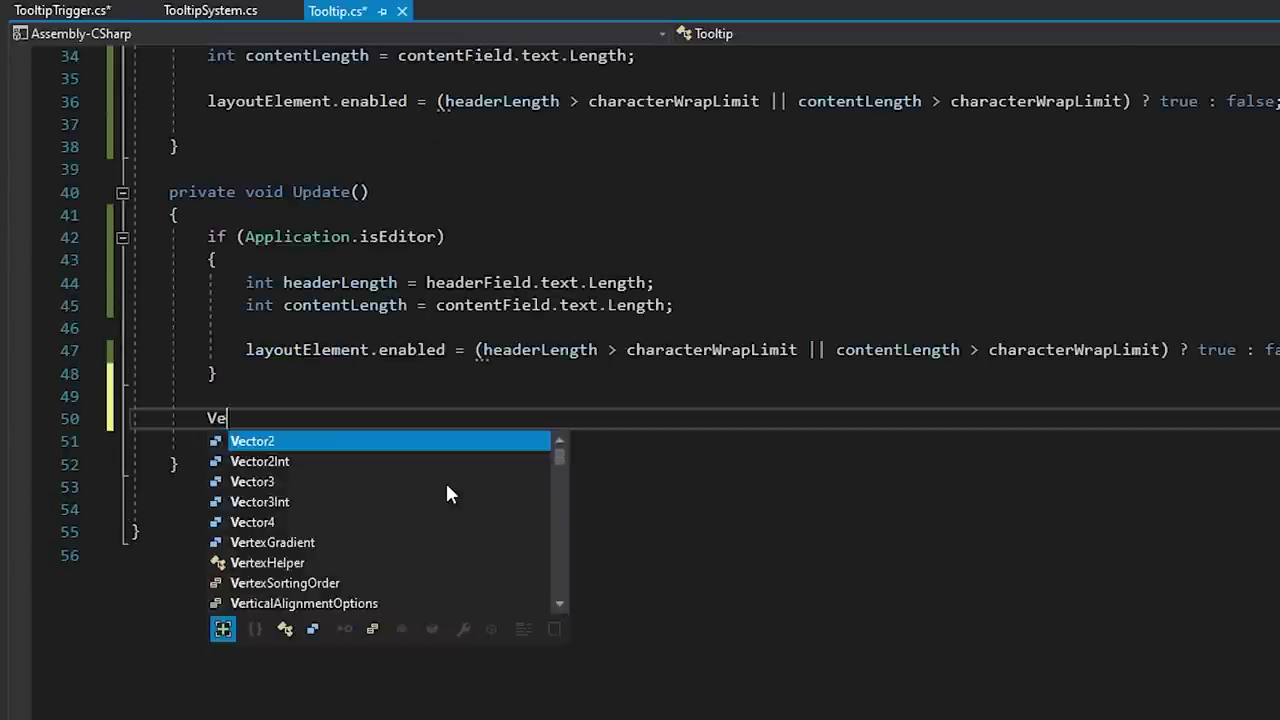
type("ctor2 position = Input.mousePosition;")
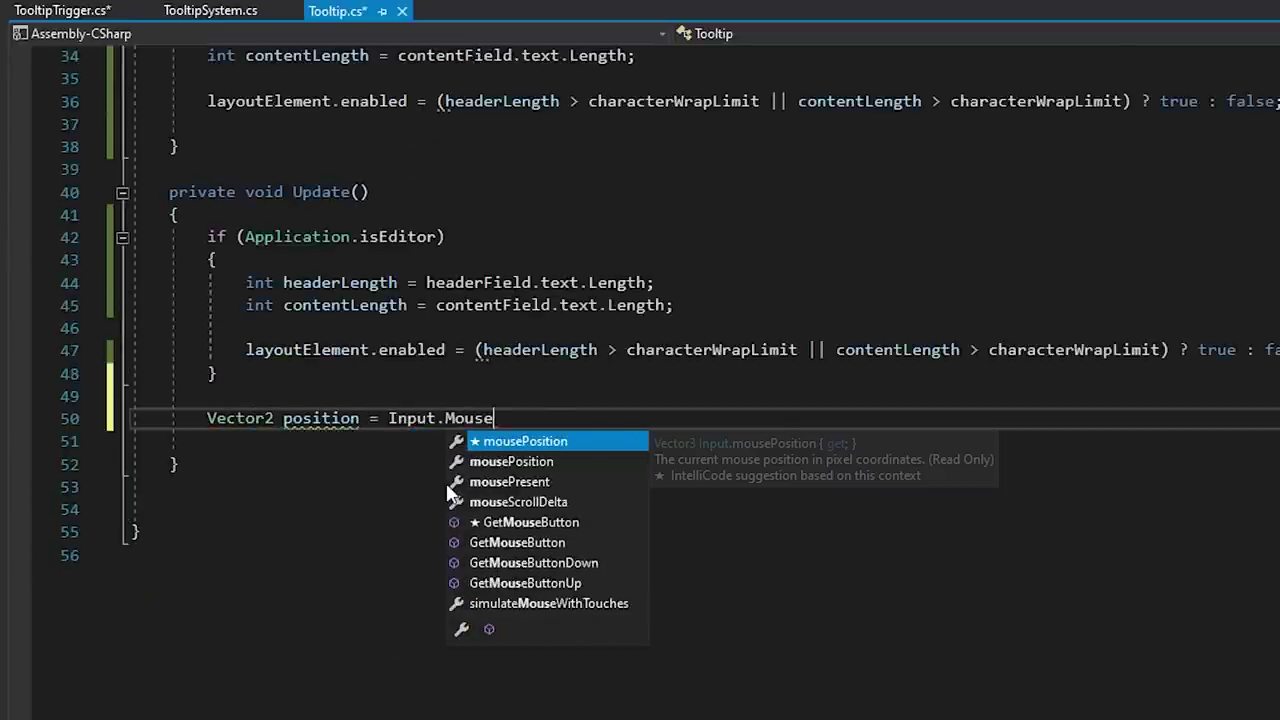
key("Return")
key("Return")
type("transform.position = position;")
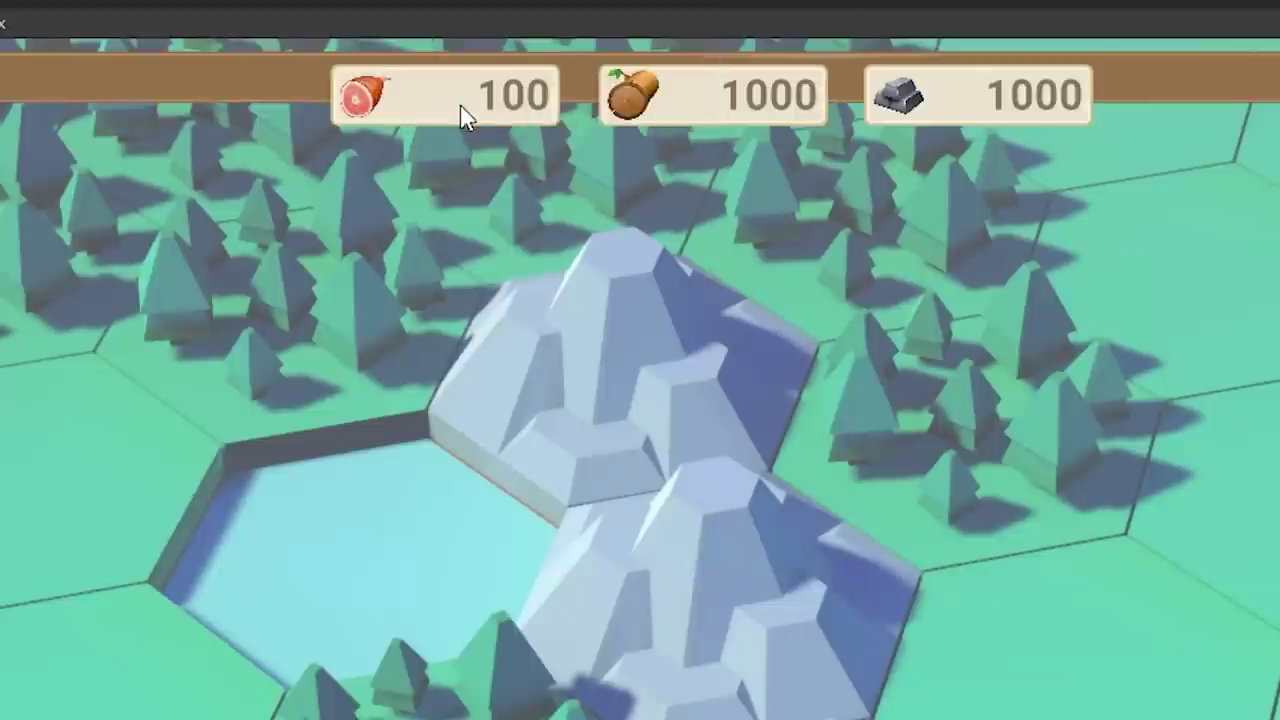
Test how the tooltip follows the pointer over the wood and ore counters in the running game
mouse_move(623, 115)
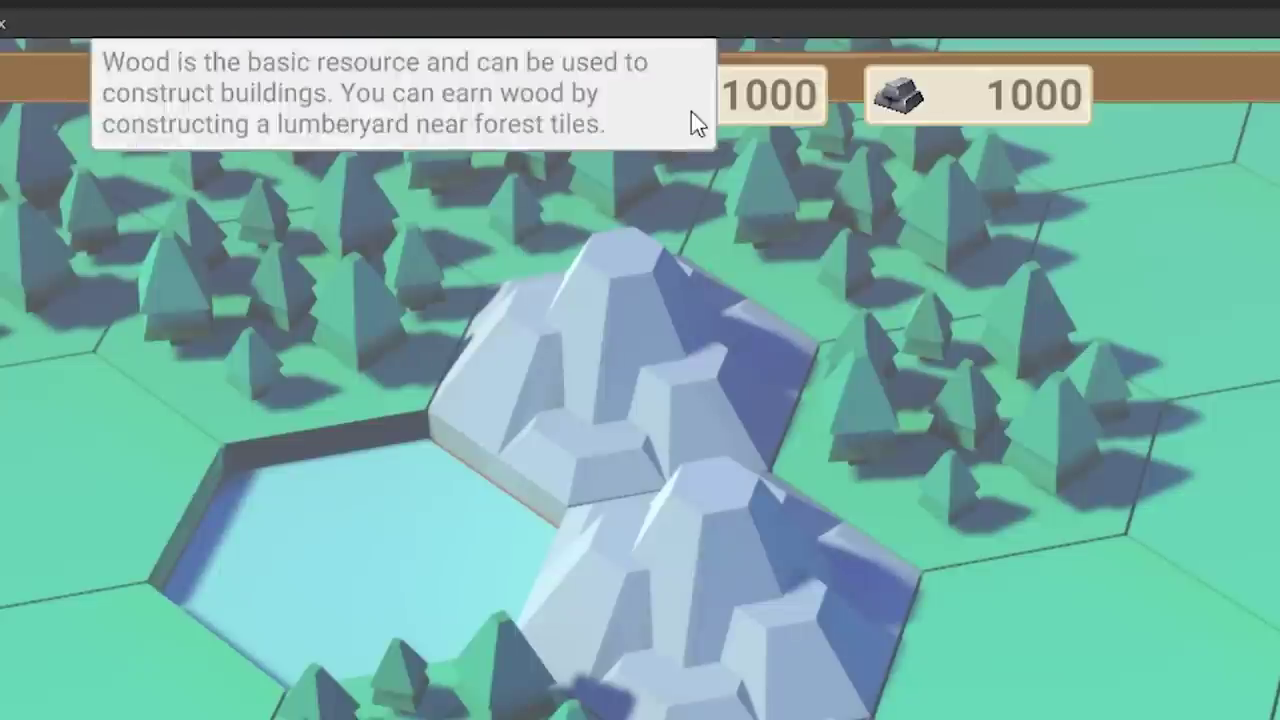
mouse_move(926, 115)
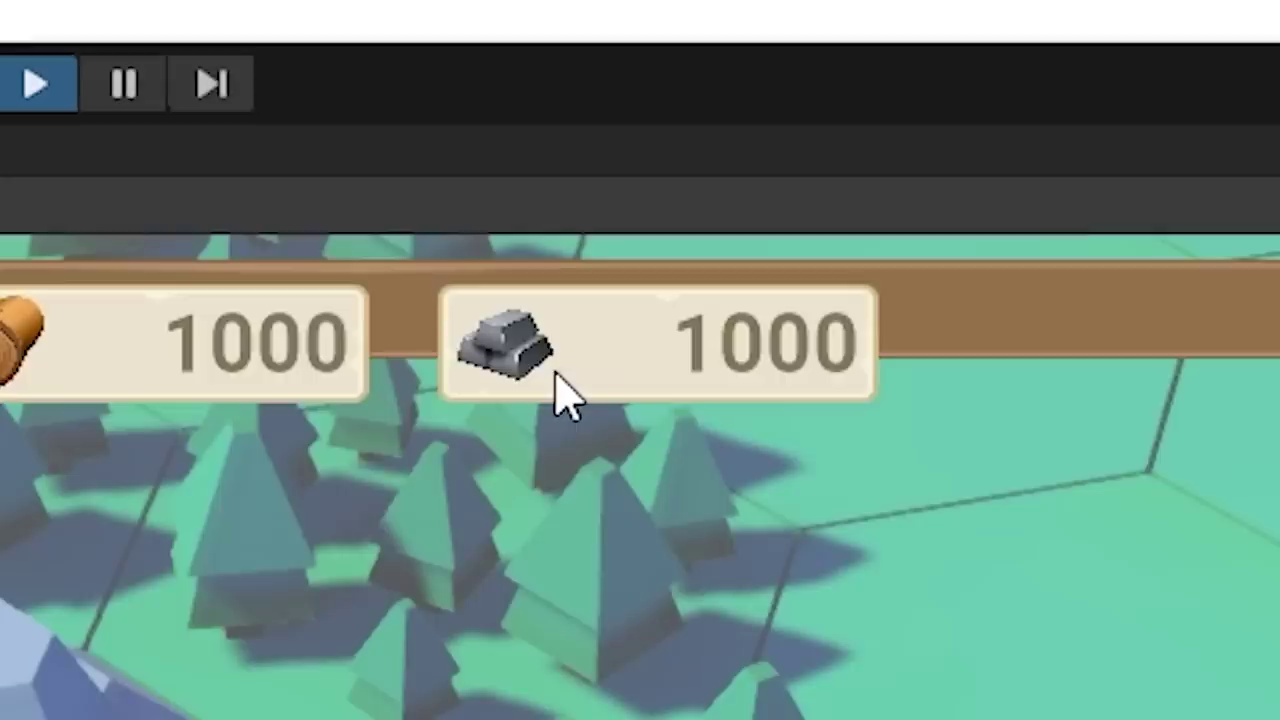
mouse_move(567, 398)
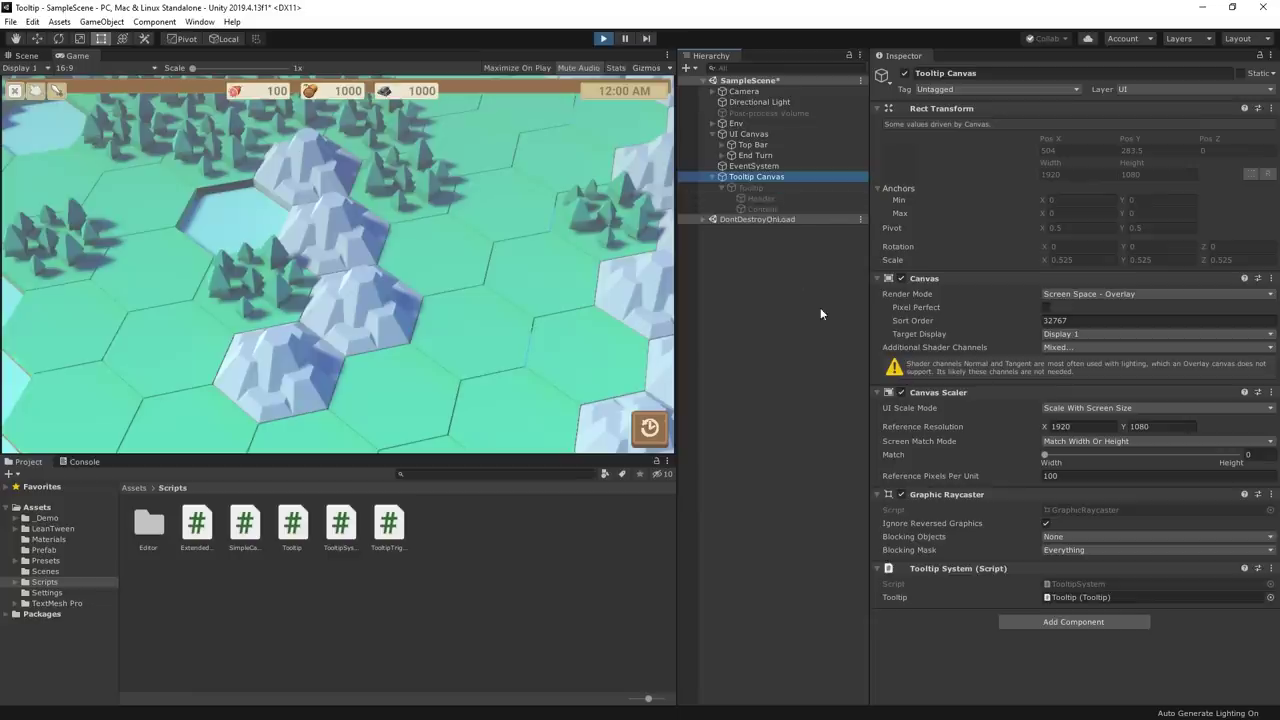
Stop the game, remove the Graphic Raycaster component from Tooltip Canvas, and run the game again to test the tooltips
left_click(604, 40)
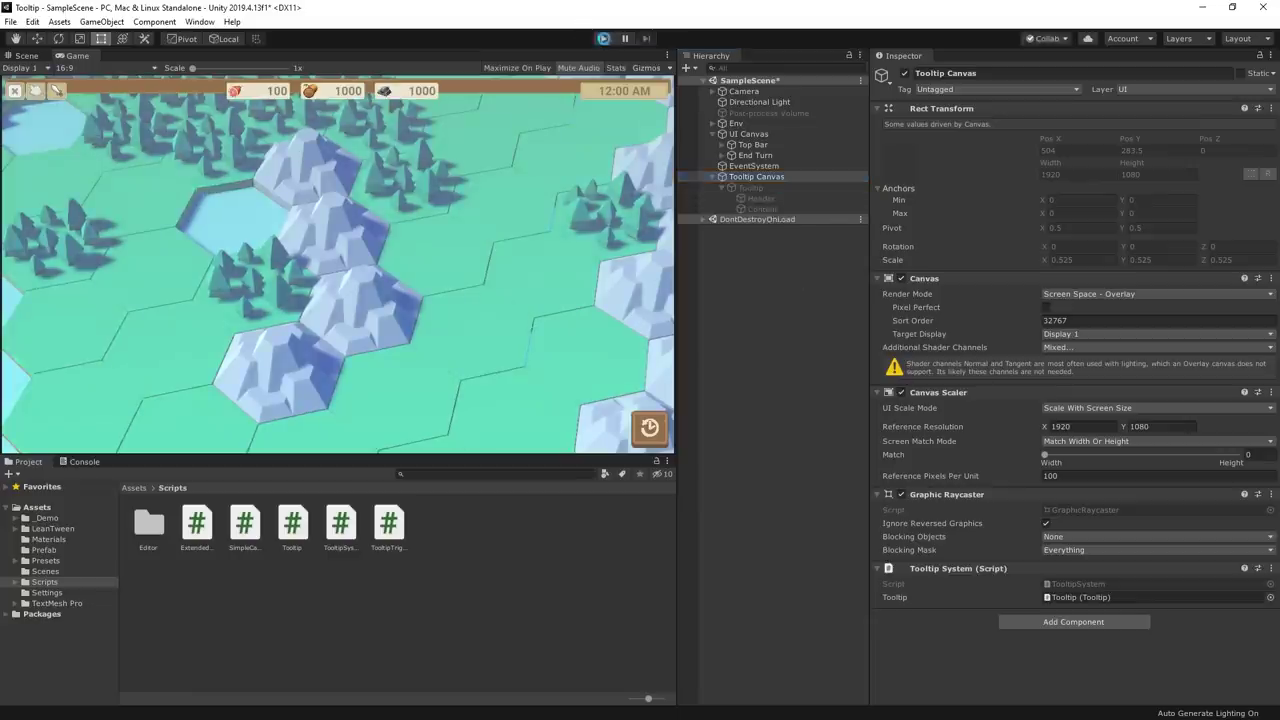
right_click(918, 497)
left_click(962, 520)
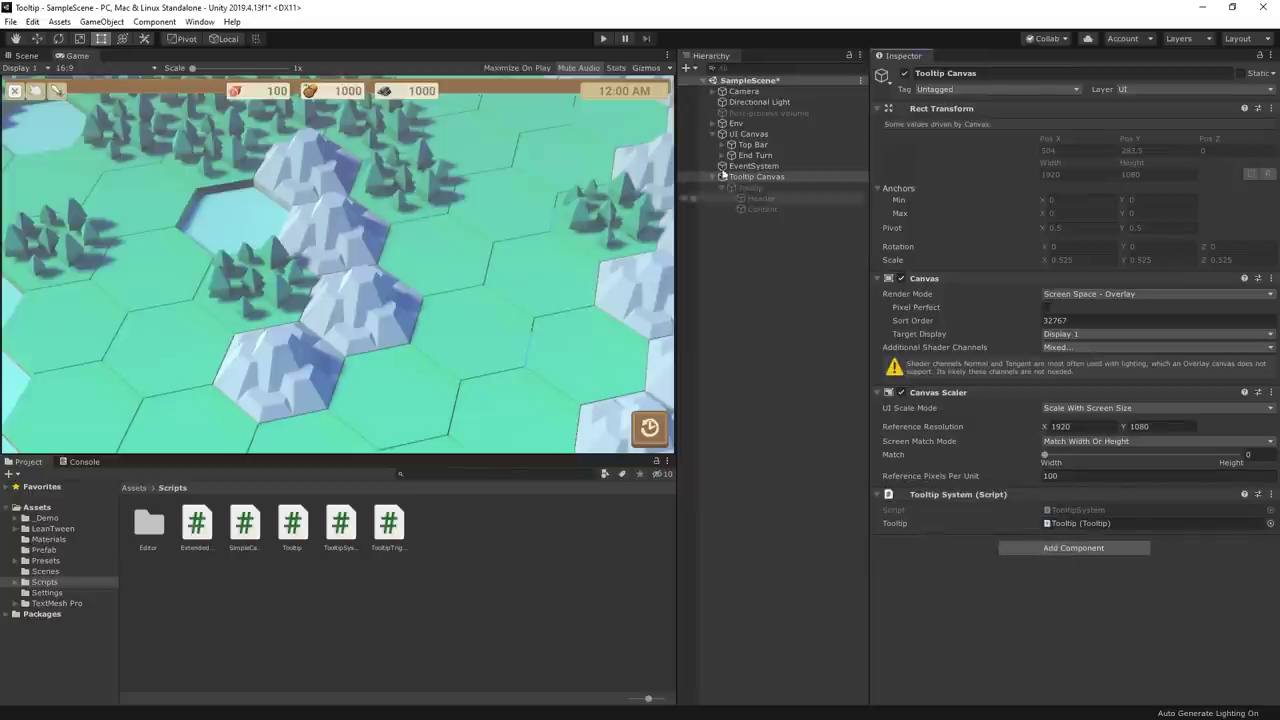
left_click(604, 40)
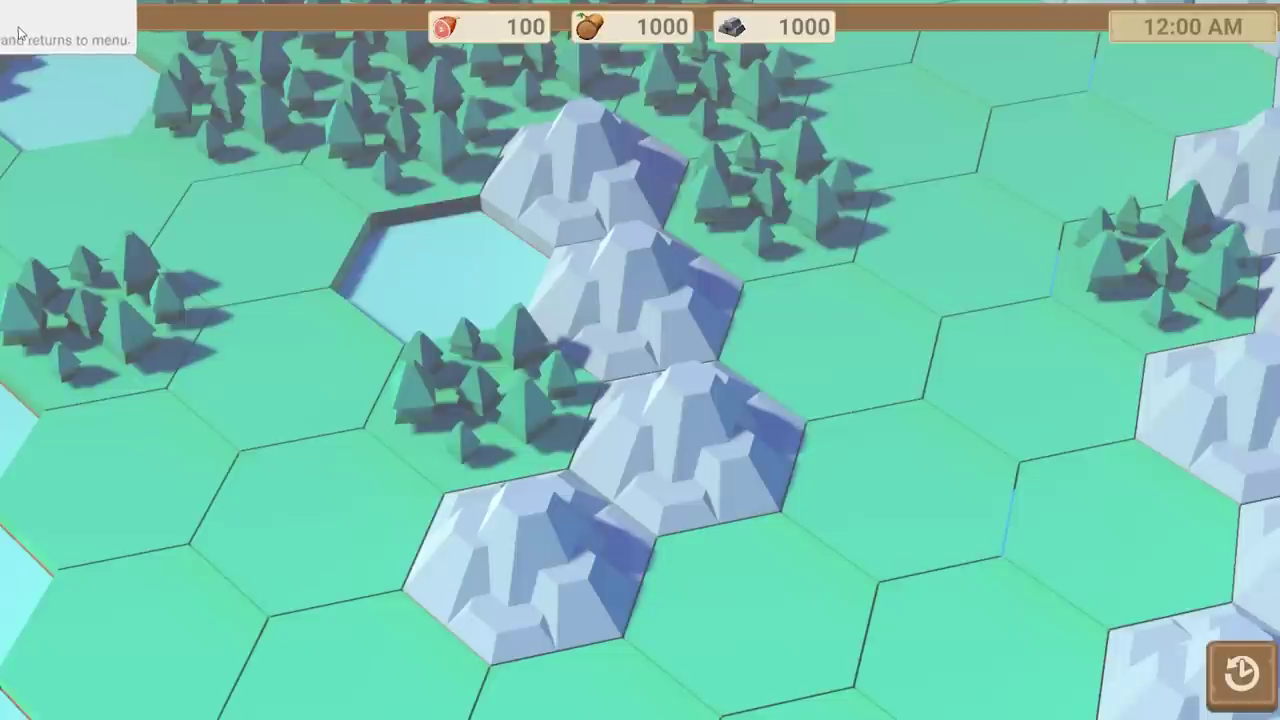
mouse_move(339, 95)
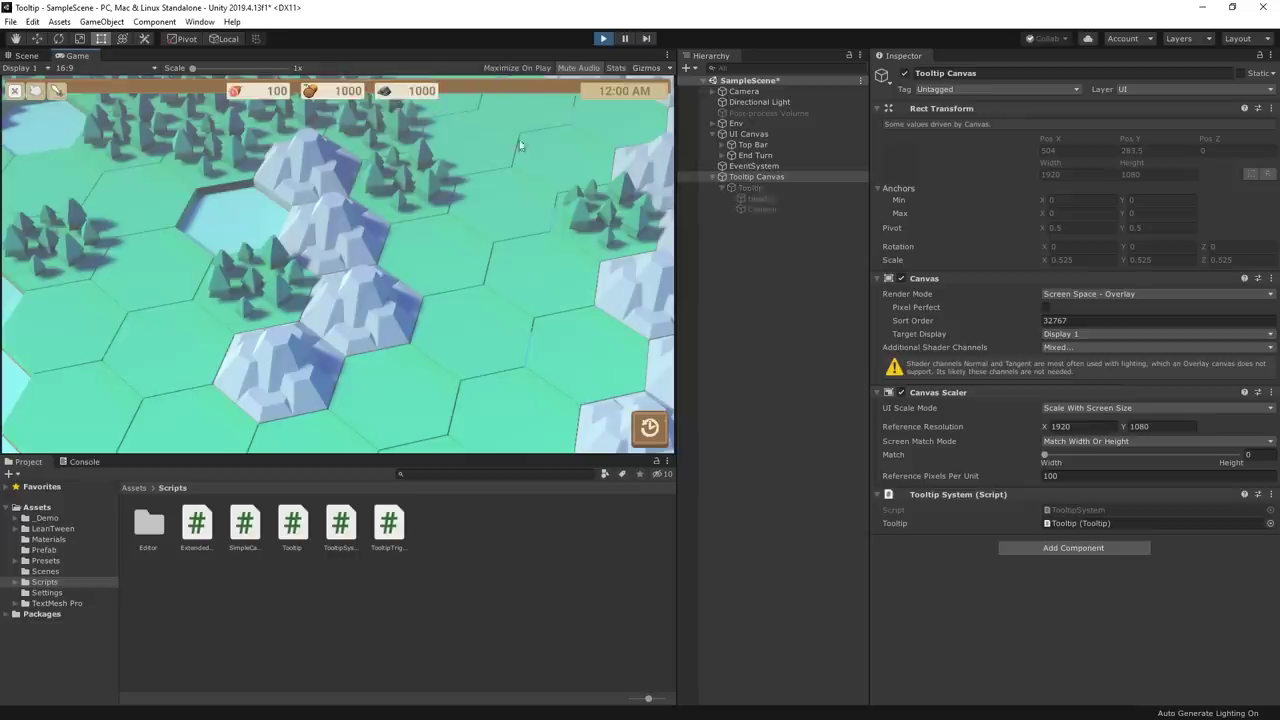
While the game runs, set Tooltip's pivot X to 0 and adjust pivot Y so the panel opens below and right of the pointer
left_click(750, 187)
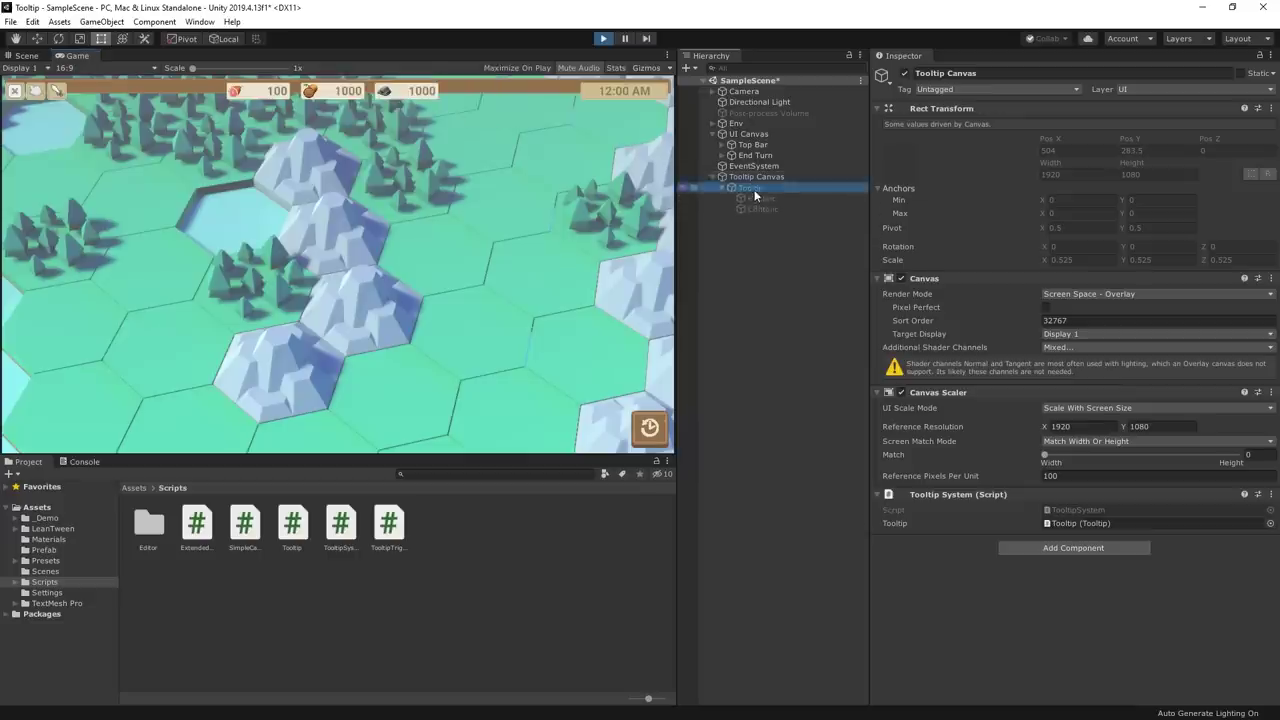
left_click(1079, 214)
left_click(1070, 338)
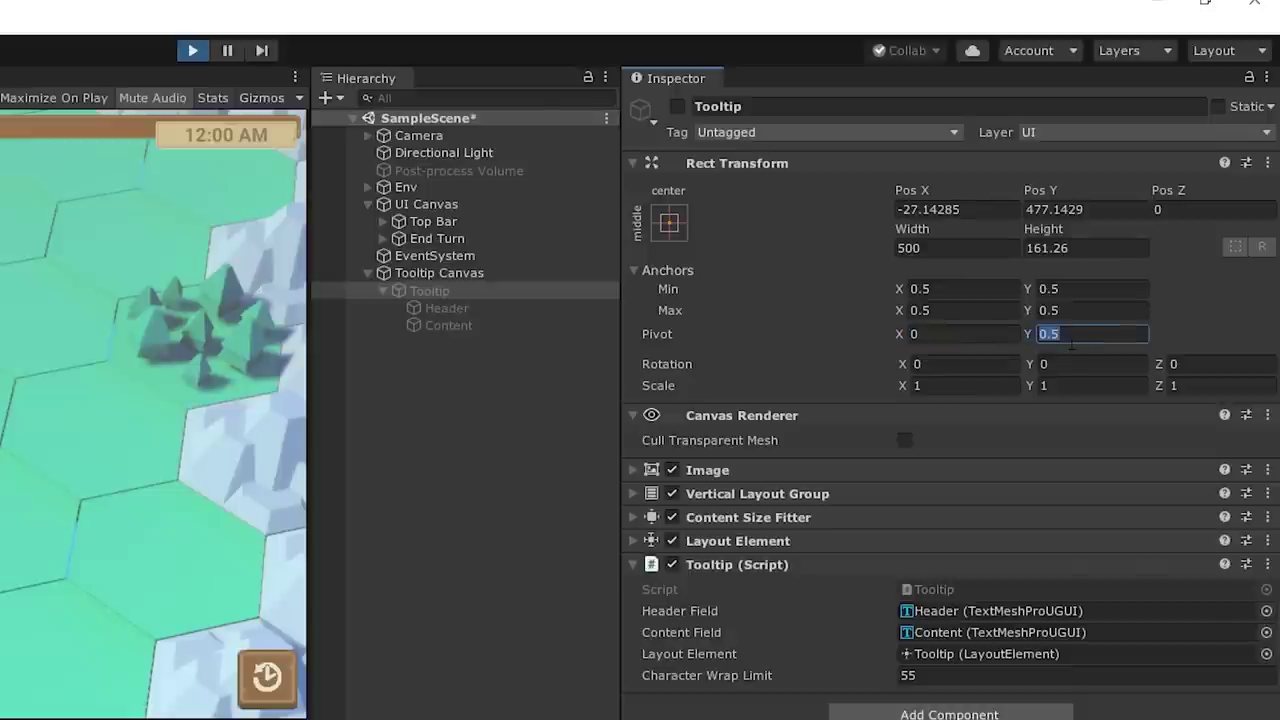
Test the tooltips of the ore counter, the clock and the End Turn button, including near the screen edges
left_click(640, 90)
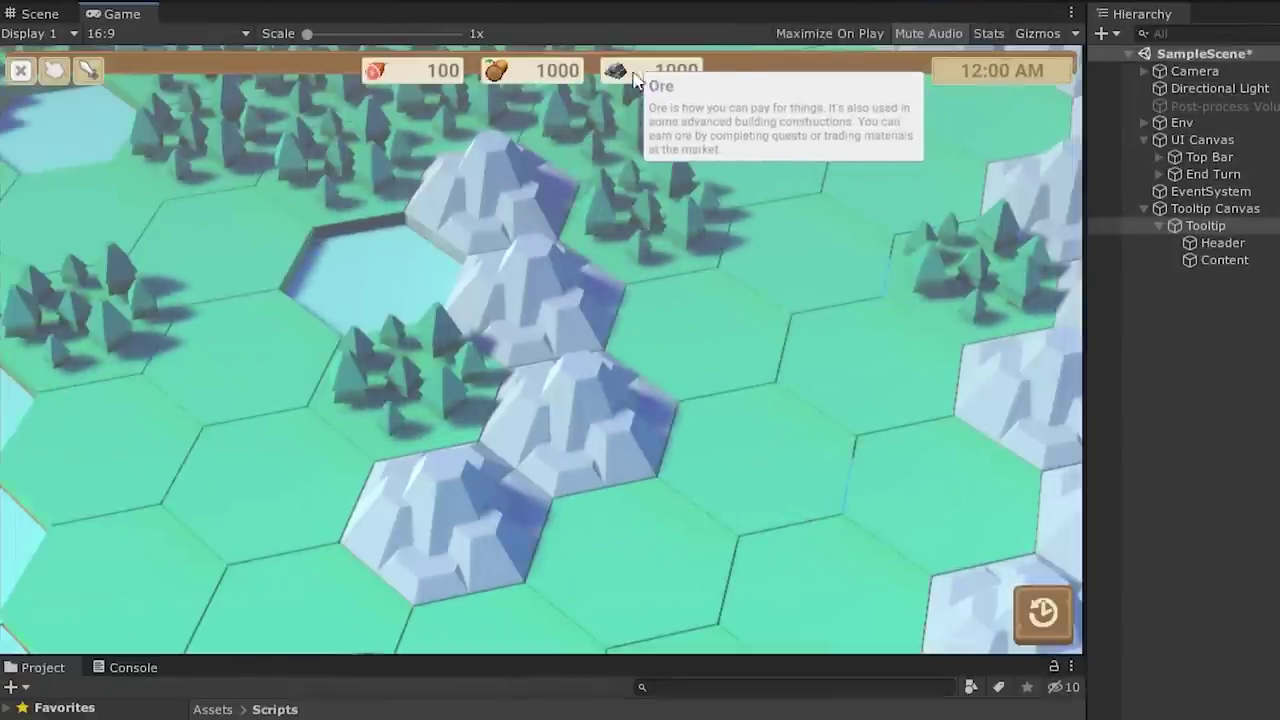
mouse_move(1036, 71)
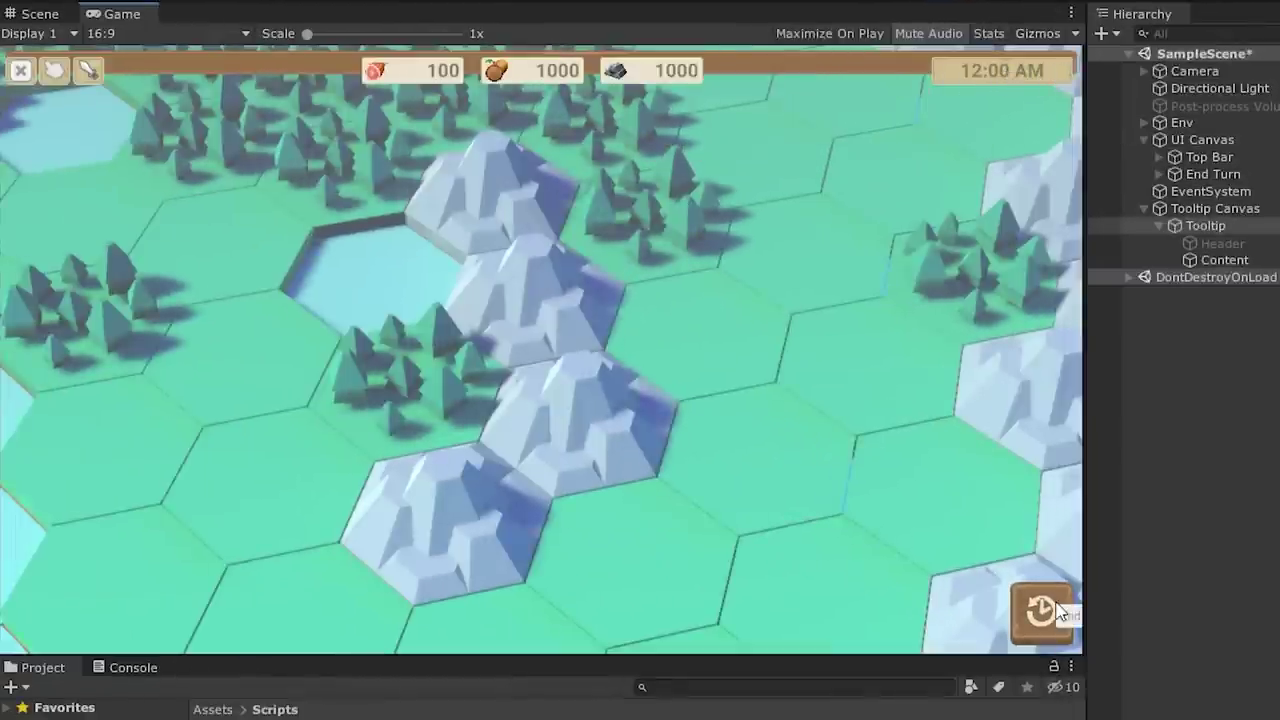
mouse_move(1042, 604)
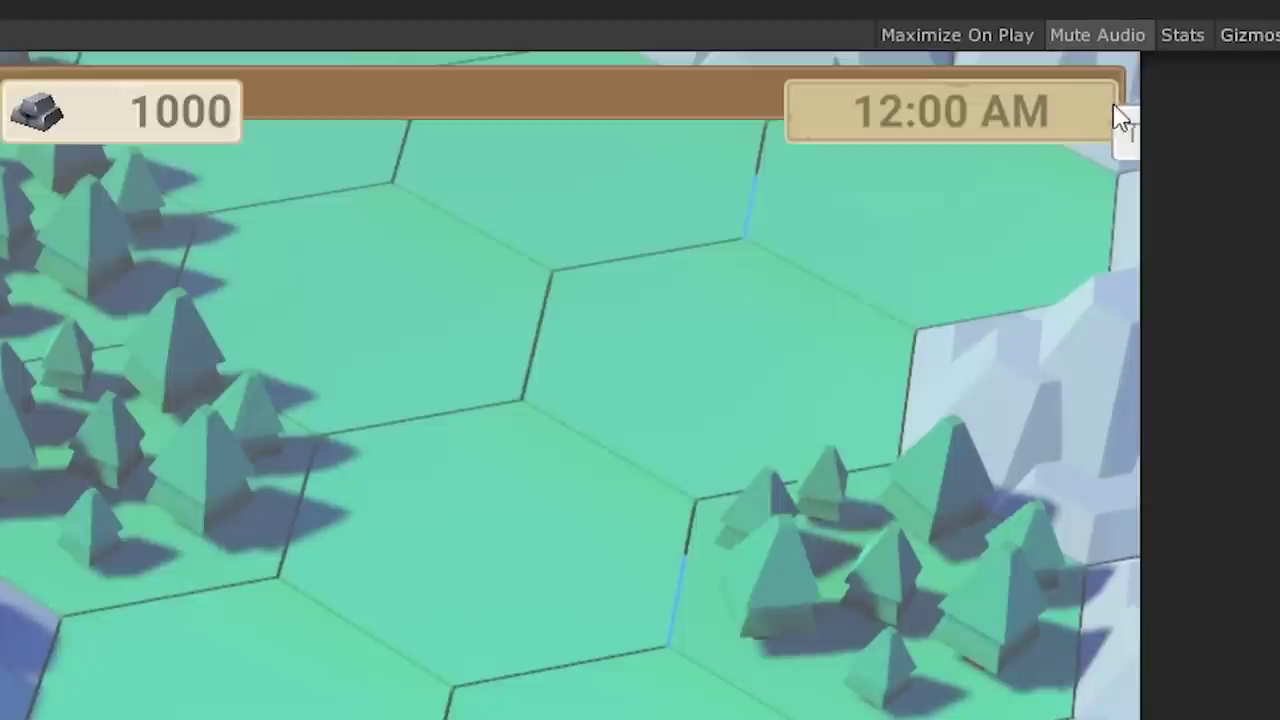
mouse_move(1051, 72)
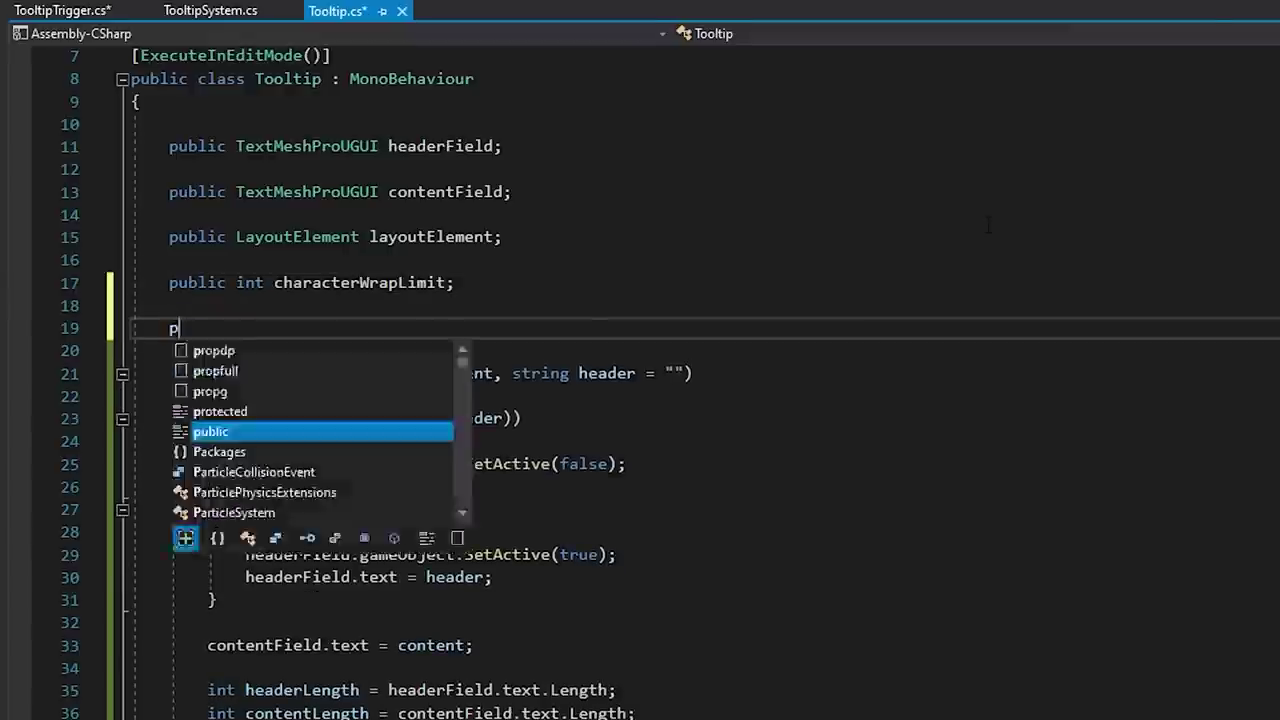
Declare a public RectTransform rectTransform field in Tooltip.cs and assign it with GetComponent<RectTransform>() in Awake
type("ublic RectTransform rectTransform;")
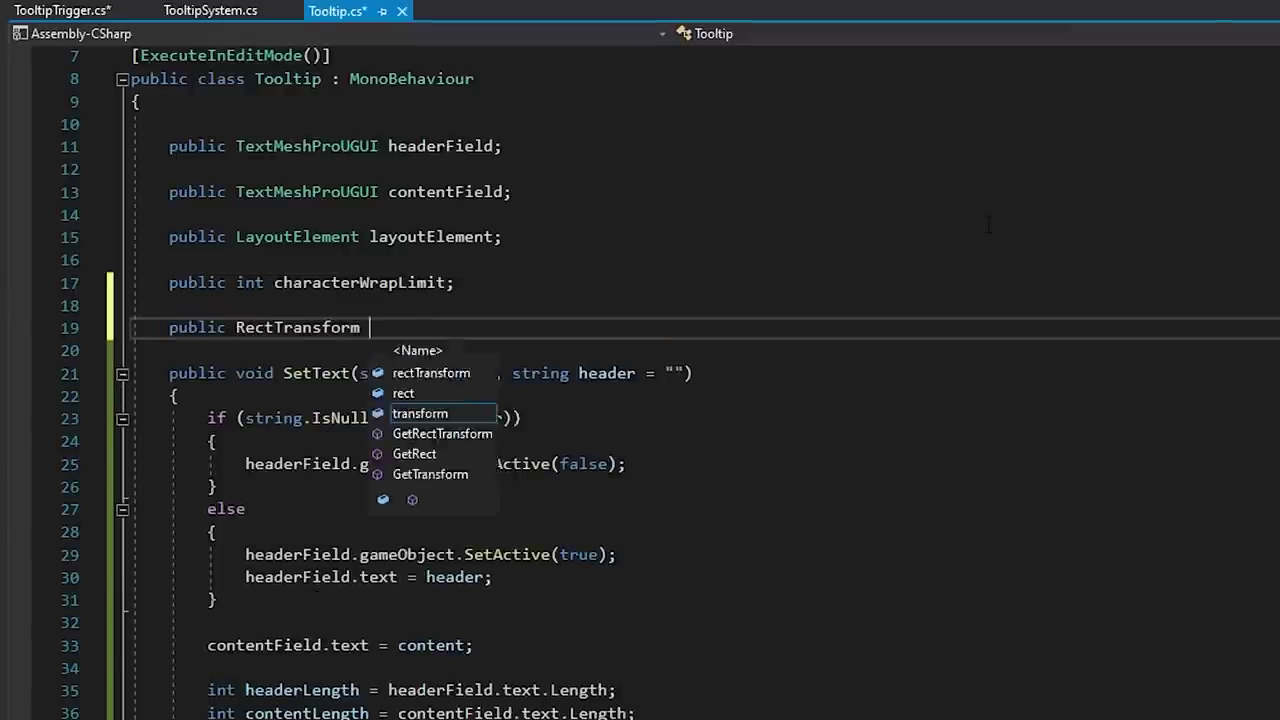
key("Return")
key("Return")
type("void A")
key("Tab")
type("rectTransform = GetComponent<RectTransform>();")
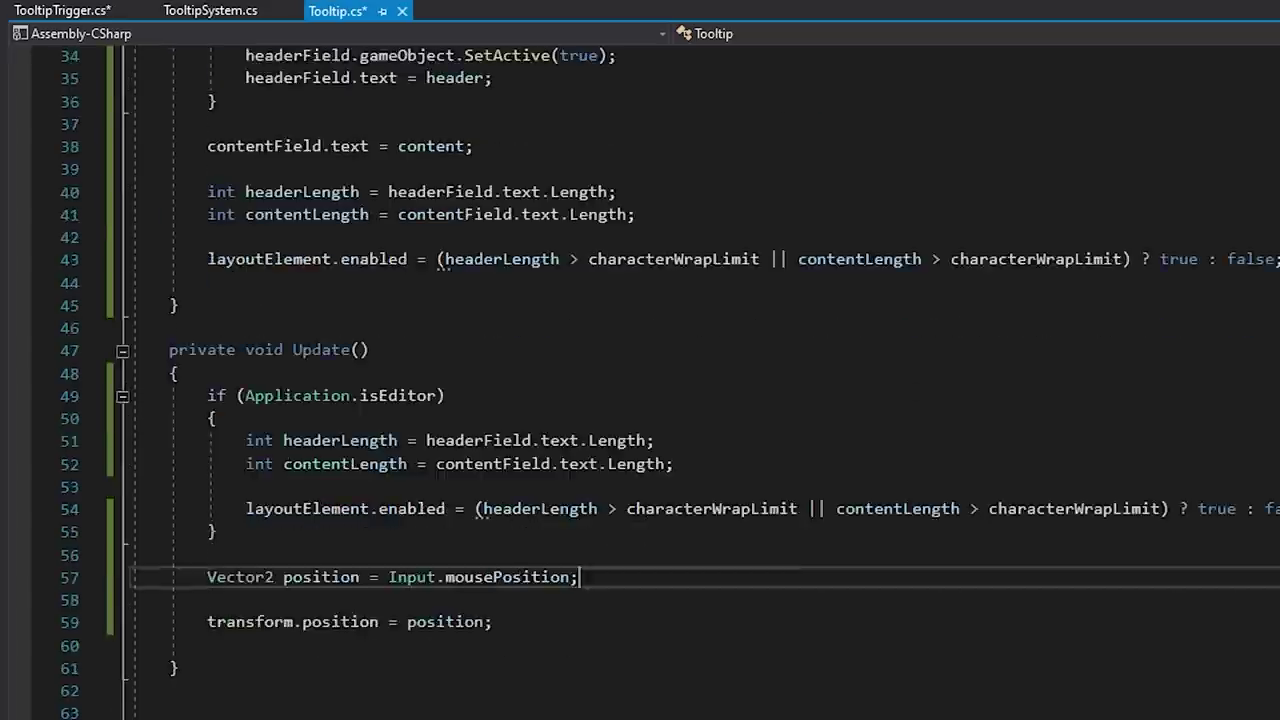
In Update, add float pivotX = position.x / Screen.width and float pivotY = position.y / Screen.height below the position variable, and save
key("Return")
key("Return")
key("Return")
key("Return")
key("Up")
key("Up")
type("float pivotX = m")
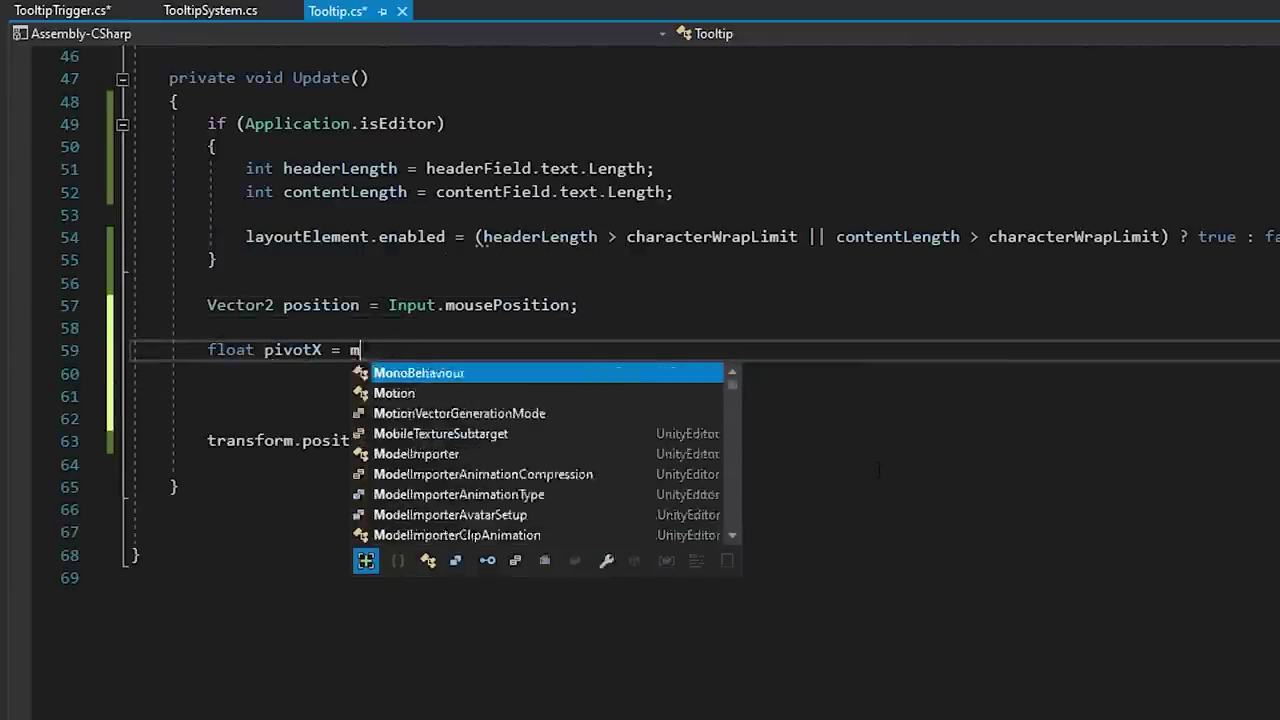
key("BackSpace")
type("position.x / Screen.width;")
key("Return")
type("float pivotY = position.y / S")
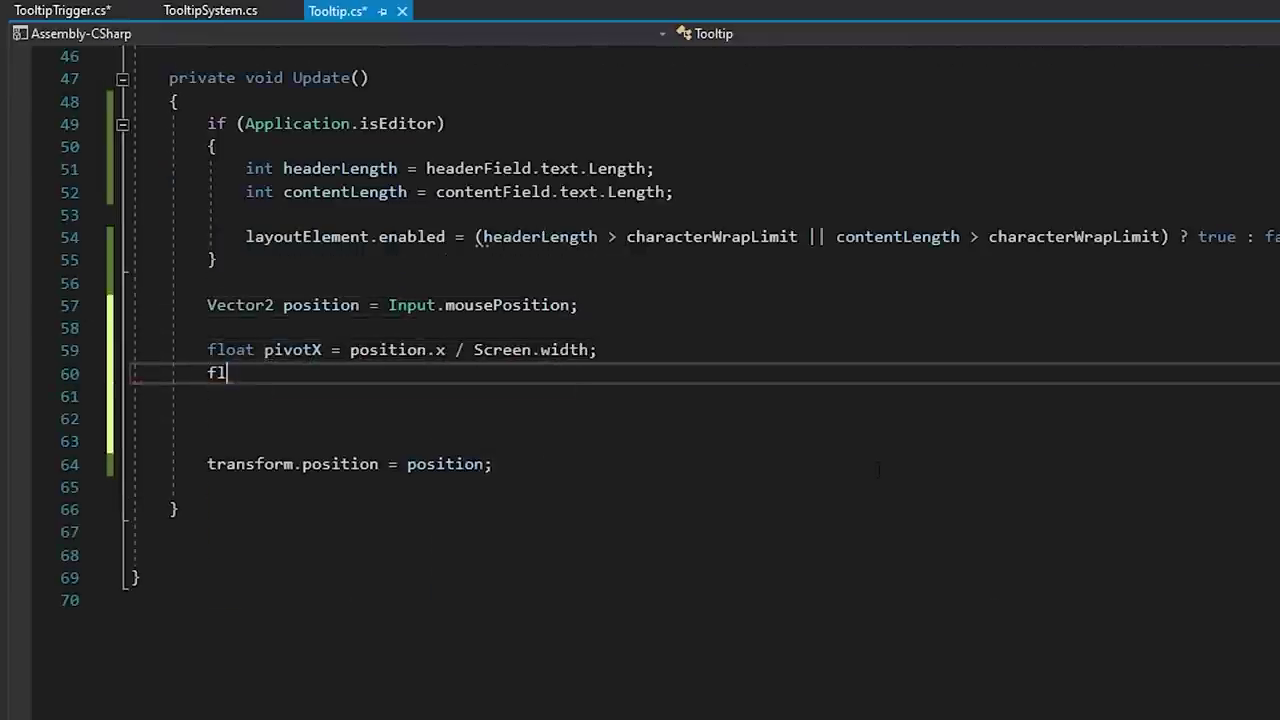
type("creen.height;")
key("ctrl+s")
Set rectTransform.pivot to new Vector2(pivotX, pivotY) above the transform.position line and test the resource tooltips in the running game
key("Down")
key("Down")
key("Down")
key("Down")
key("Home")
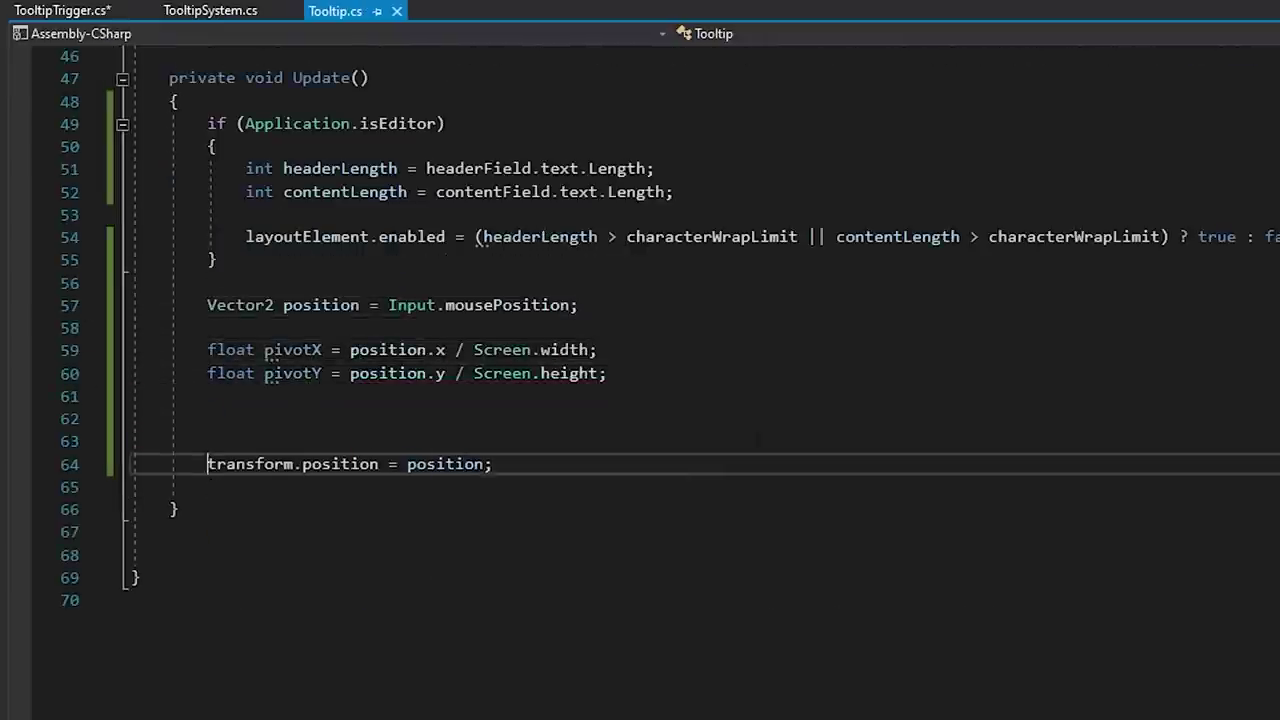
key("Up")
type("rectTransform.pivot = new Vector2(pivotX, pivotY)")
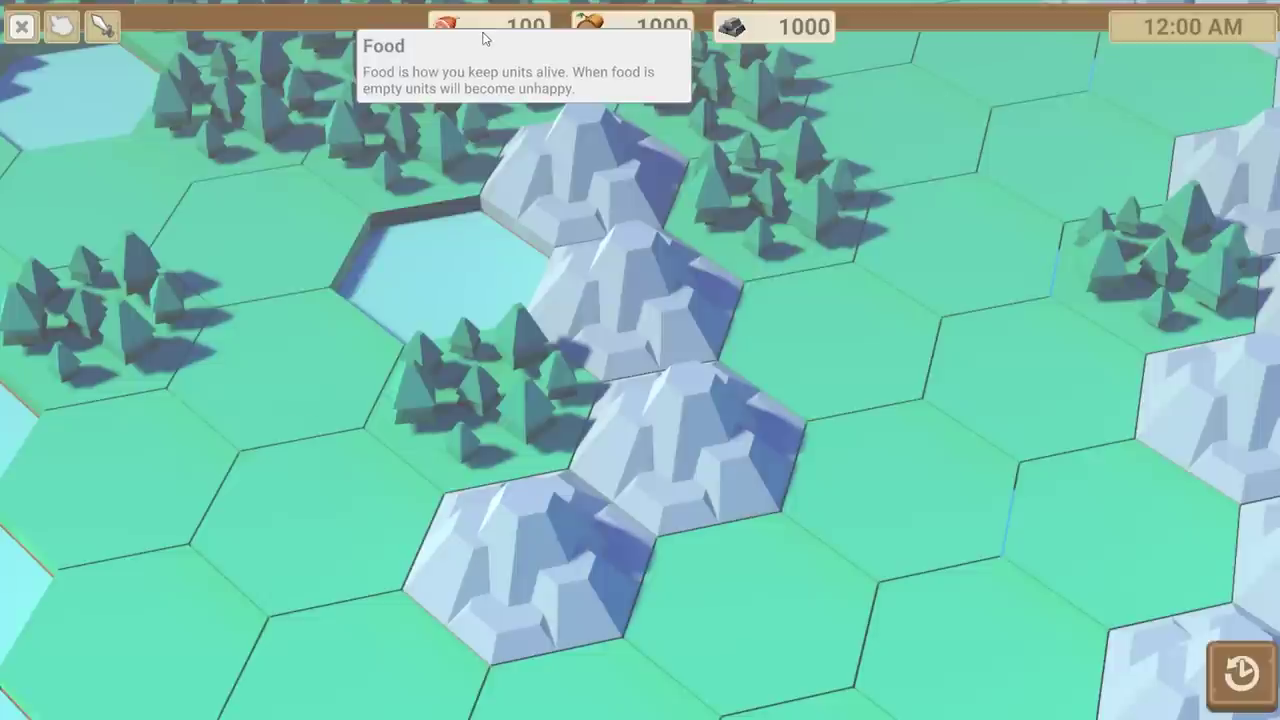
mouse_move(614, 37)
mouse_move(797, 28)
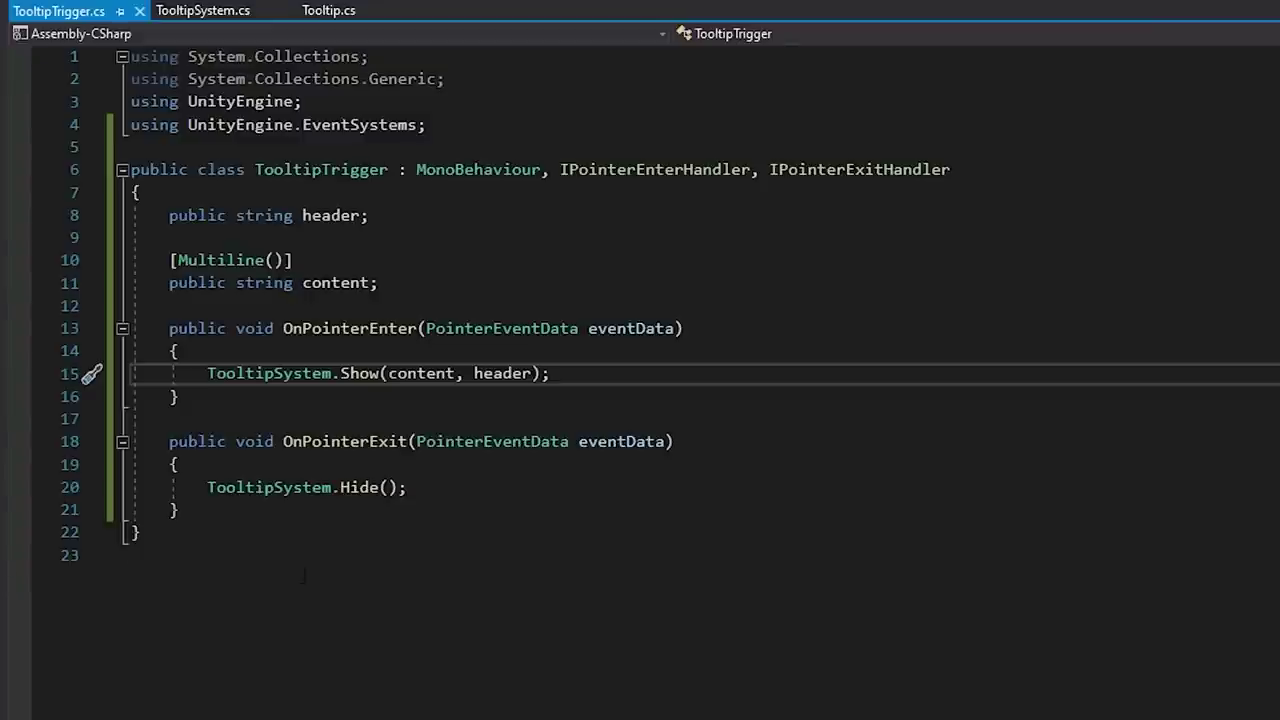
In TooltipTrigger's OnPointerEnter, wrap the TooltipSystem.Show call in LeanTween.delayedCall with a 0.5f delay and save
left_click(304, 576)
left_click(328, 348)
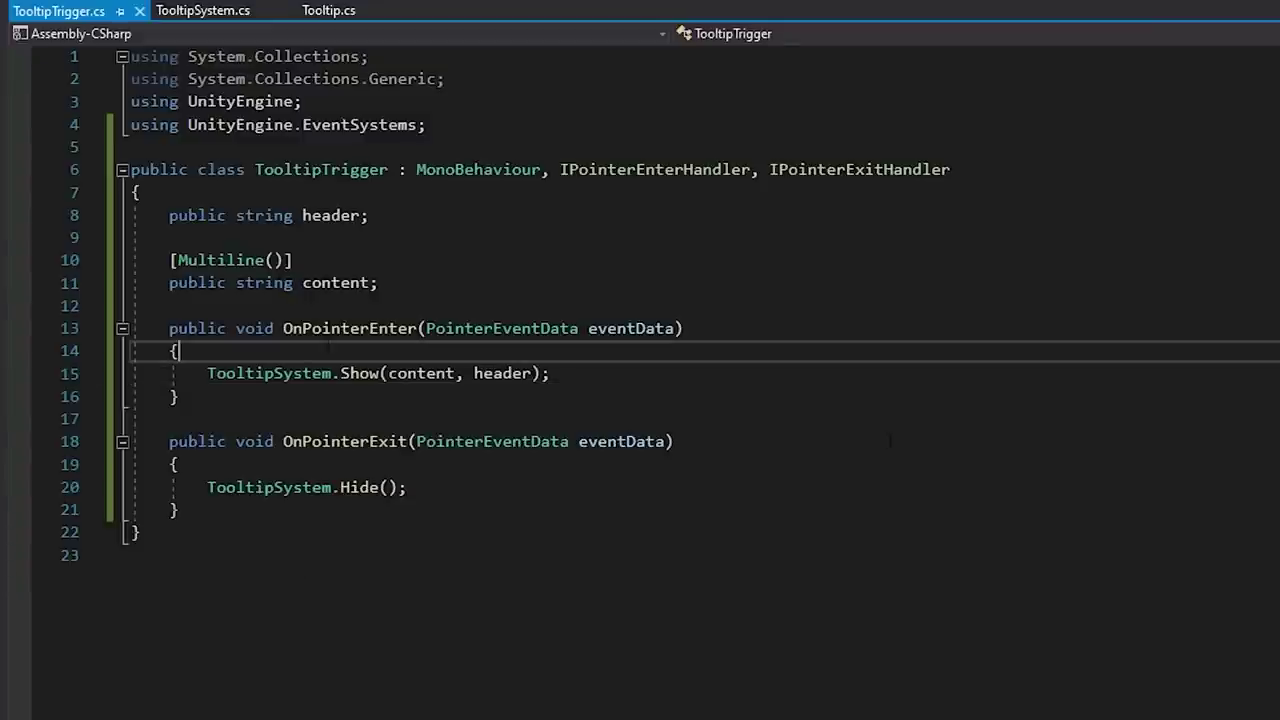
key("Return")
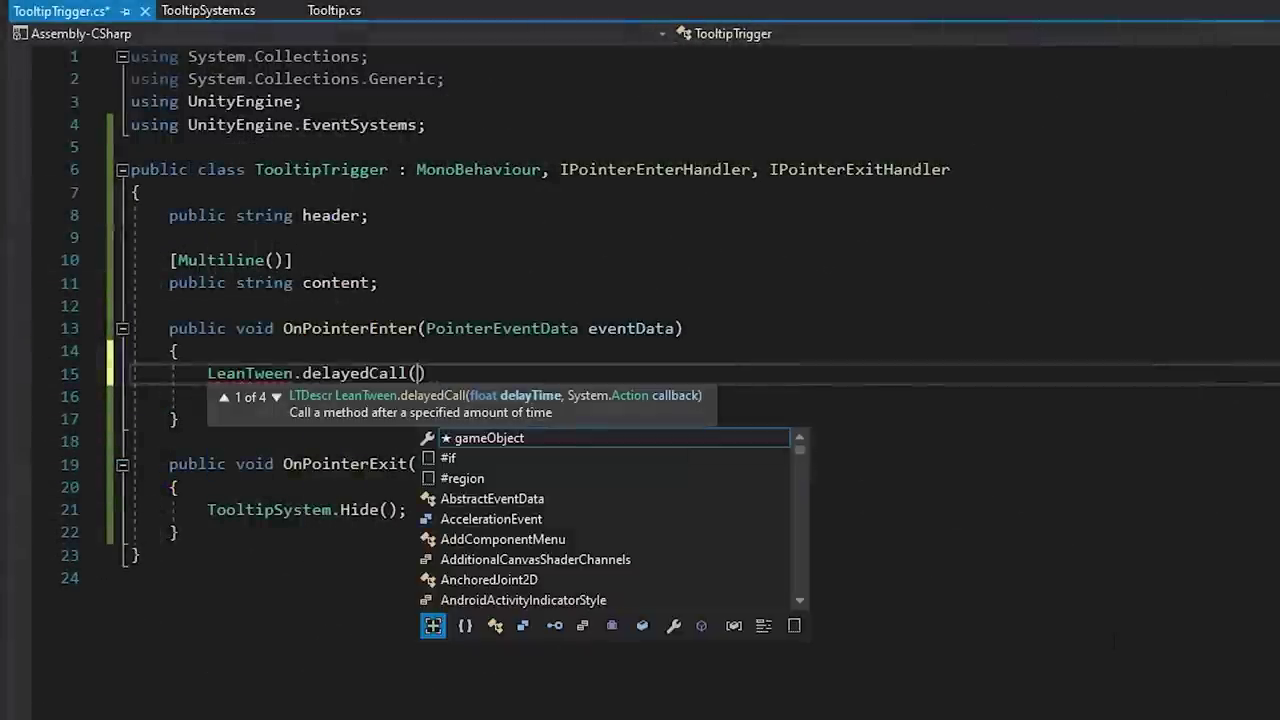
type("0.5f, () => {")
key("Delete")
key("Delete")
key("Down")
key("Return")
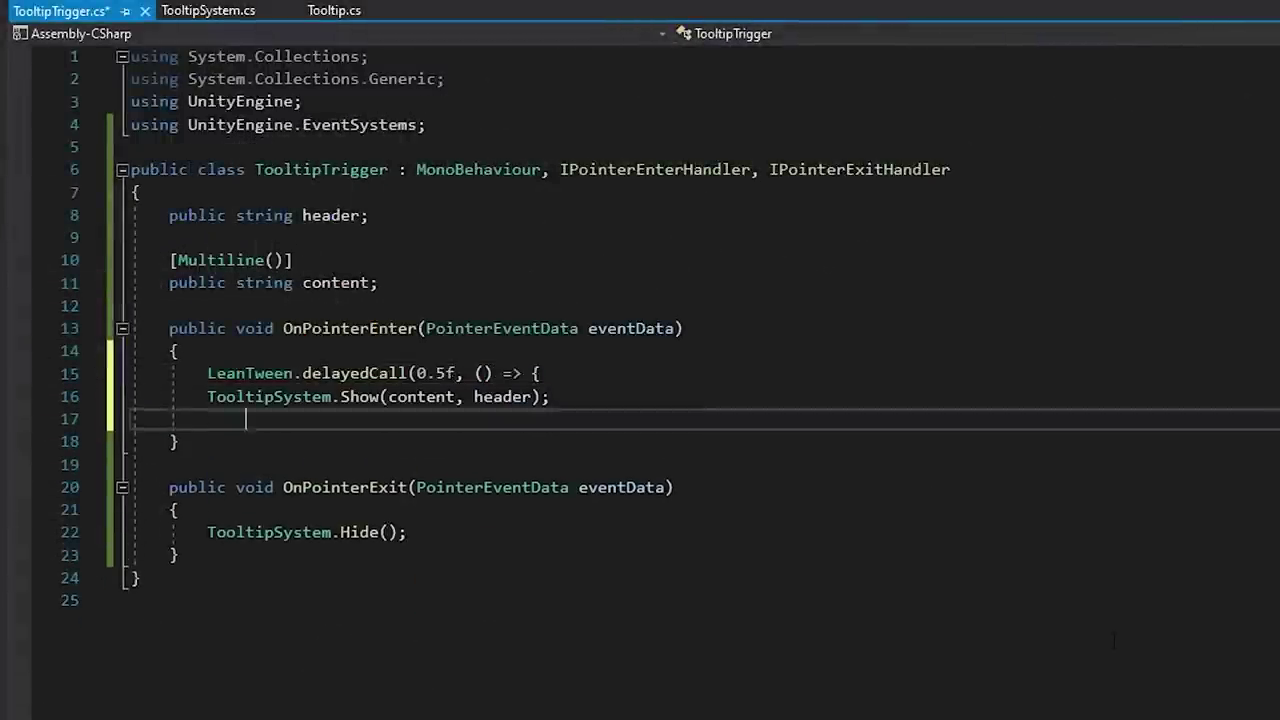
type("});")
key("ctrl+s")
Declare a private static LTDescr delay field in TooltipTrigger and assign the LeanTween.delayedCall result to it
left_click(142, 192)
key("Return")
type("private static Lea")
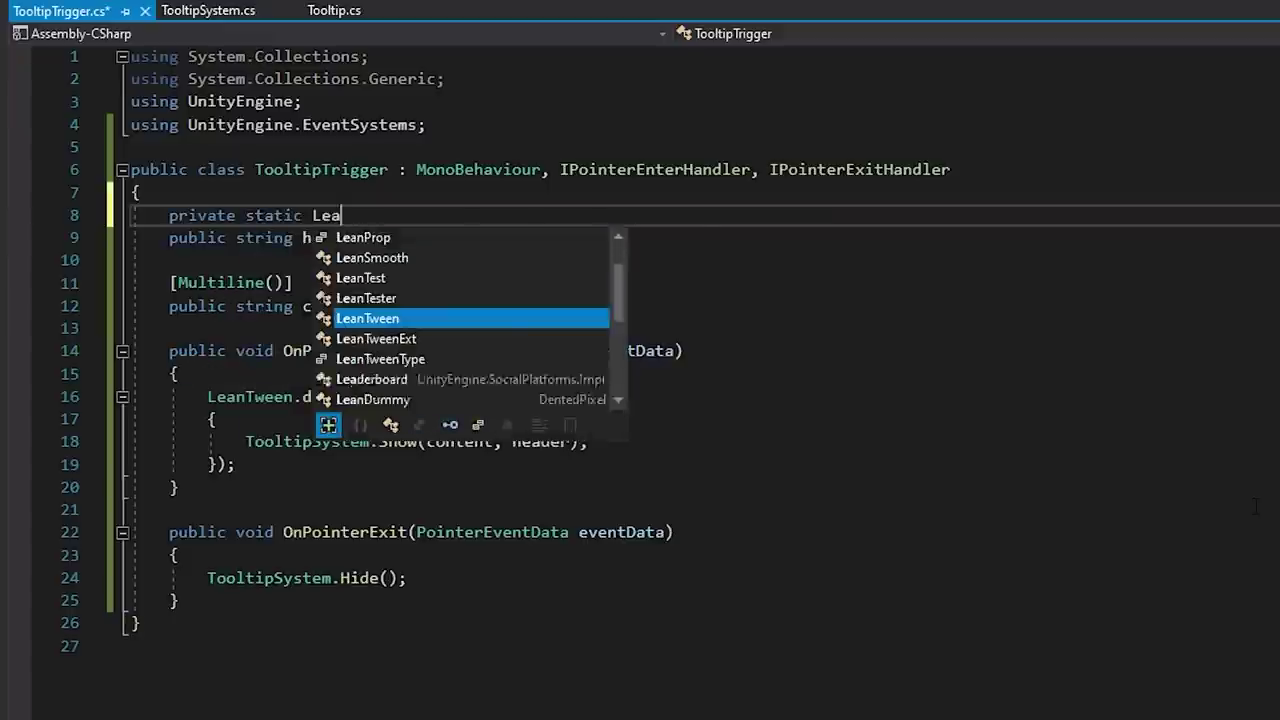
key("BackSpace")
key("BackSpace")
type("TDescr delay;")
left_click(208, 397)
type("delay =")
Add LeanTween.cancel(delay.uniqueId); before TooltipSystem.Hide() in OnPointerExit and save the script
left_click(371, 578)
key("ctrl+Return")
type("L")
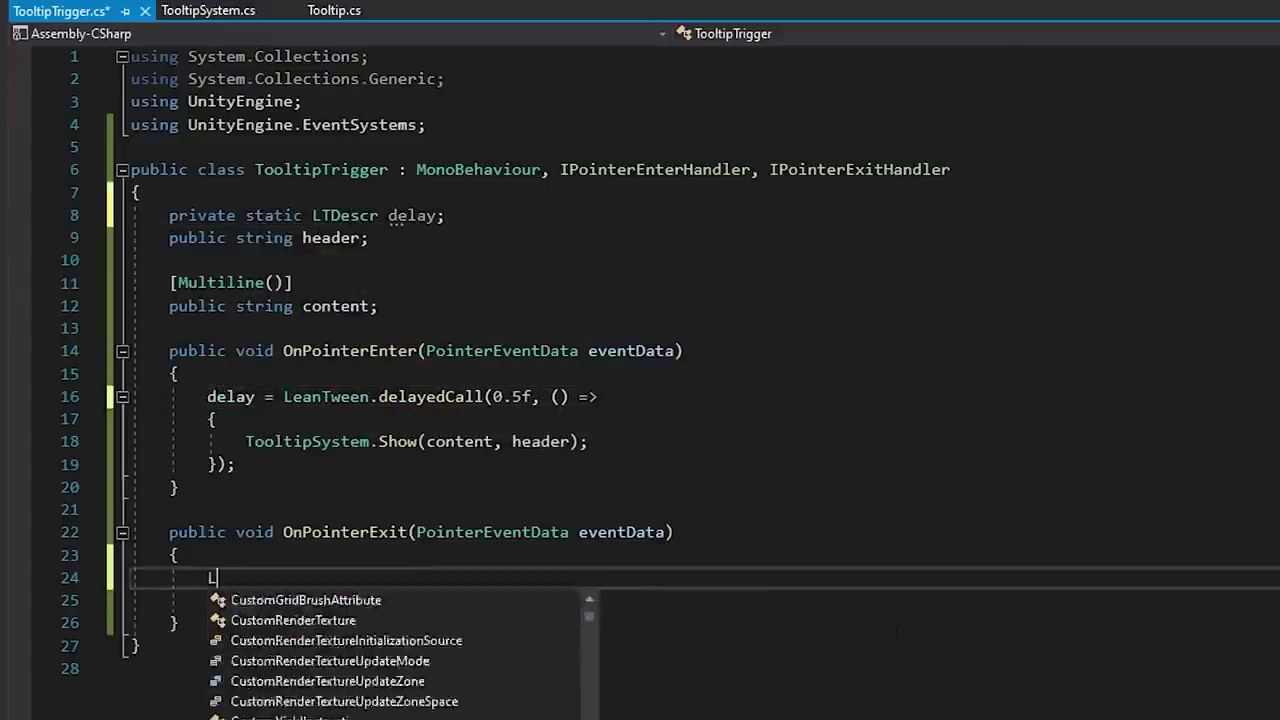
type("eanTween.cancel(delay.uniqueId);")
key("Down")
key("Down")
key("ctrl+s")
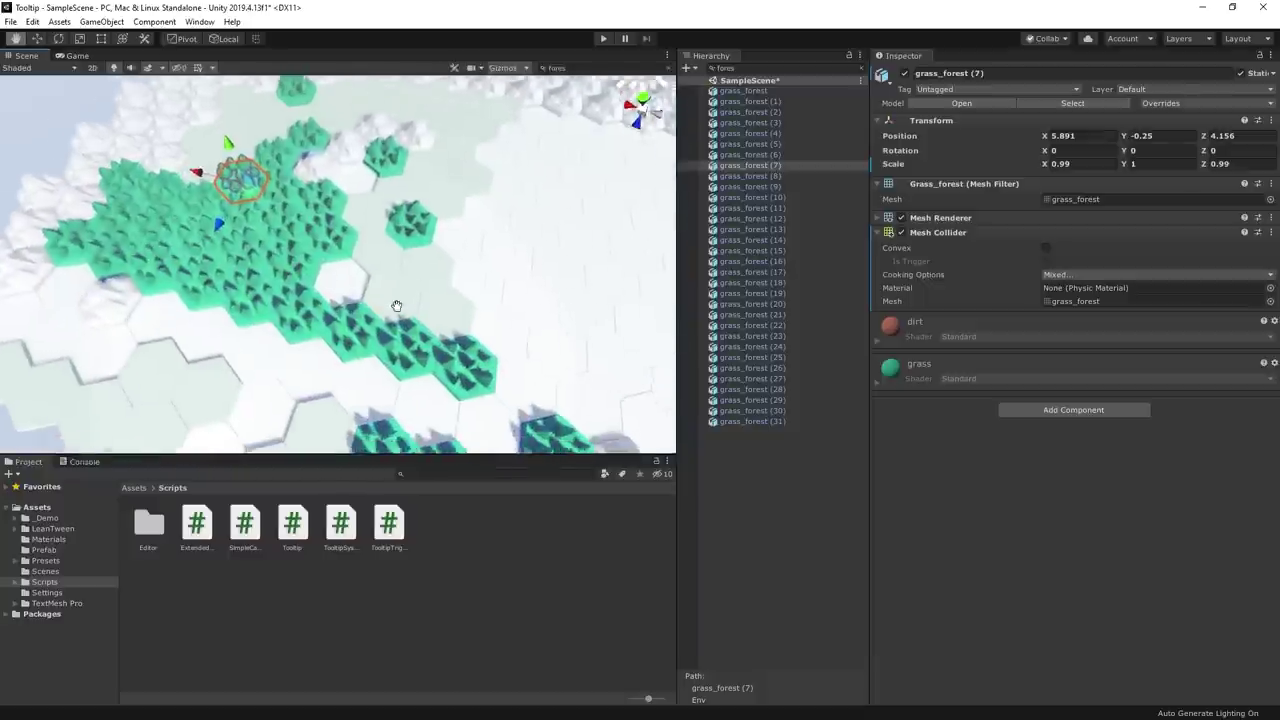
Select all grass_forest objects from grass_forest to grass_forest (31) and add the Tooltip Trigger component to them
left_click(773, 93)
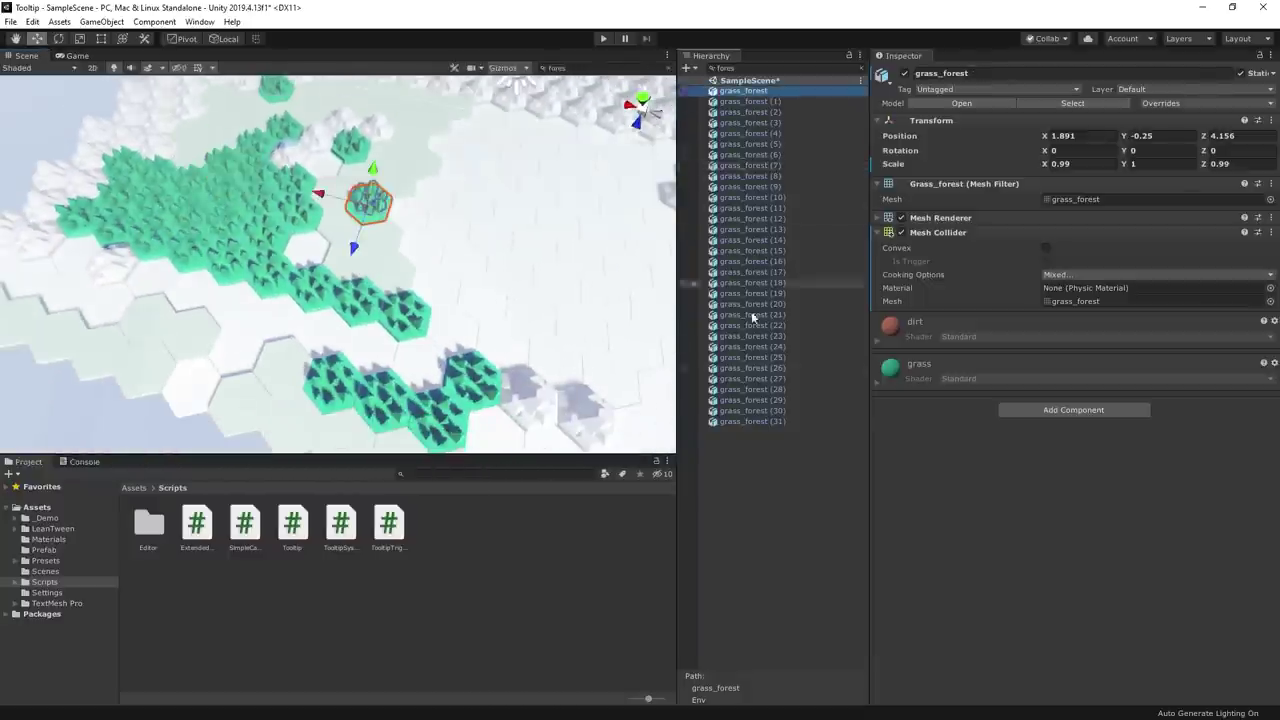
left_click(756, 422, "shift")
left_click(590, 645)
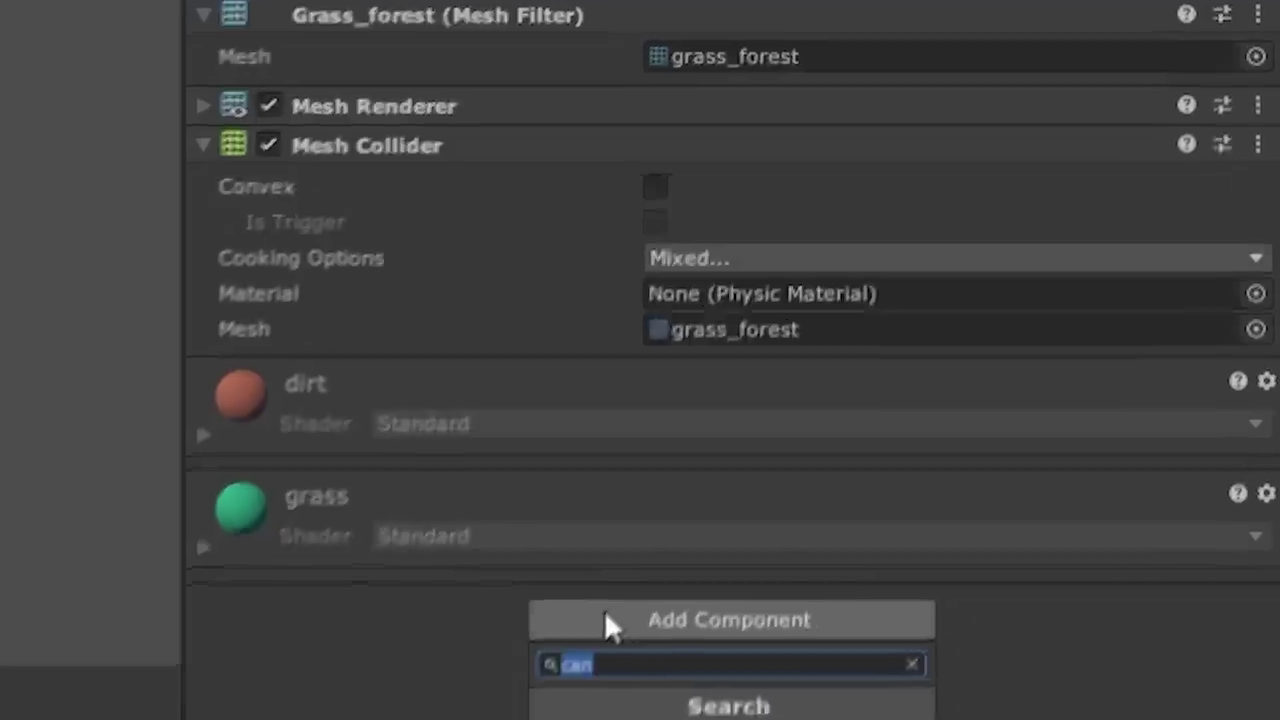
key("BackSpace")
type("trigg")
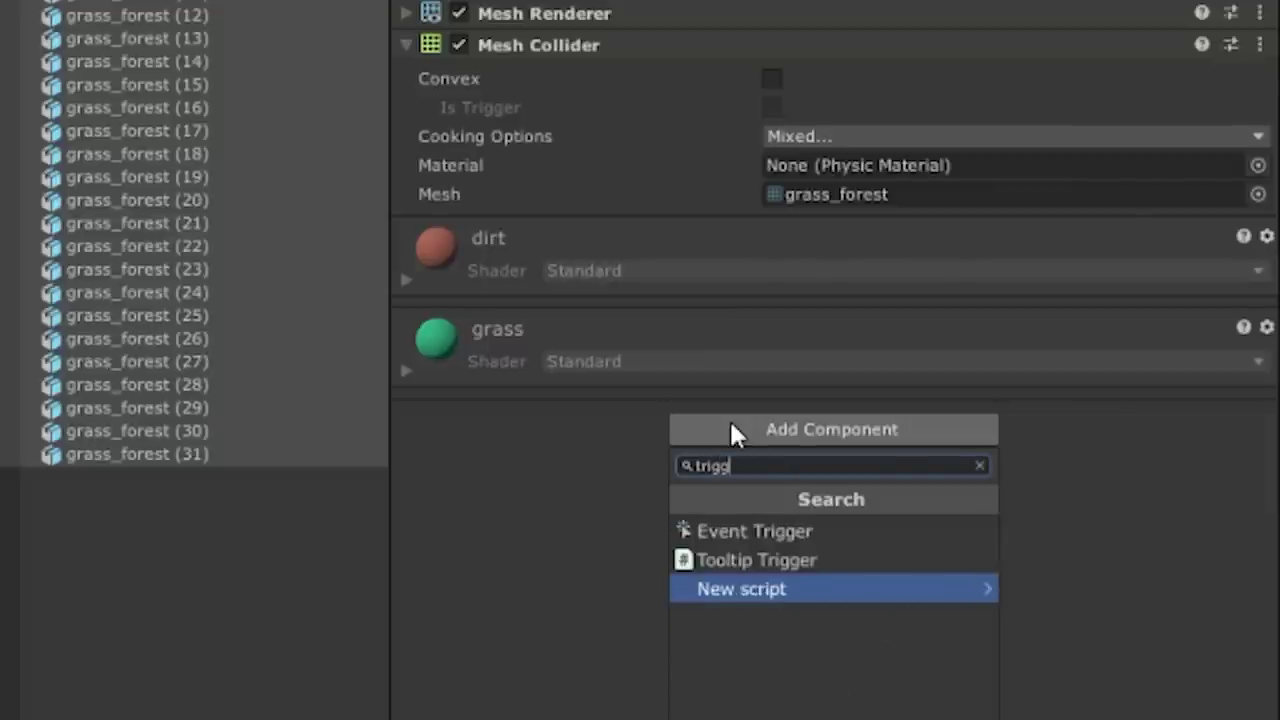
key("Up")
key("Return")
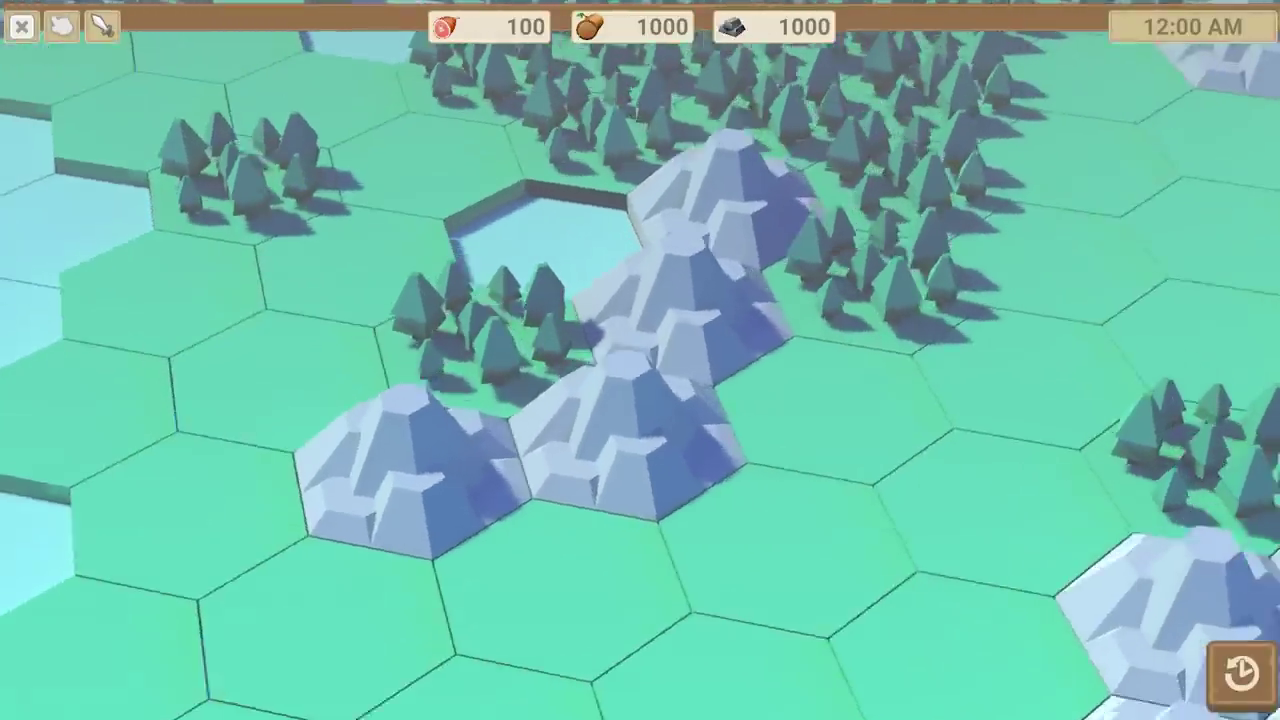
Move the camera around the map in the running game and check the delayed tooltip over several forest tiles
key("w")
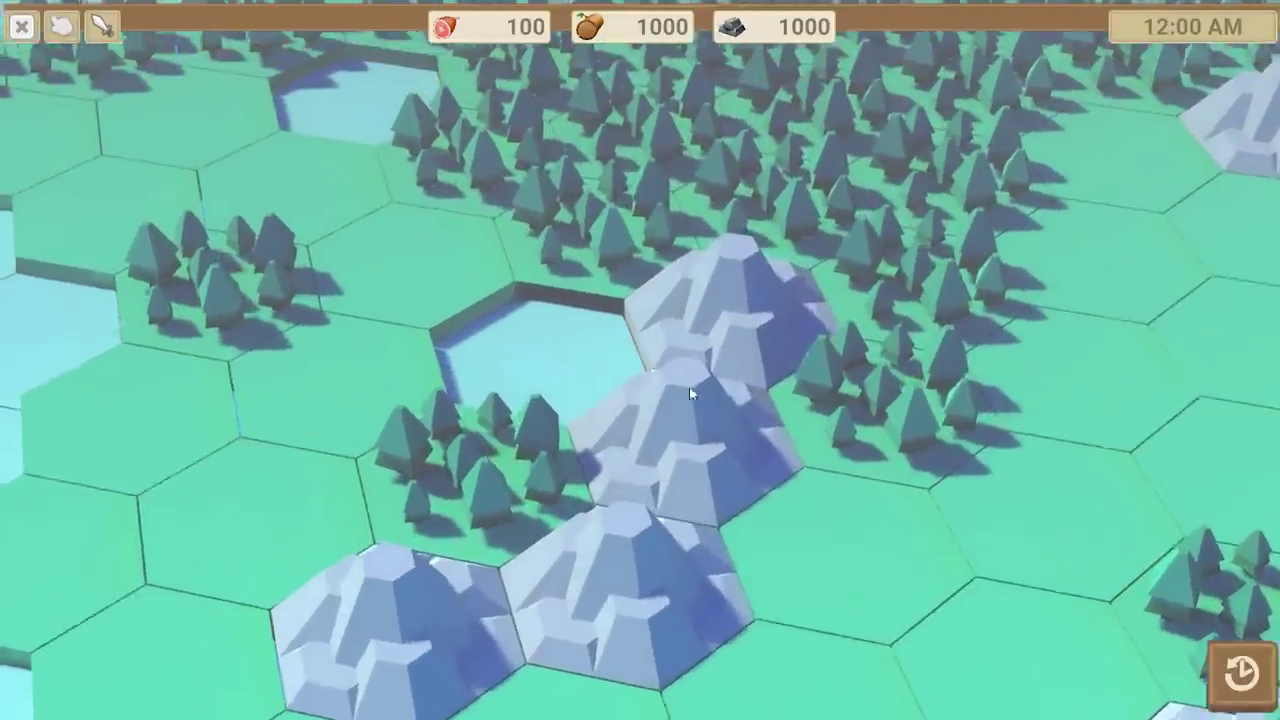
key("d")
mouse_move(652, 422)
key("d")
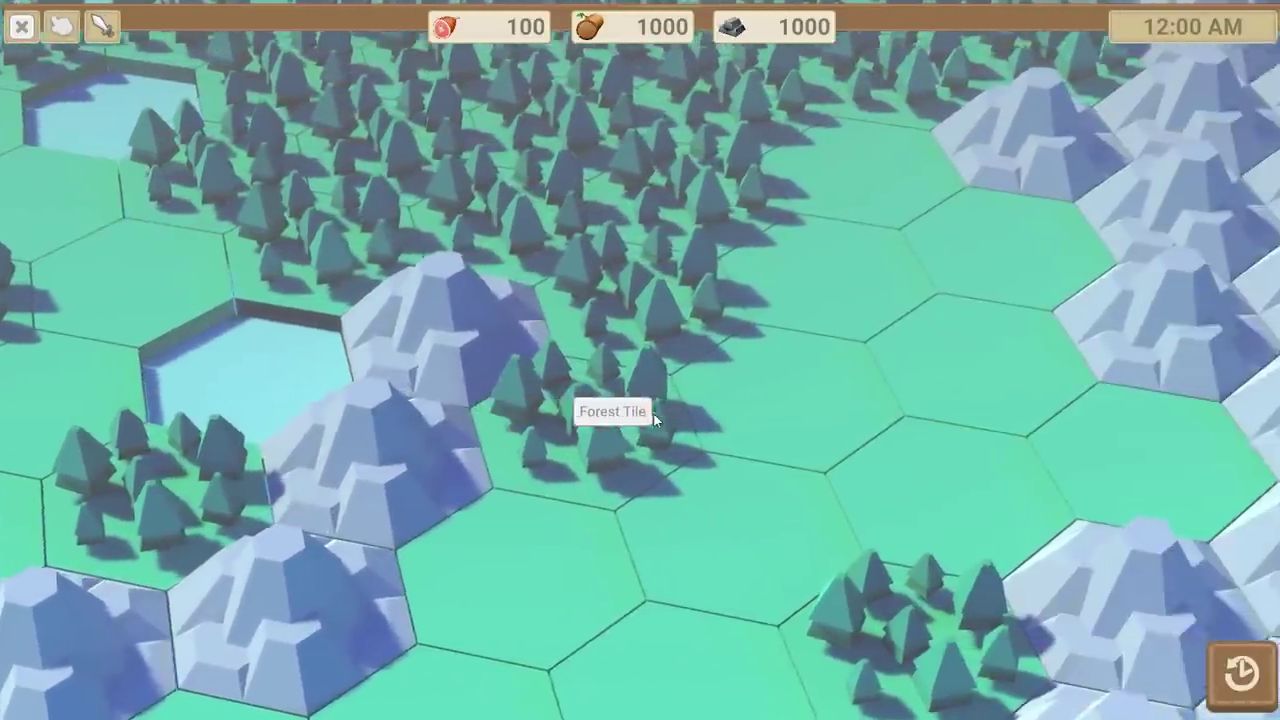
key("w")
key("d")
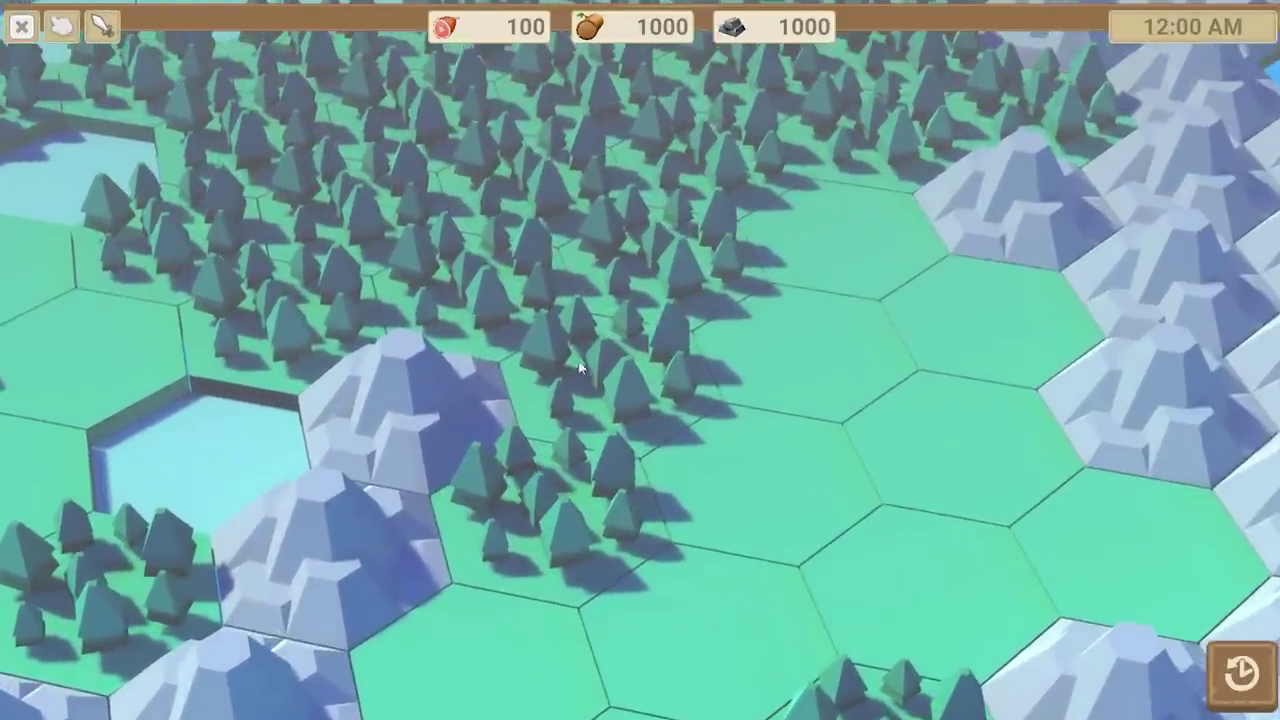
key("w")
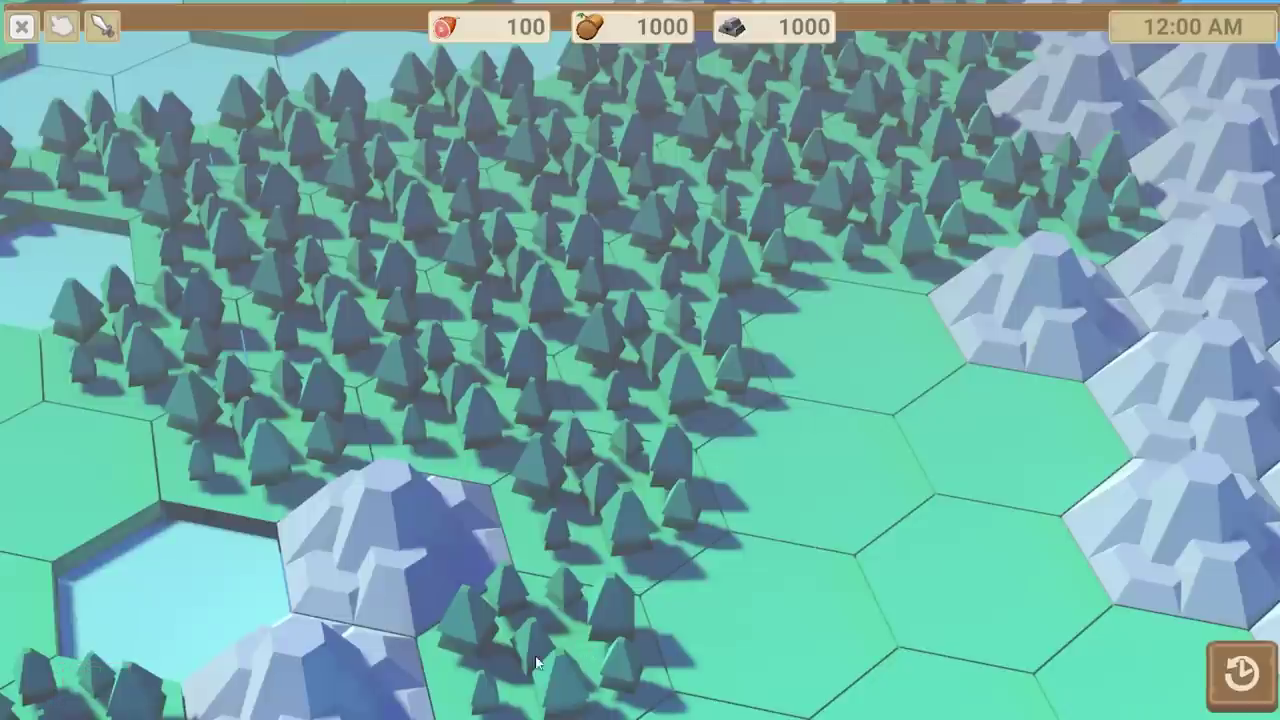
key("w")
key("w")
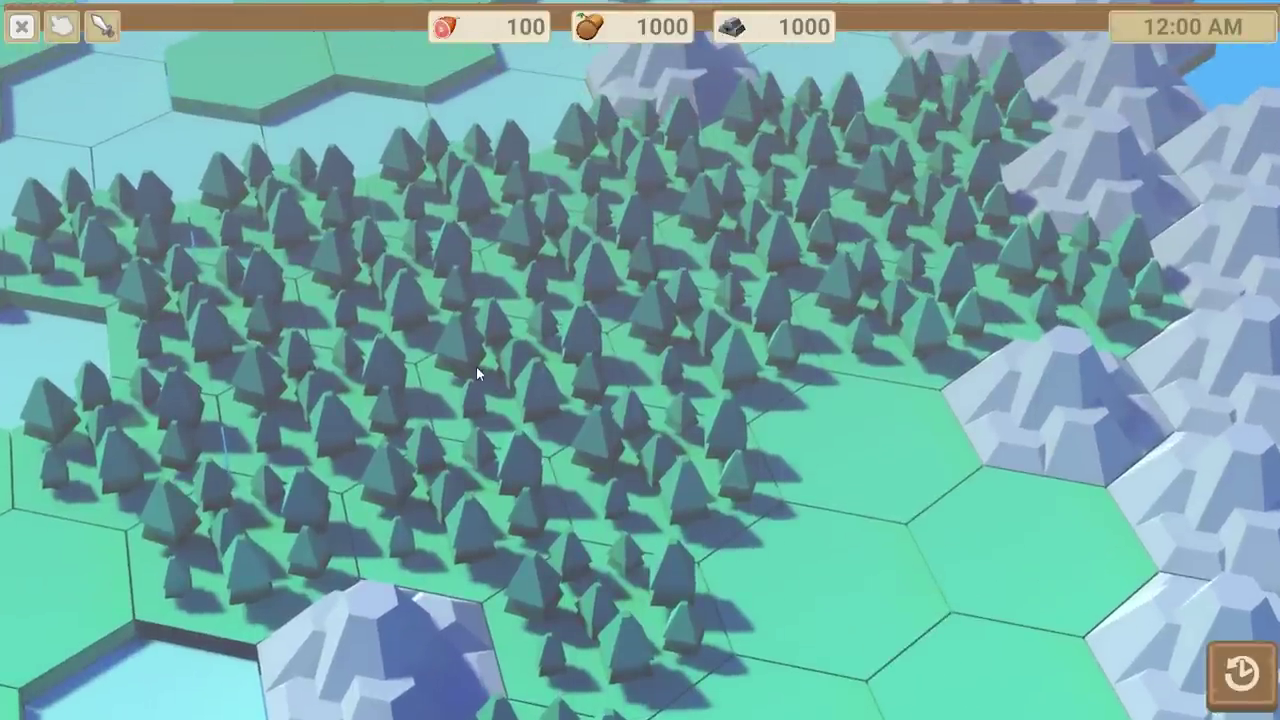
key("a")
key("s")
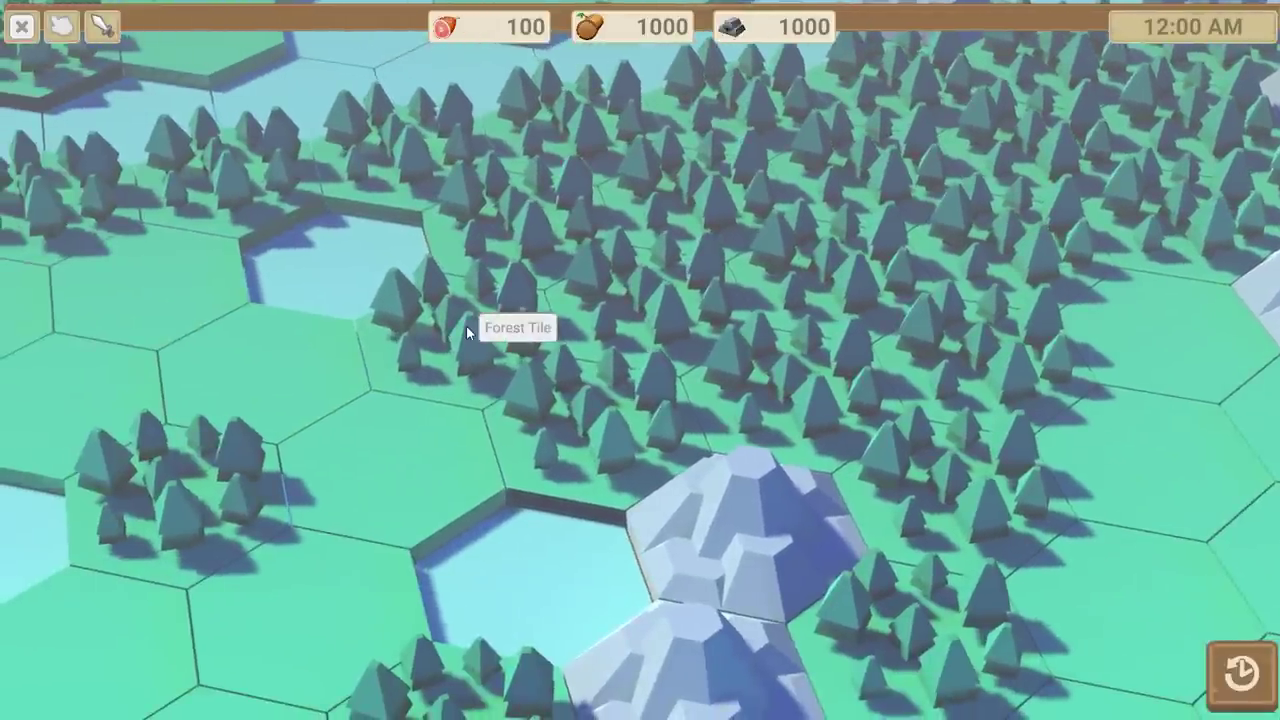
scroll(466, 325, "down", 3)
scroll(346, 460, "up", 3)
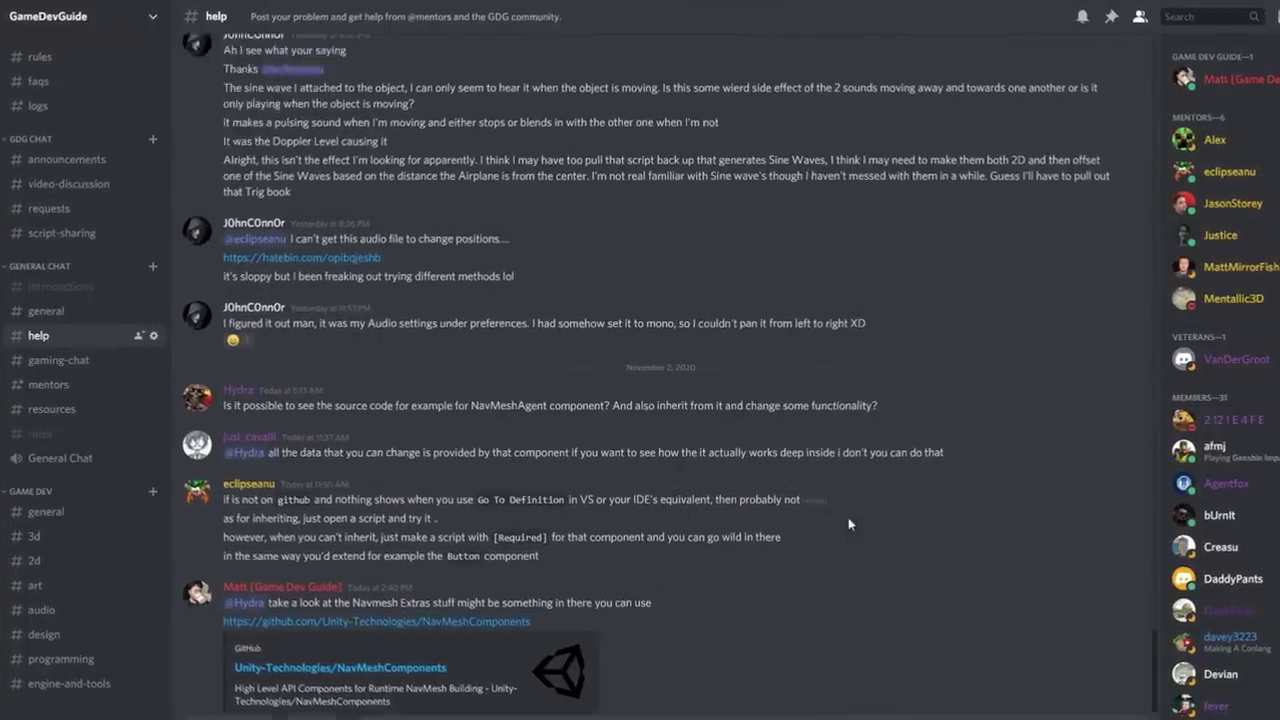
Switch to Discord and look through the message history of the help channel on the GameDevGuide server
scroll(849, 524, "up", 16)
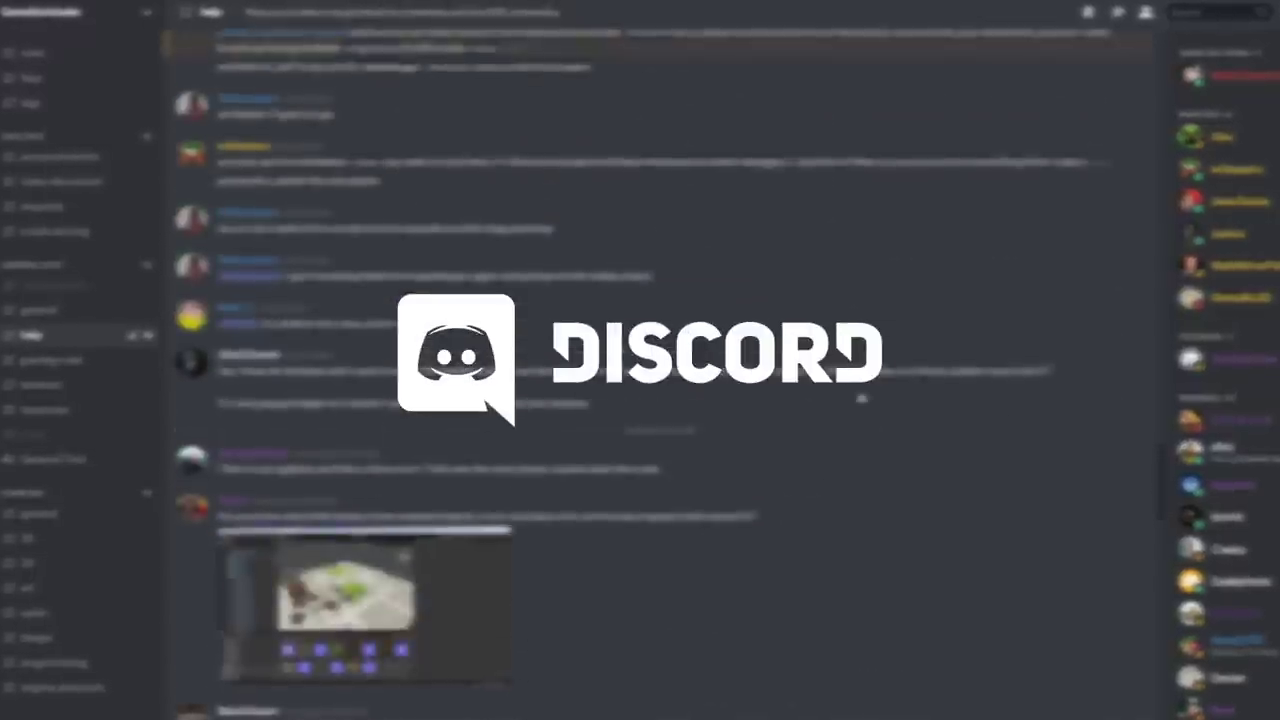
scroll(862, 398, "up", 7)
scroll(825, 326, "up", 3)
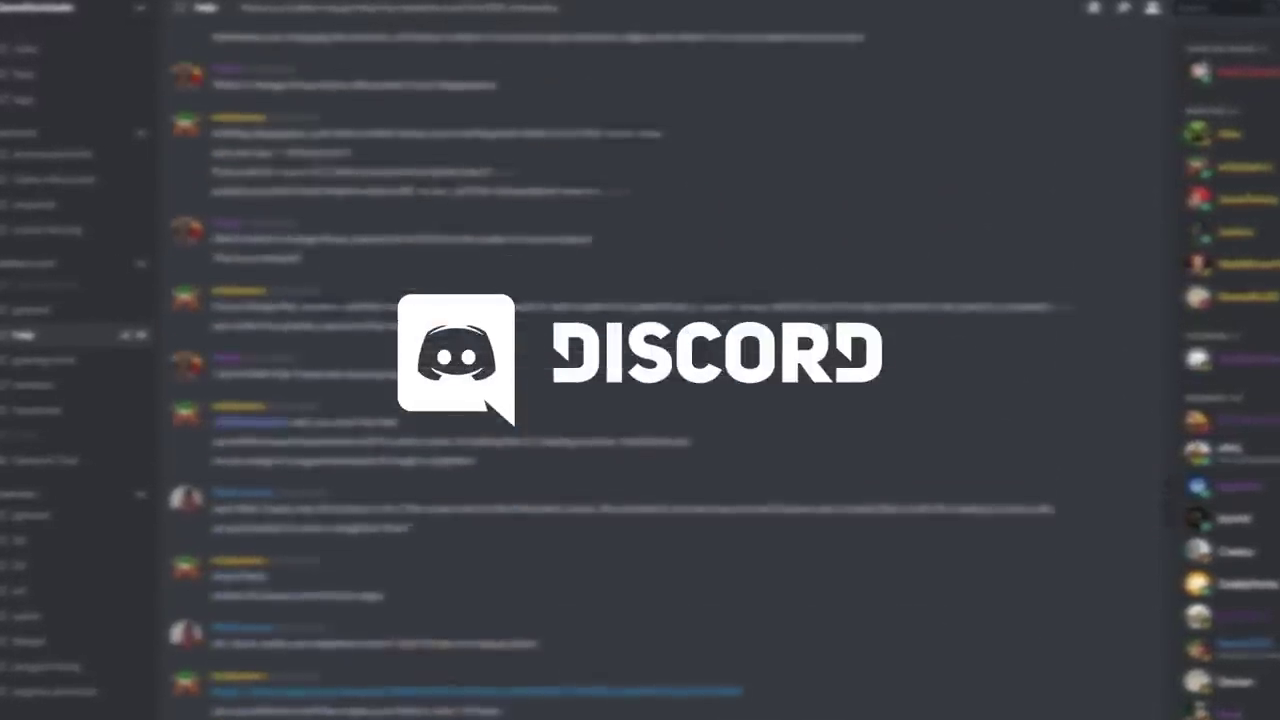
scroll(825, 327, "up", 20)
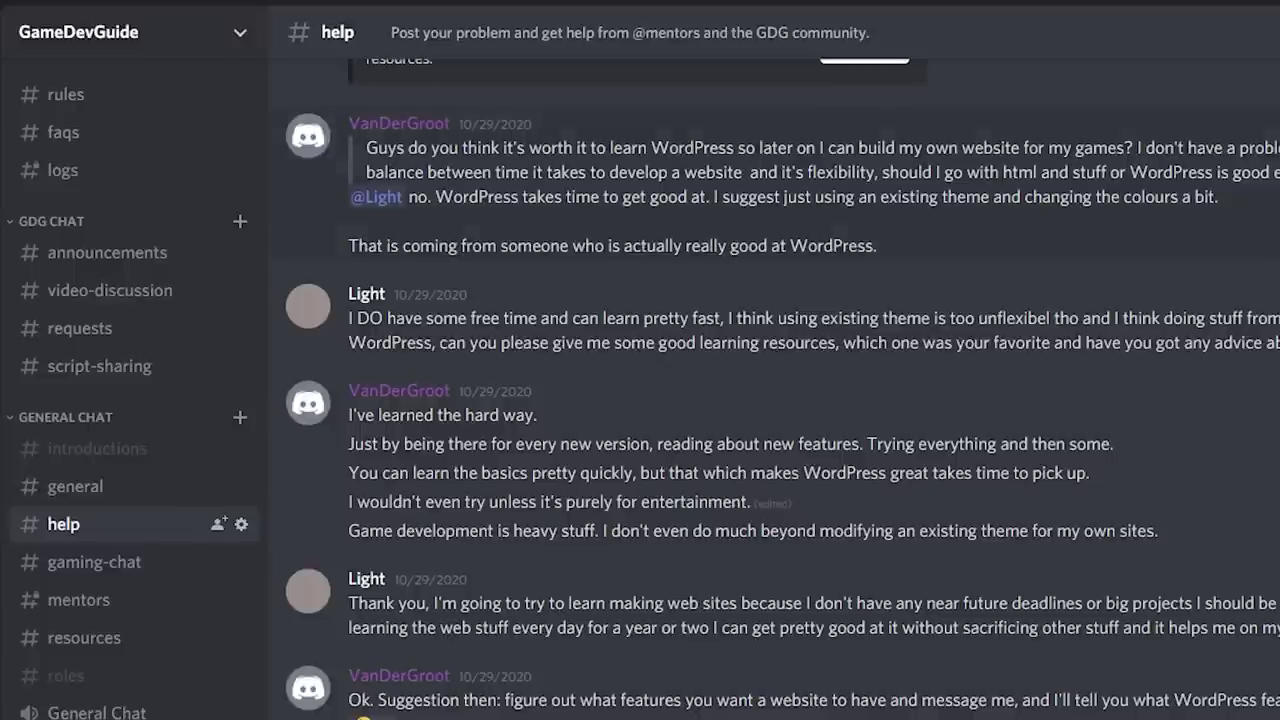
scroll(774, 388, "down", 3)
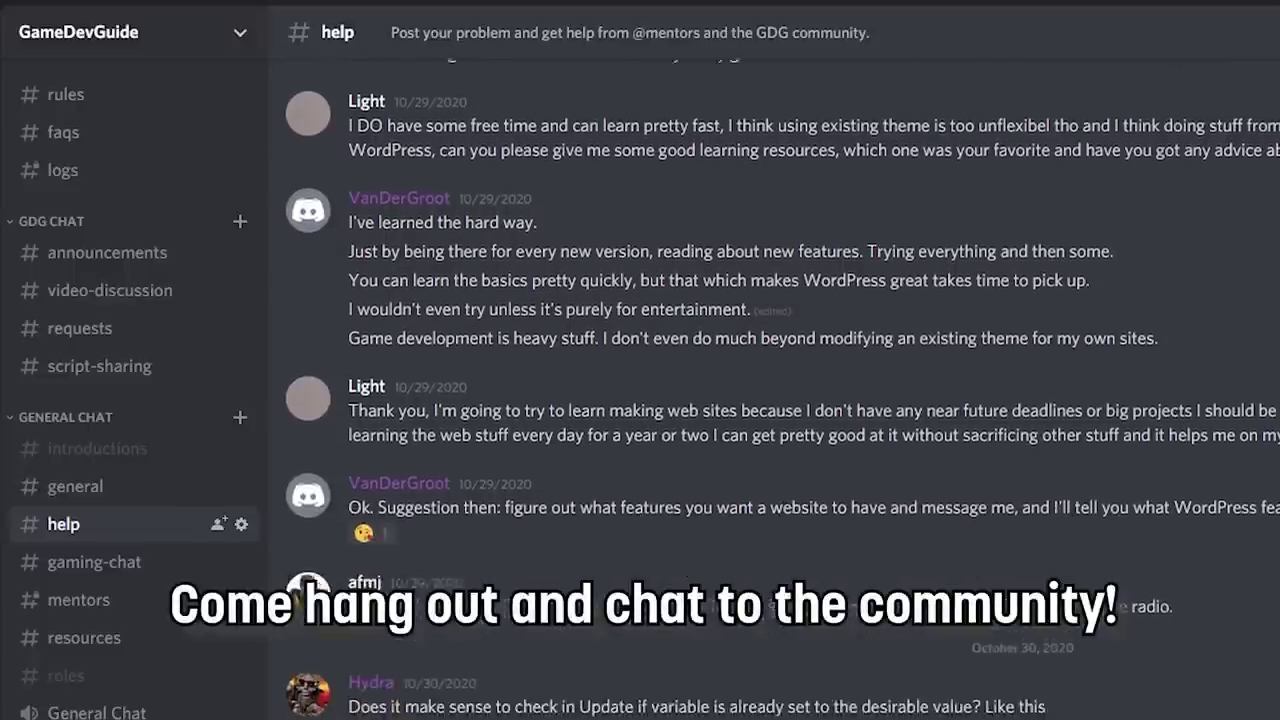
scroll(780, 400, "down", 8)
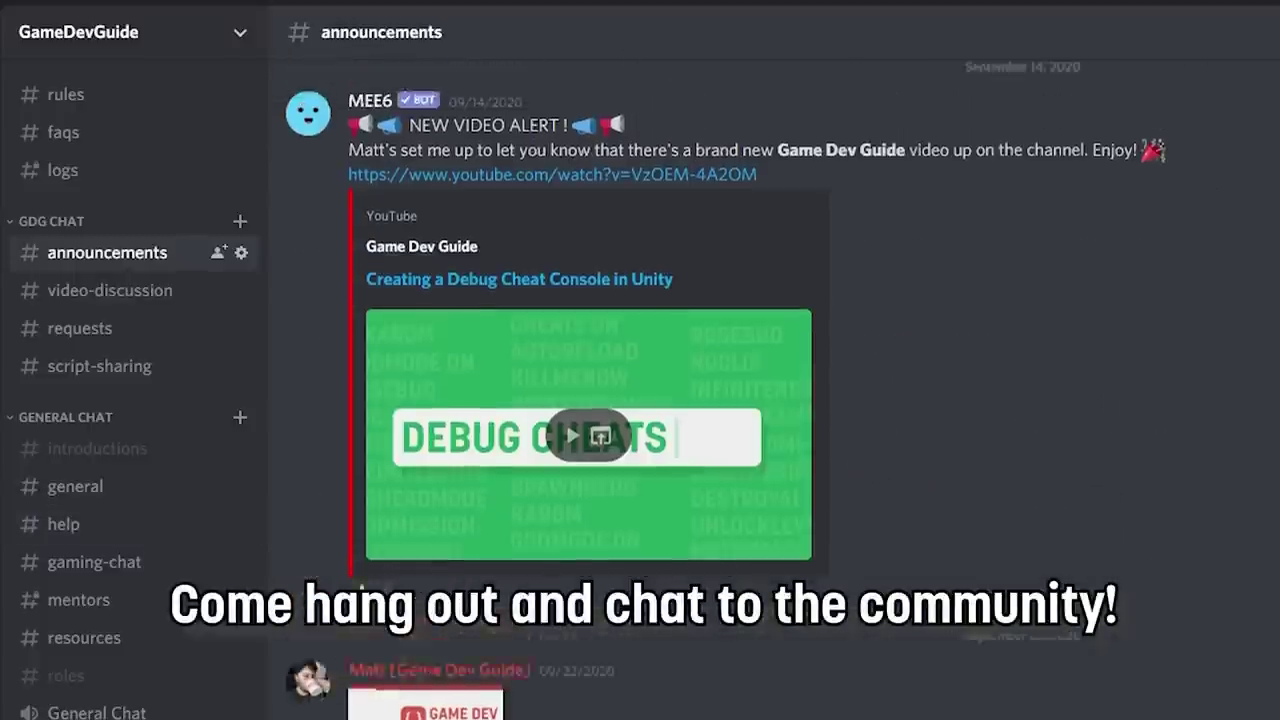
Look through the announcements channel's older posts and view the video-discussion and requests channels
scroll(780, 400, "up", 10)
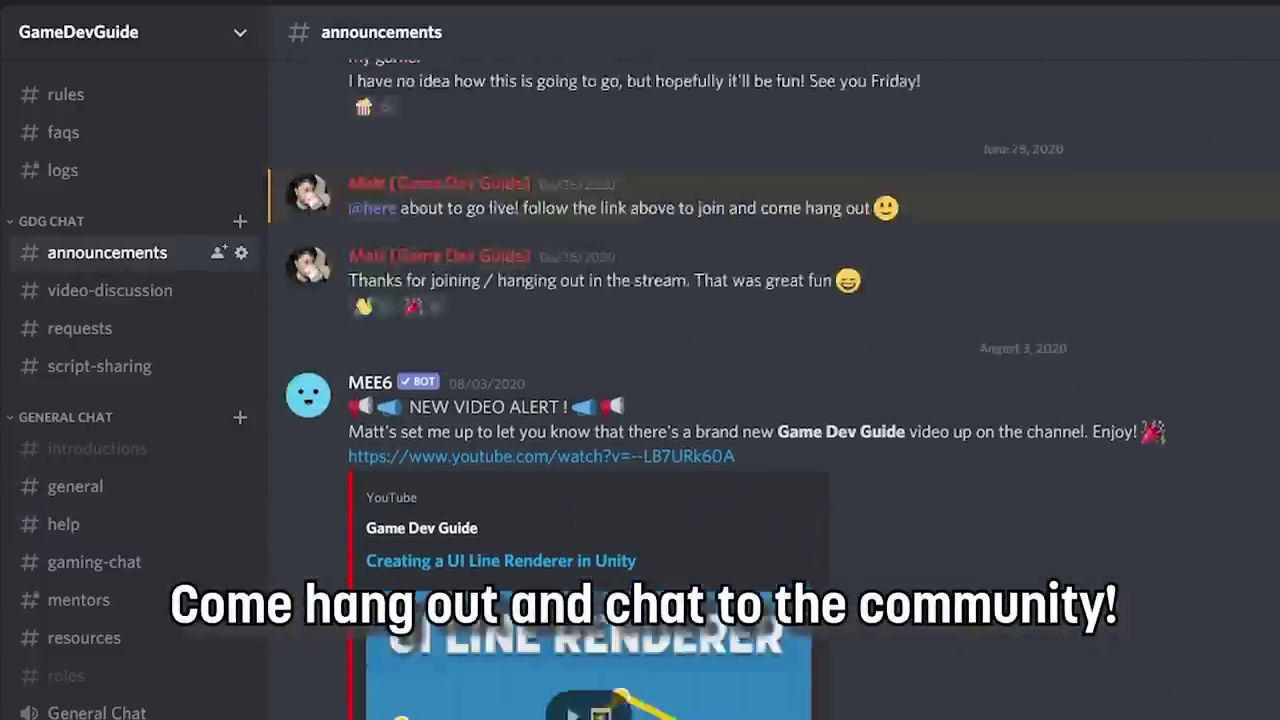
scroll(780, 400, "up", 3)
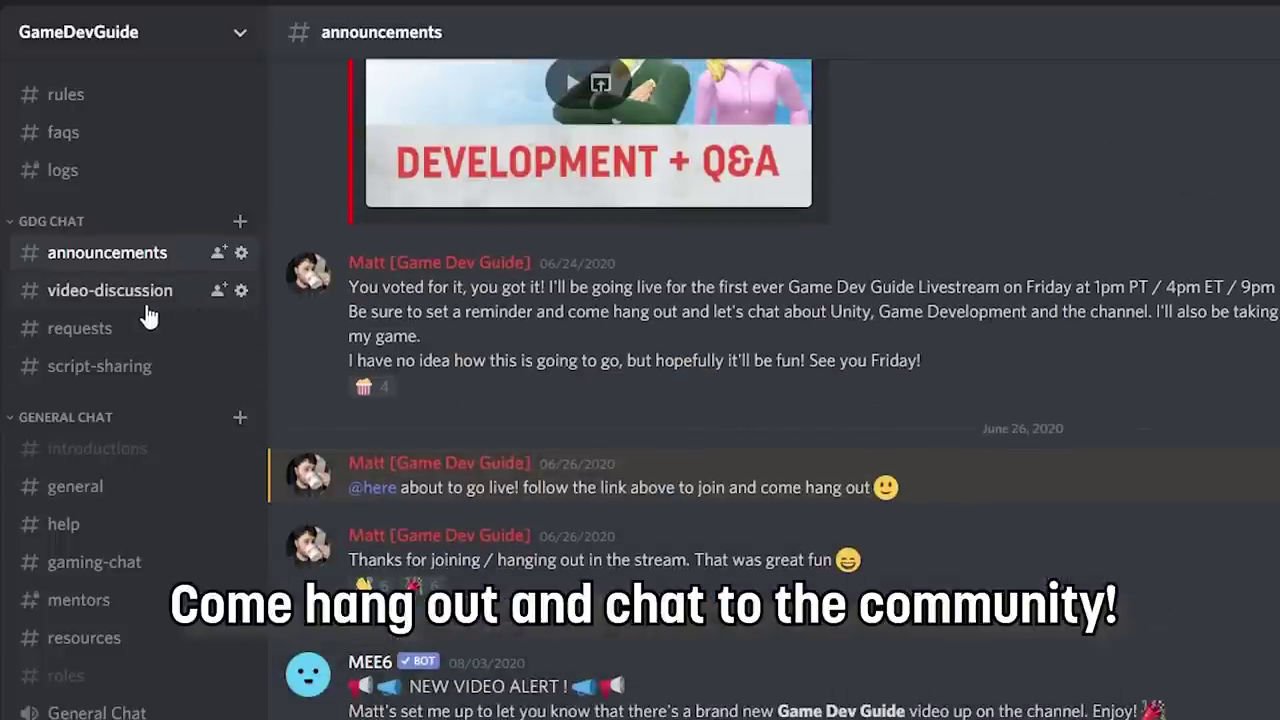
left_click(110, 290)
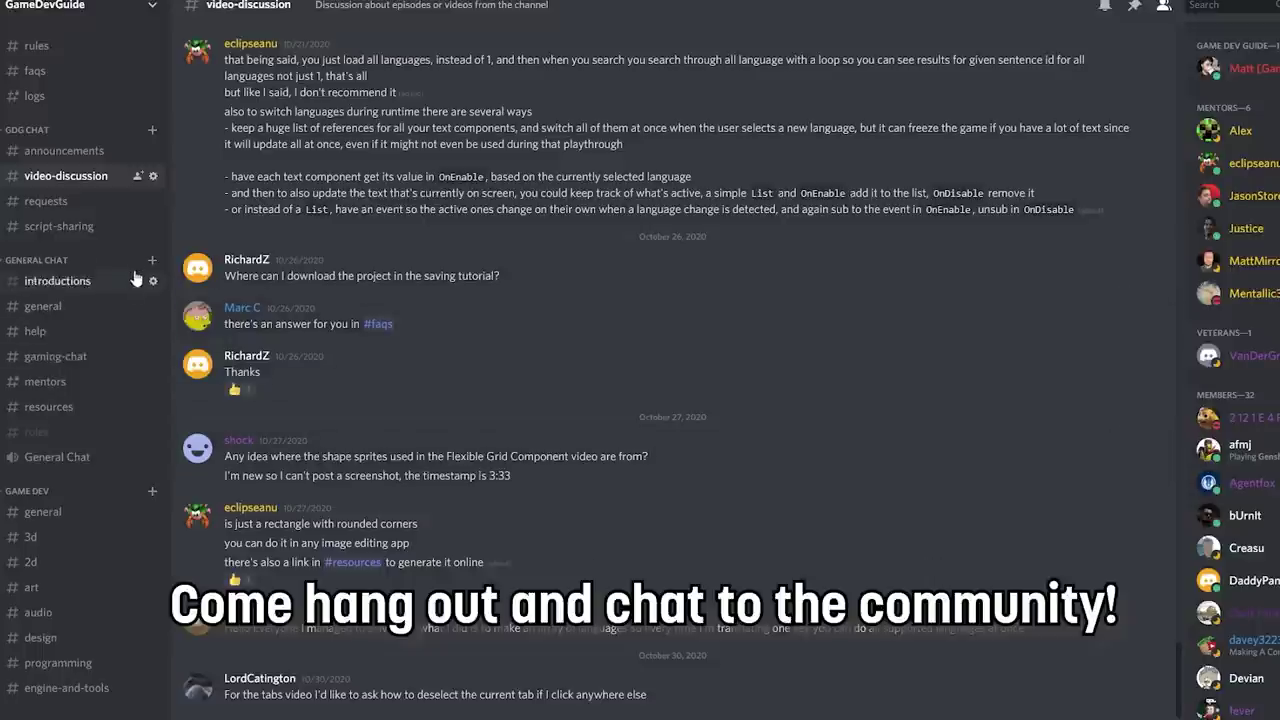
left_click(72, 206)
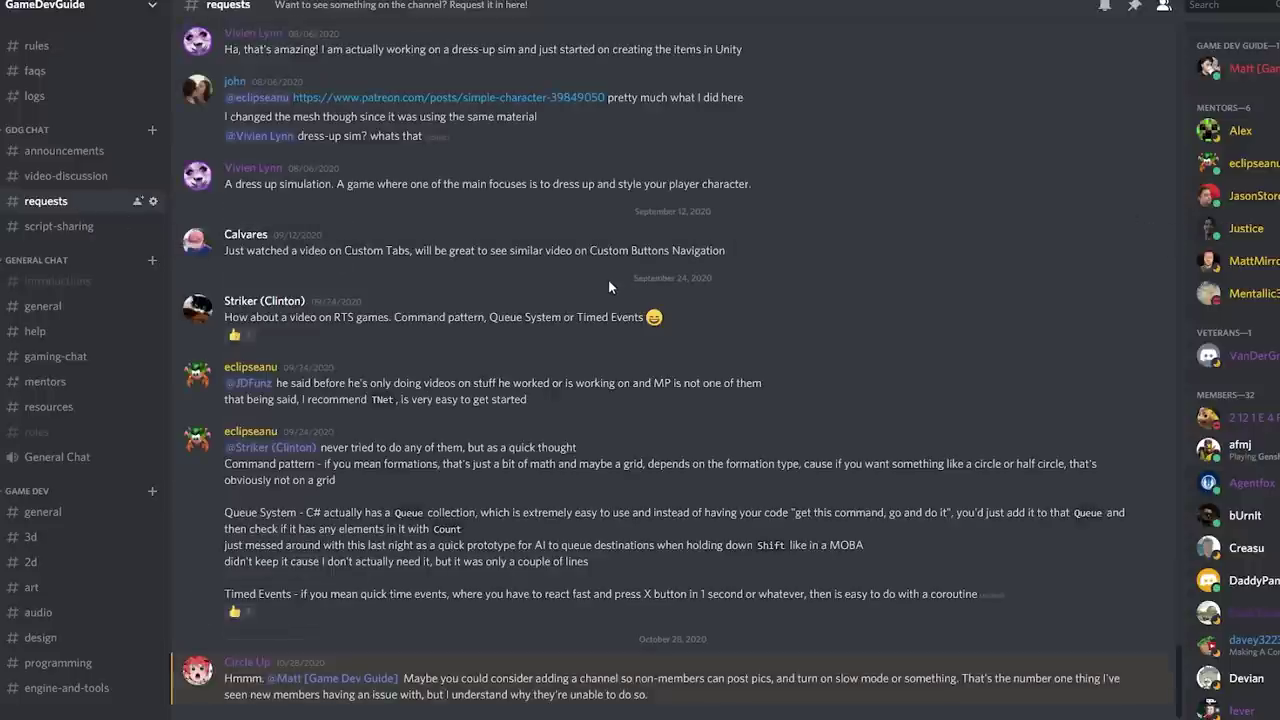